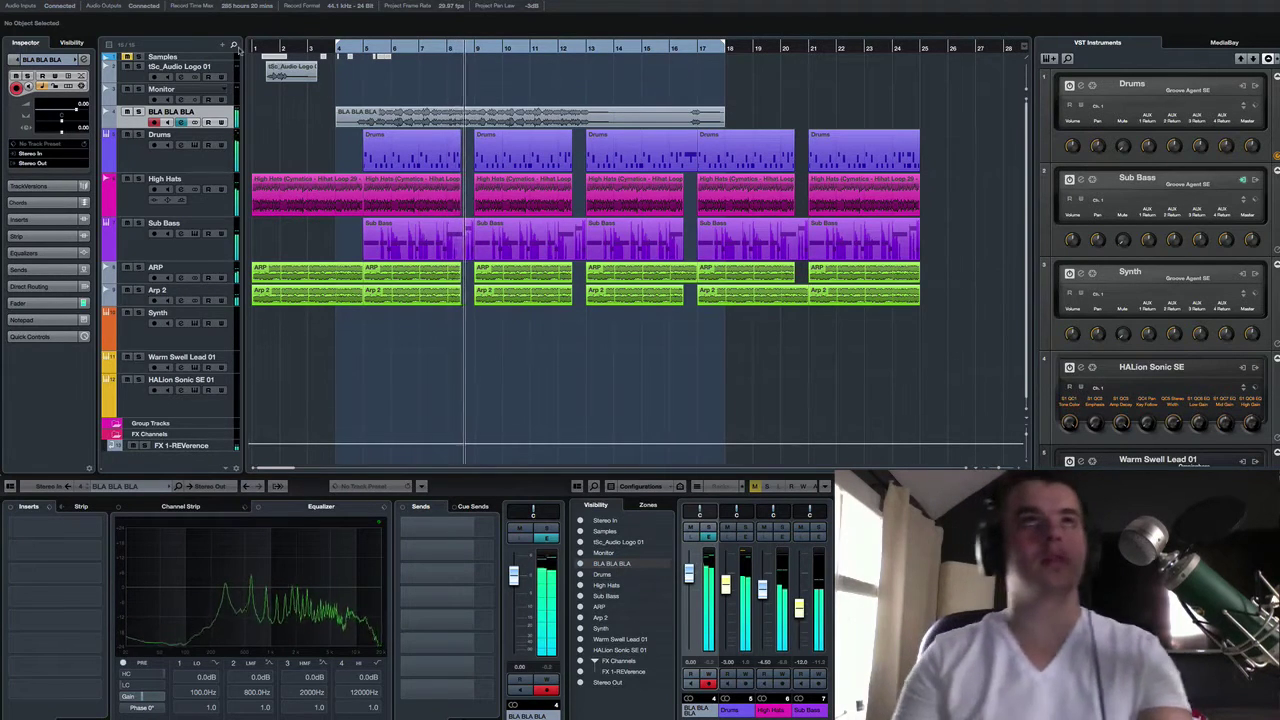
Stop playback, then add a stereo group channel track named "Sidechain Group" and place it directly above the Drums track
key("space")
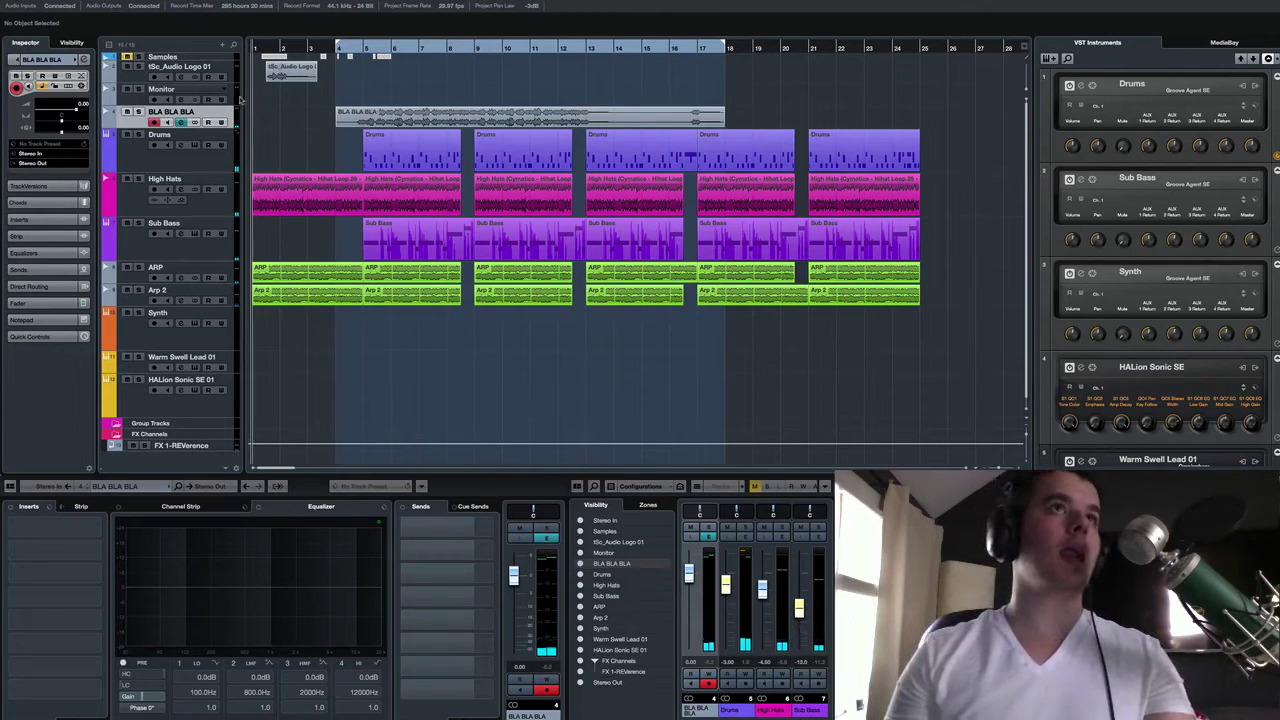
left_click(232, 156)
right_click(232, 156)
mouse_move(300, 158)
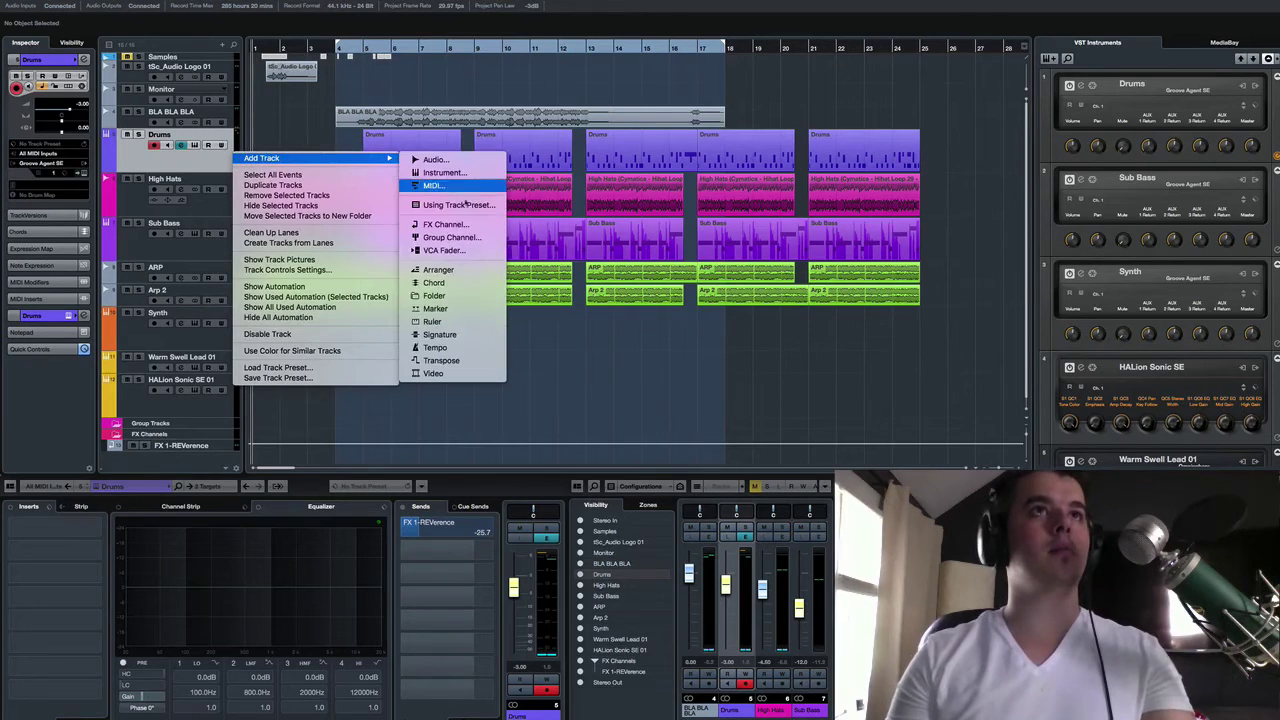
left_click(457, 238)
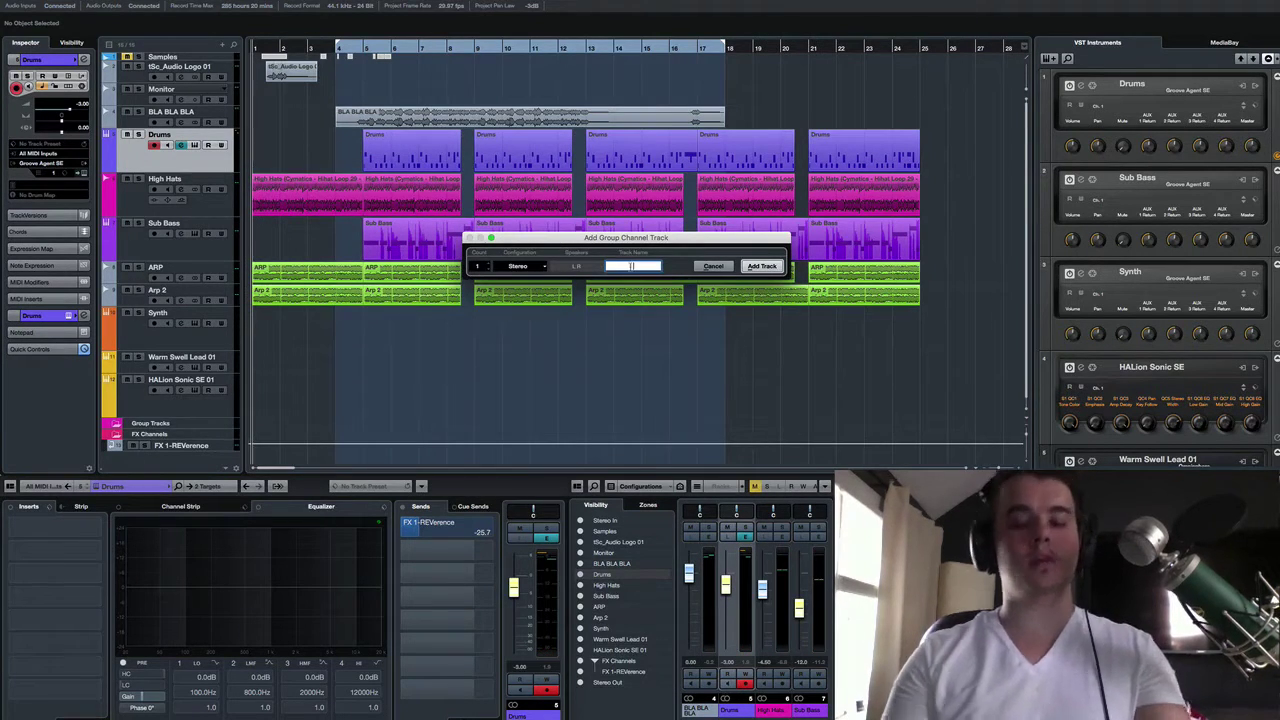
type("Sidechain")
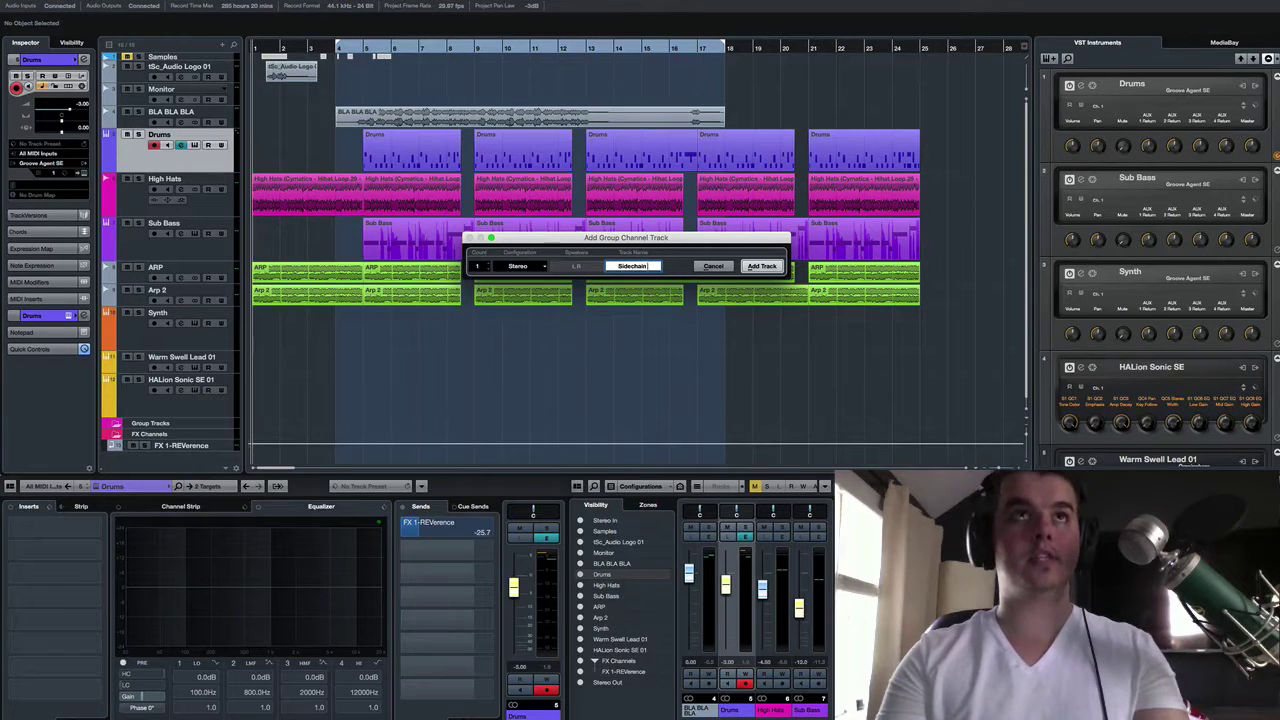
type(" Gro")
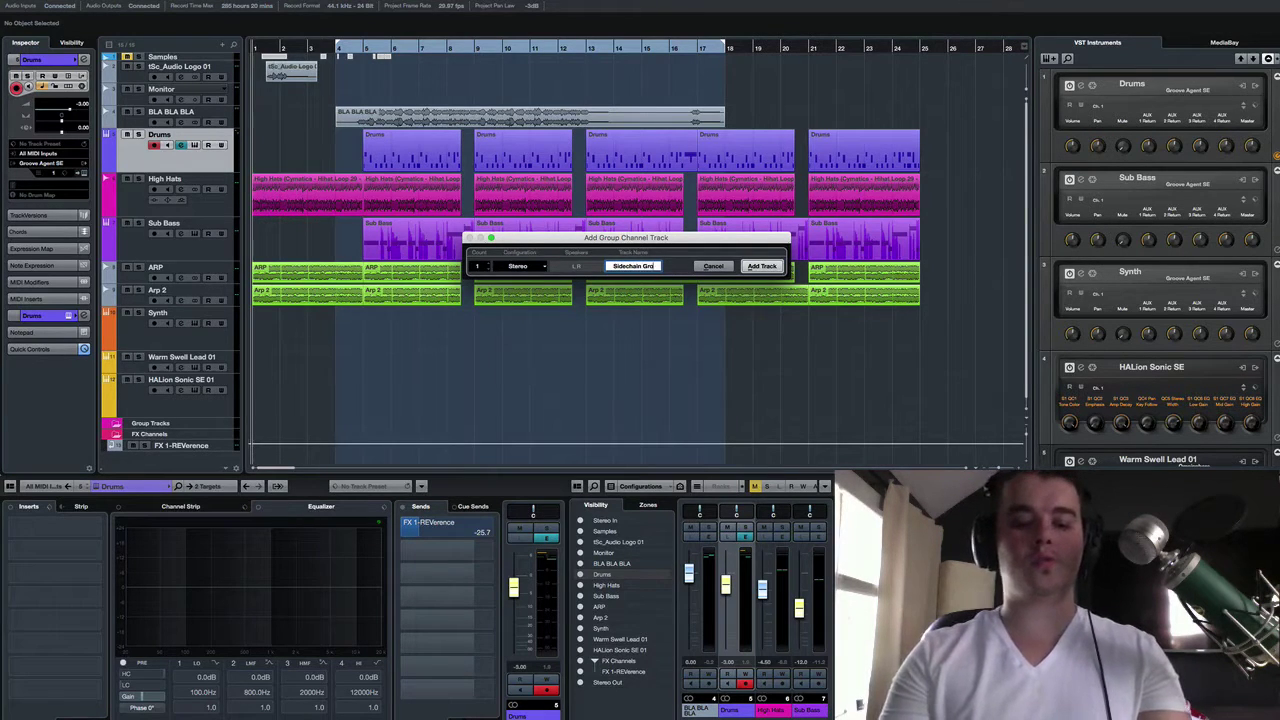
type("up")
key("Return")
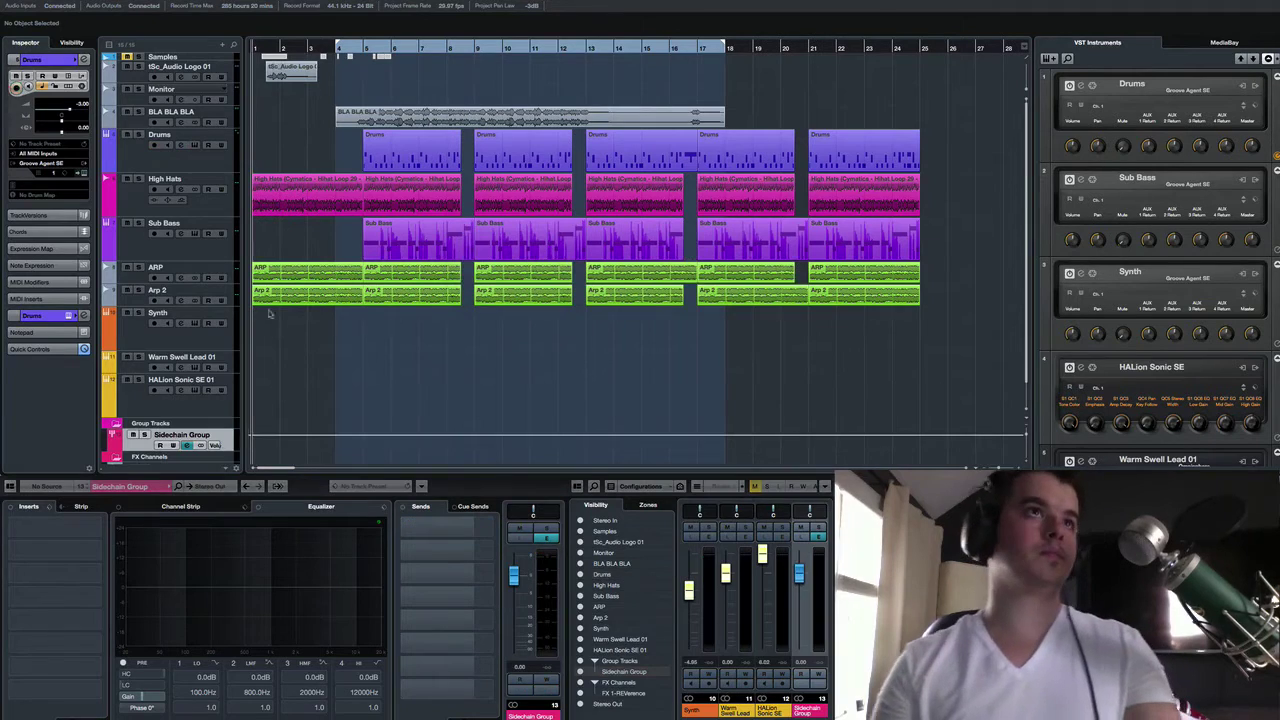
left_click_drag(135, 152, 134, 138)
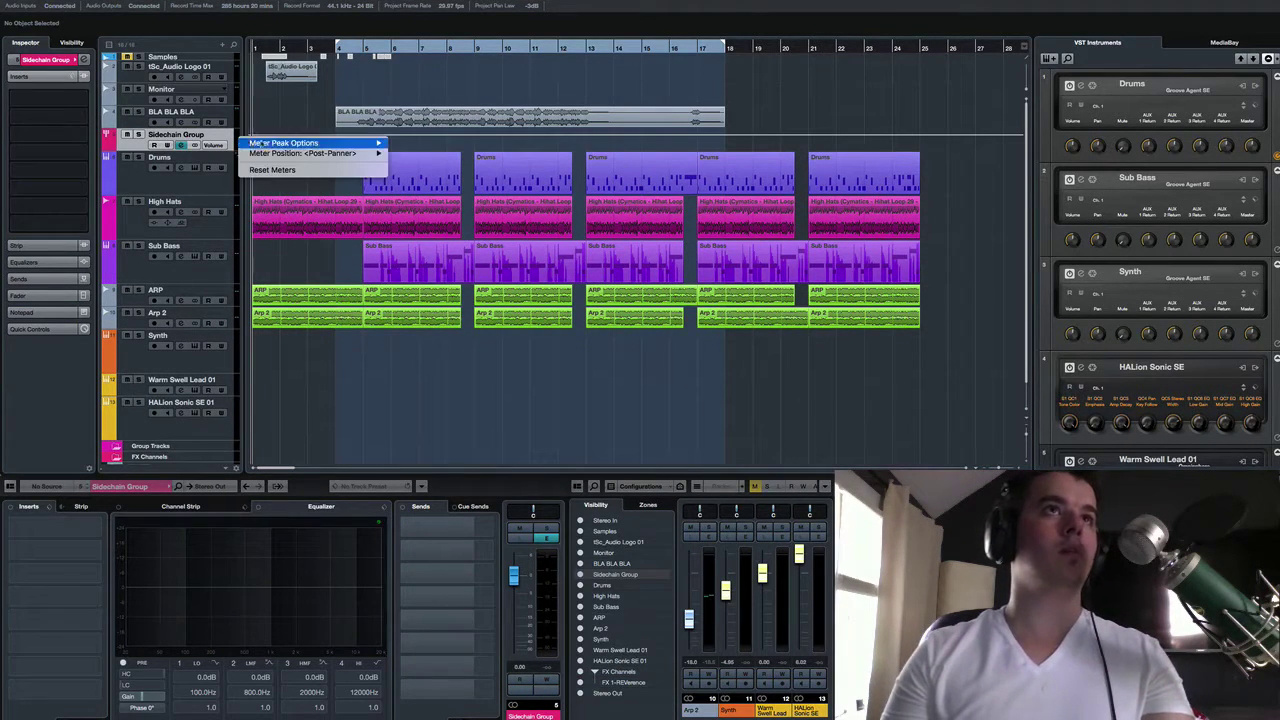
Add a stereo audio track named "Sidechain Trigger" below the Sidechain Group track
right_click(142, 147)
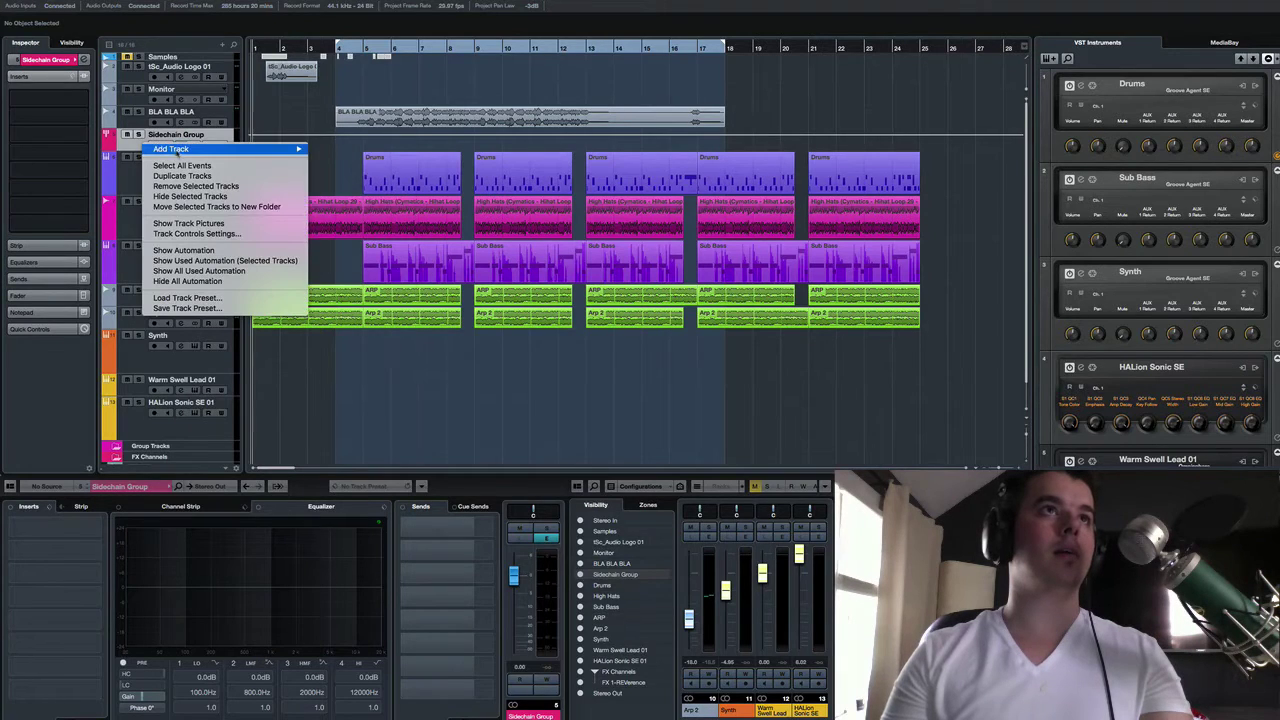
mouse_move(200, 148)
left_click(343, 150)
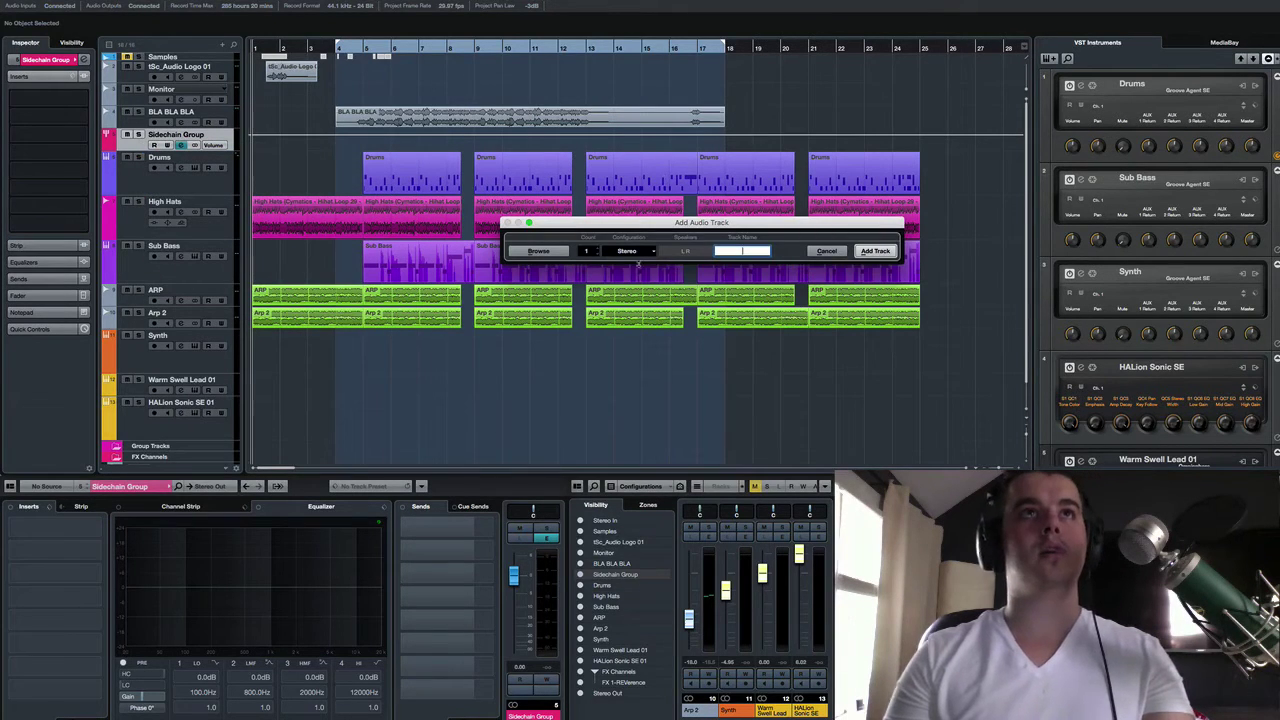
type("Sid")
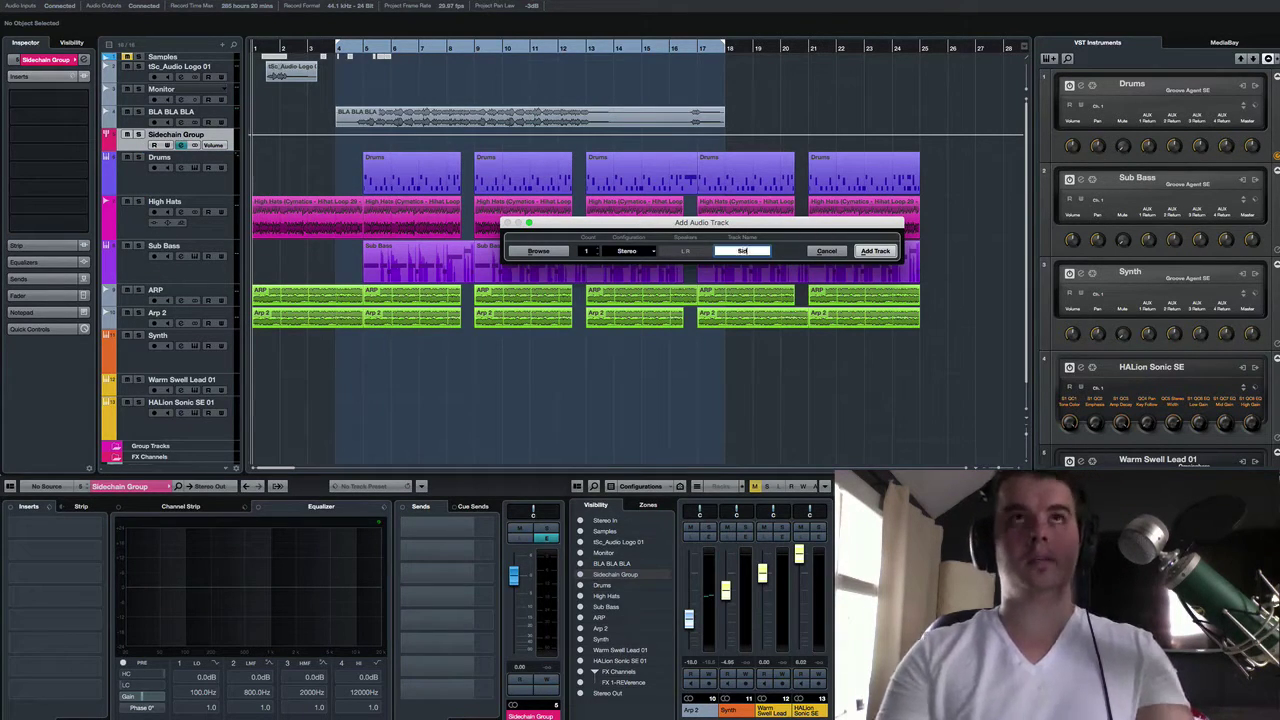
type("echain Trigger")
key("Return")
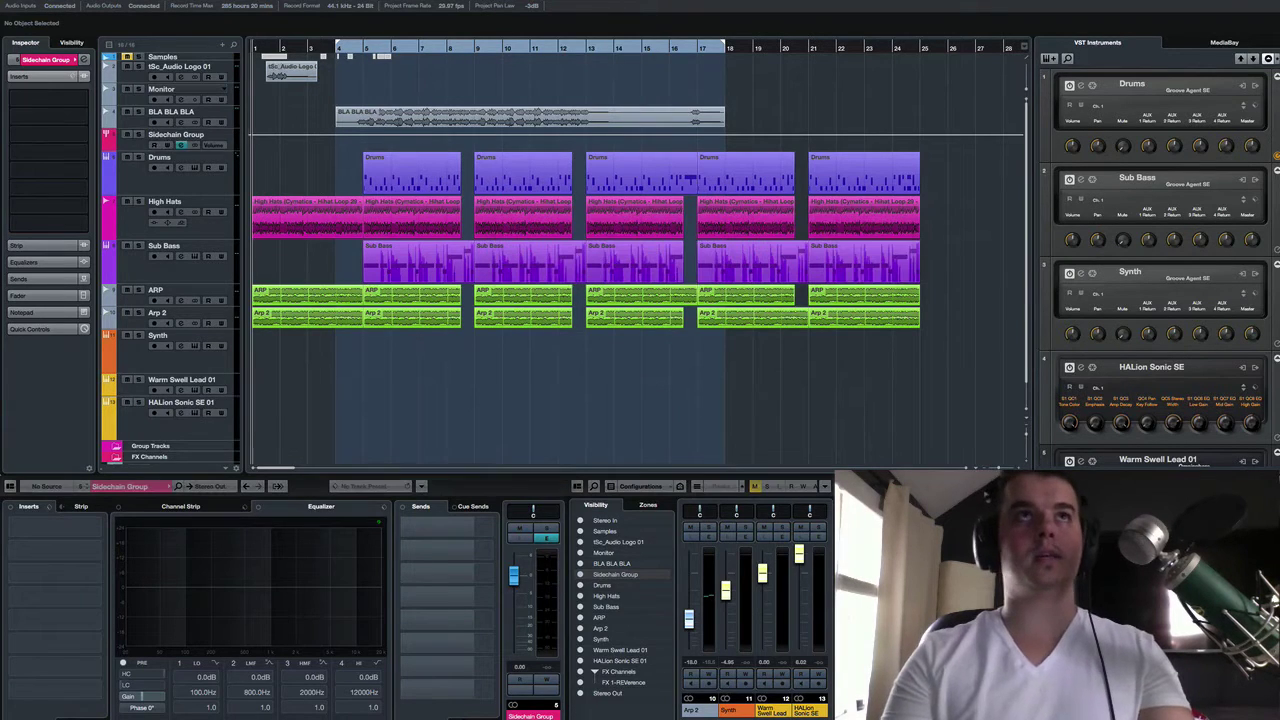
Insert the Compressor as the first effect on the Sidechain Group track and activate its side-chain input
left_click(230, 138)
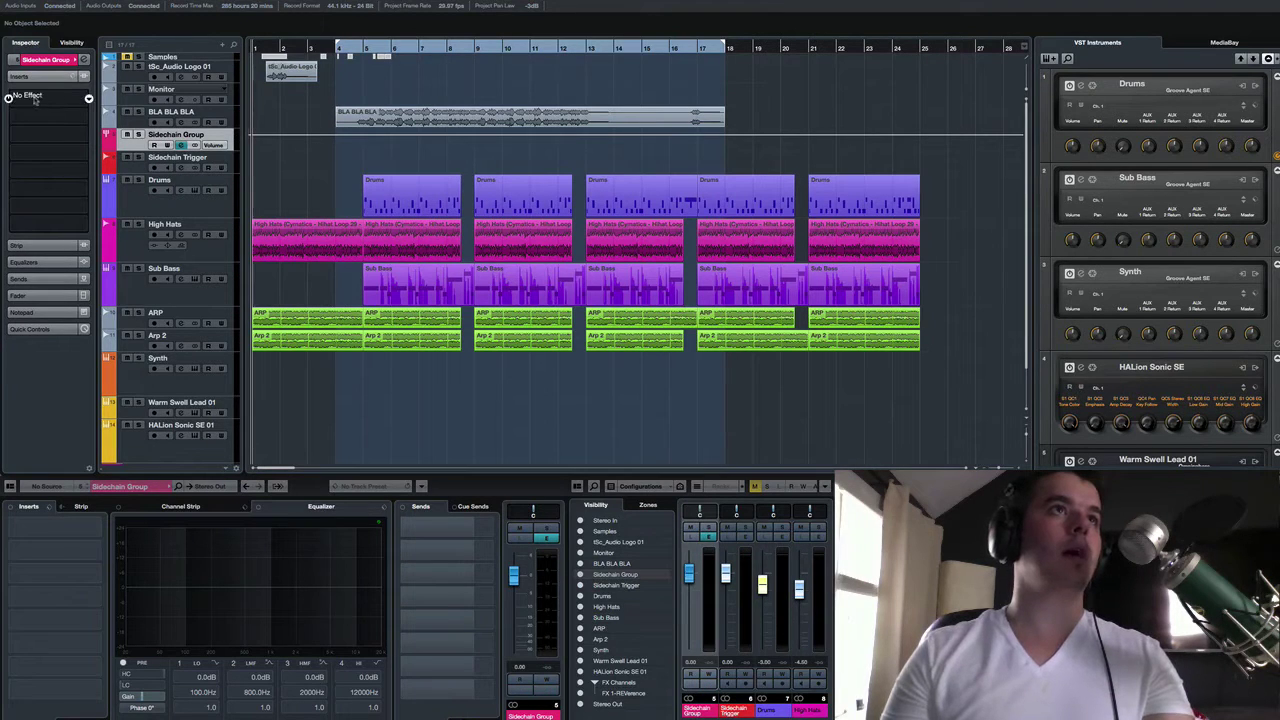
left_click(74, 97)
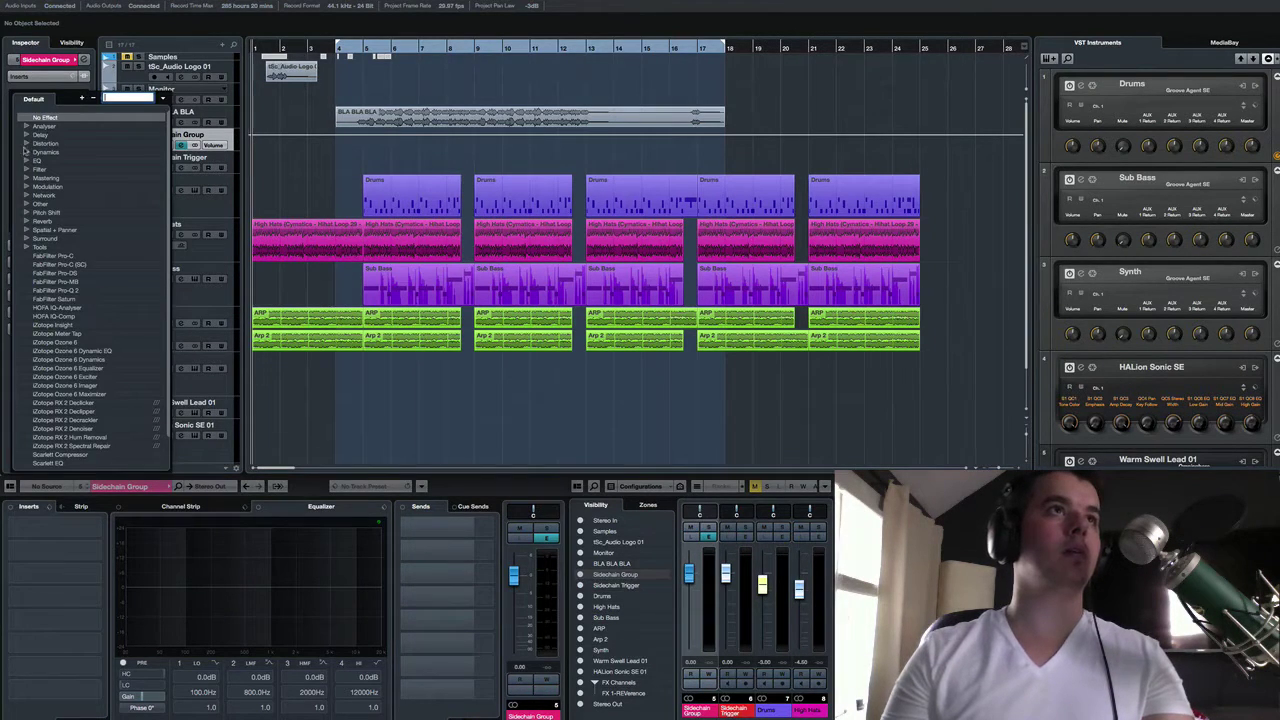
left_click(26, 152)
left_click(60, 169)
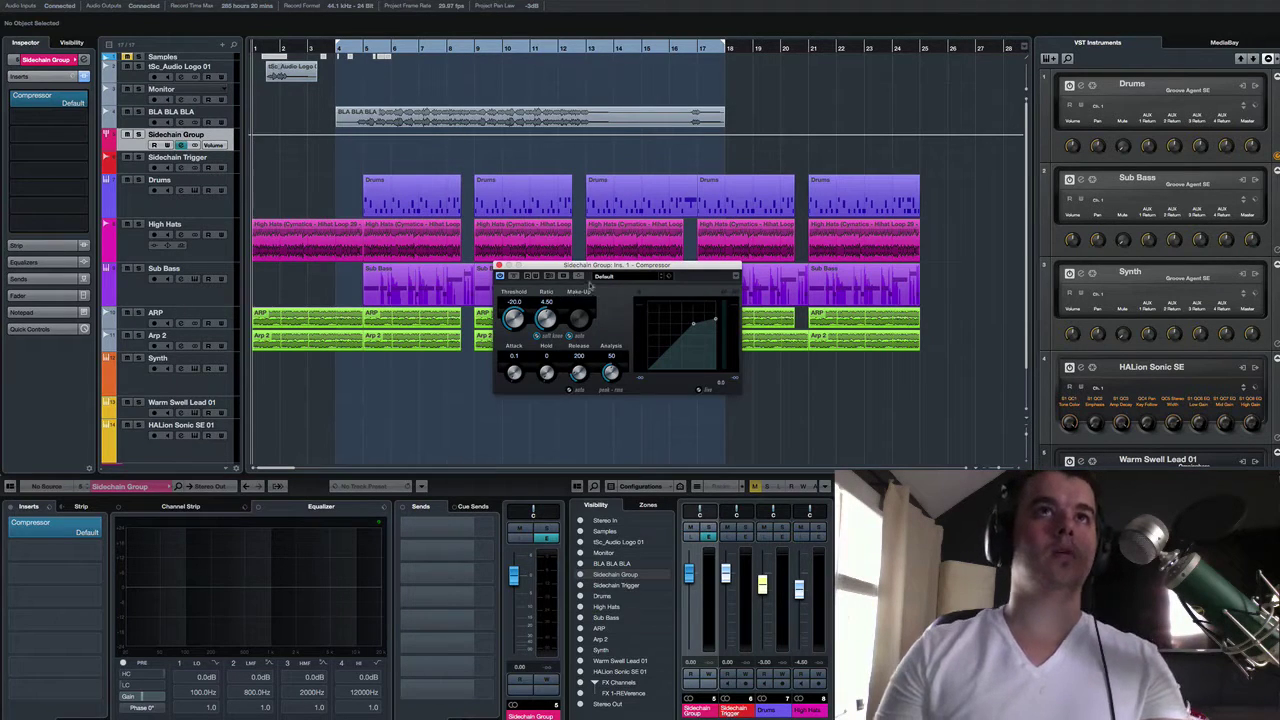
left_click(578, 276)
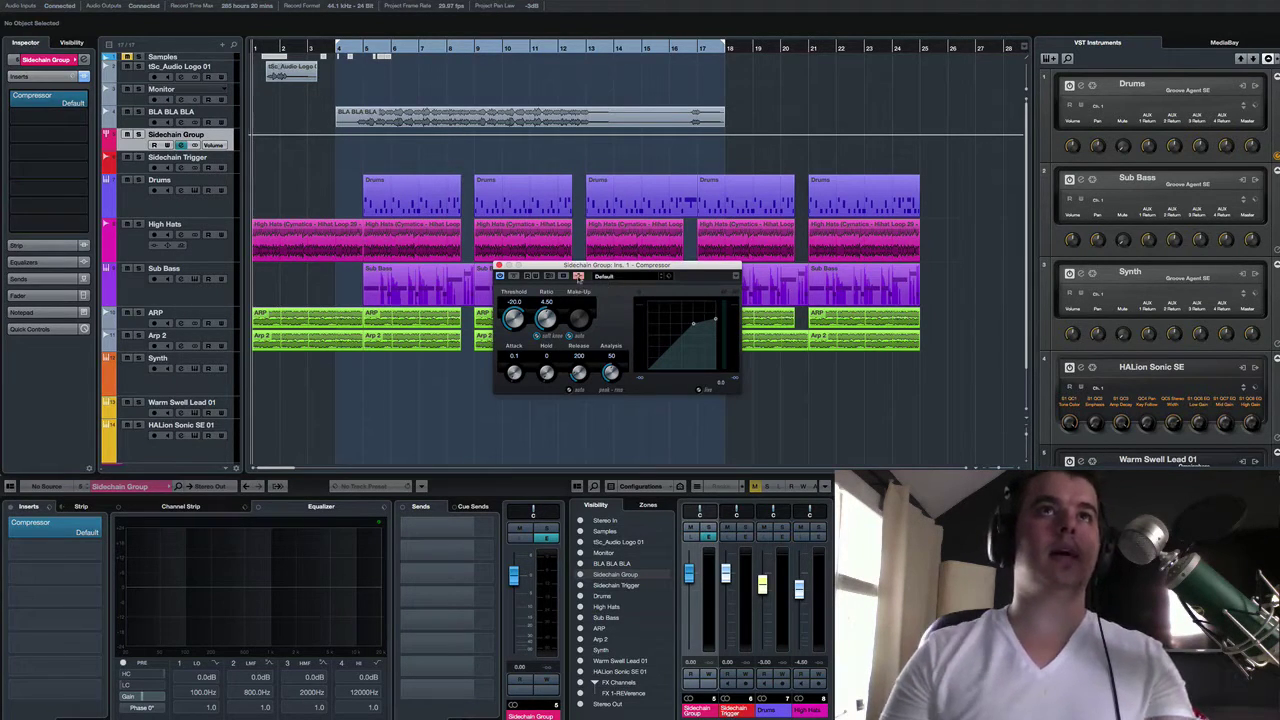
Set the compressor's threshold to -20, ratio to 8 and release to 150, and close the plug-in window
left_click(514, 301)
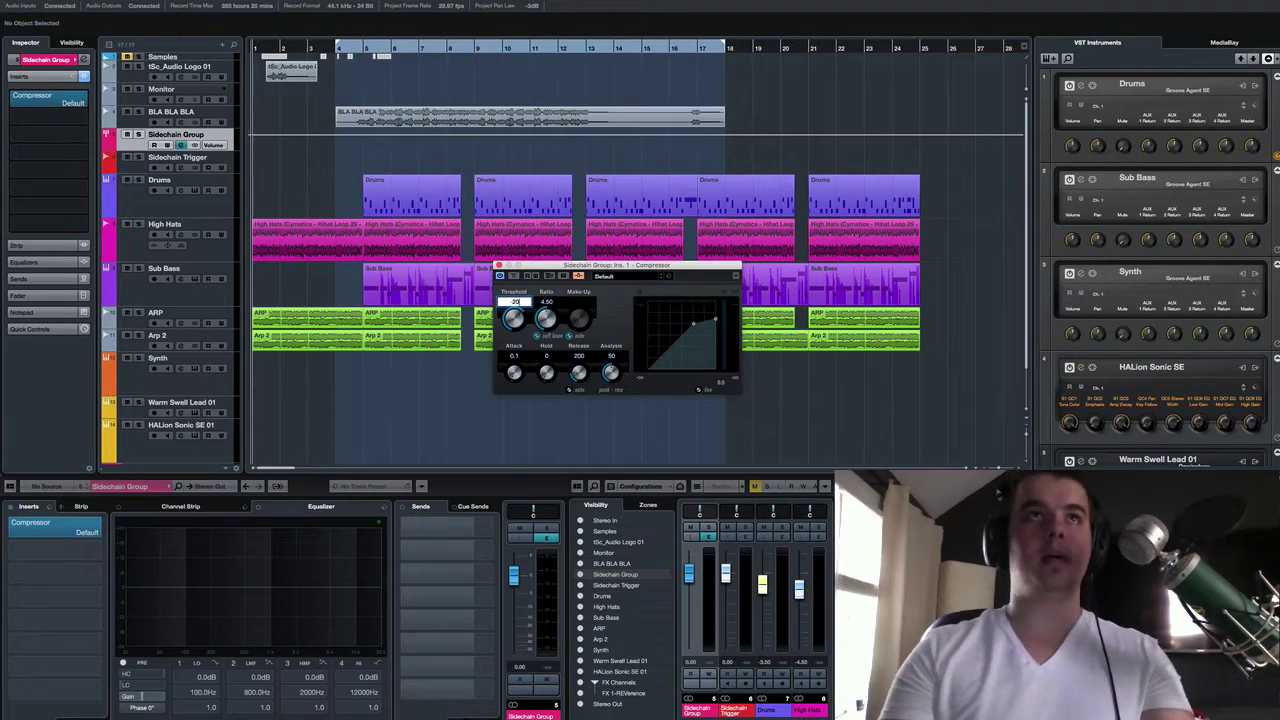
key("Return")
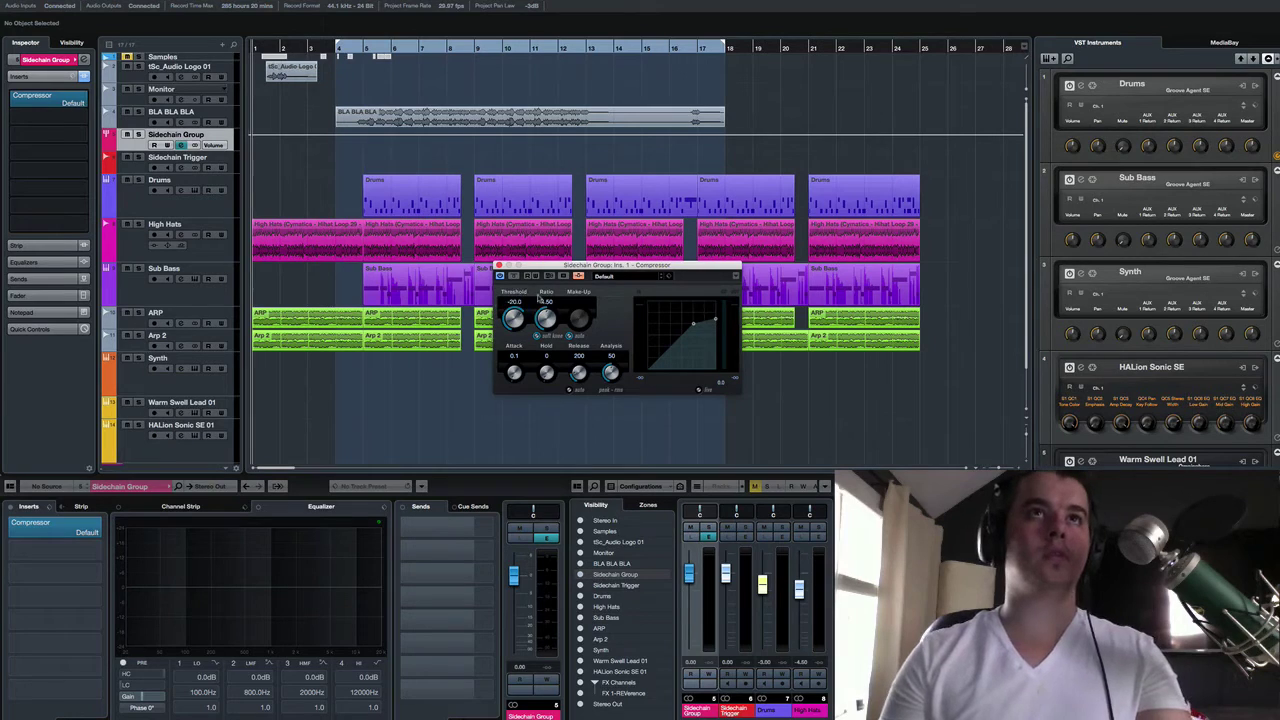
left_click(547, 302)
type("8")
key("Return")
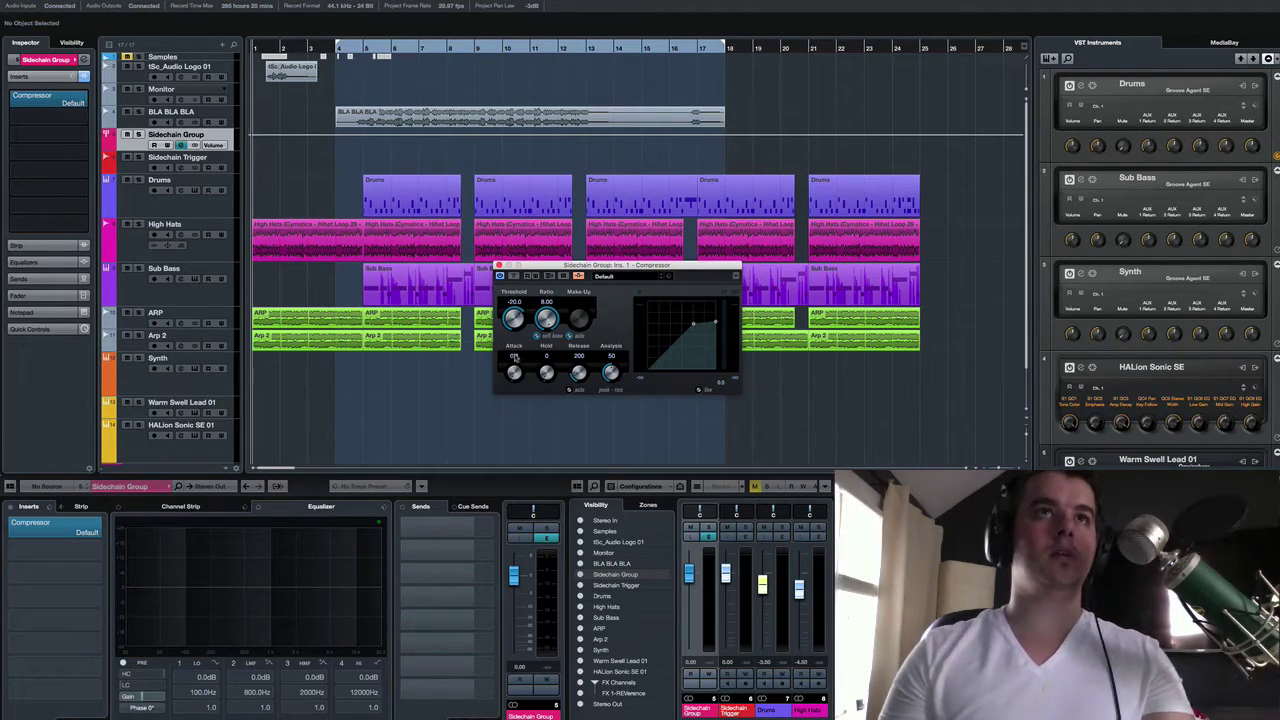
left_click(579, 356)
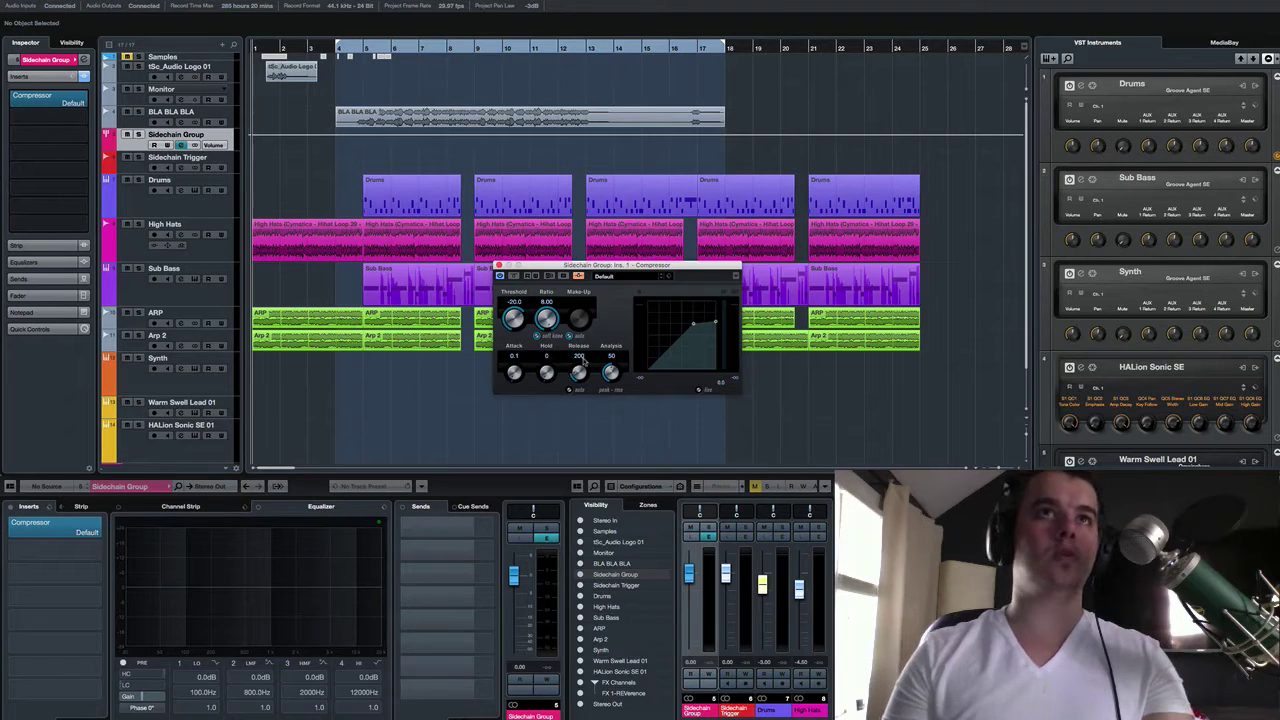
left_click(579, 356)
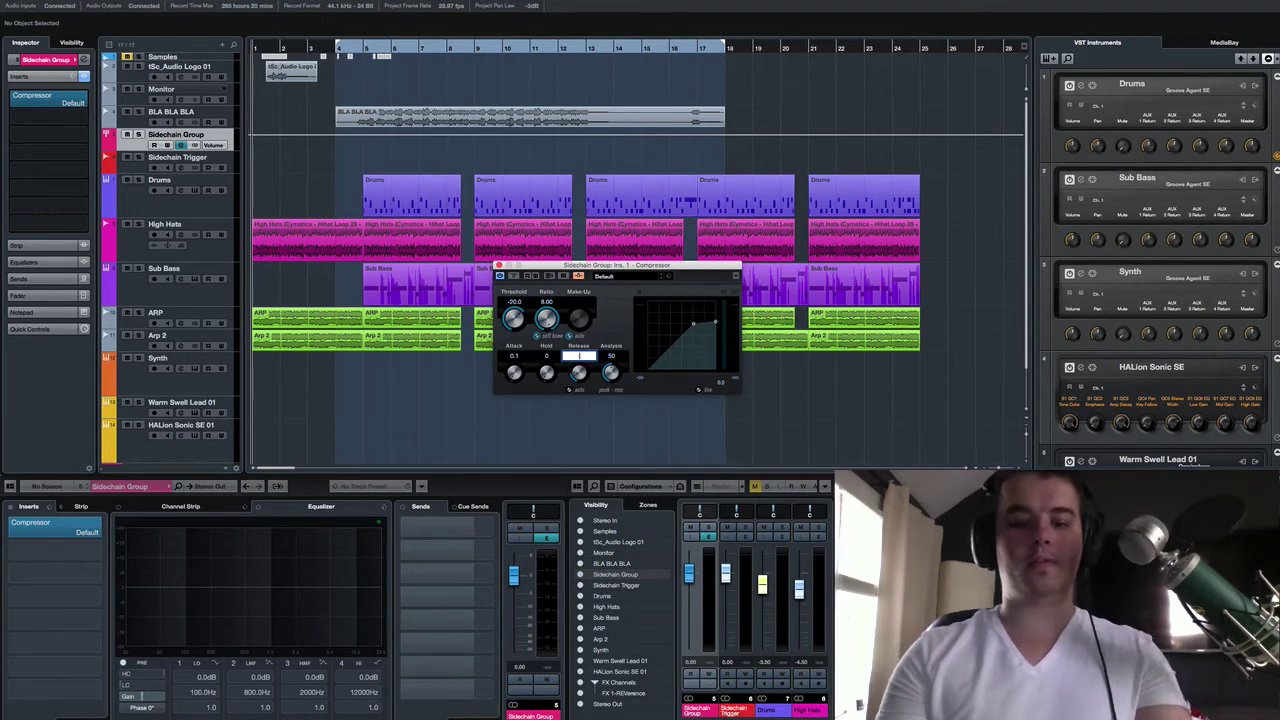
type("150")
key("Return")
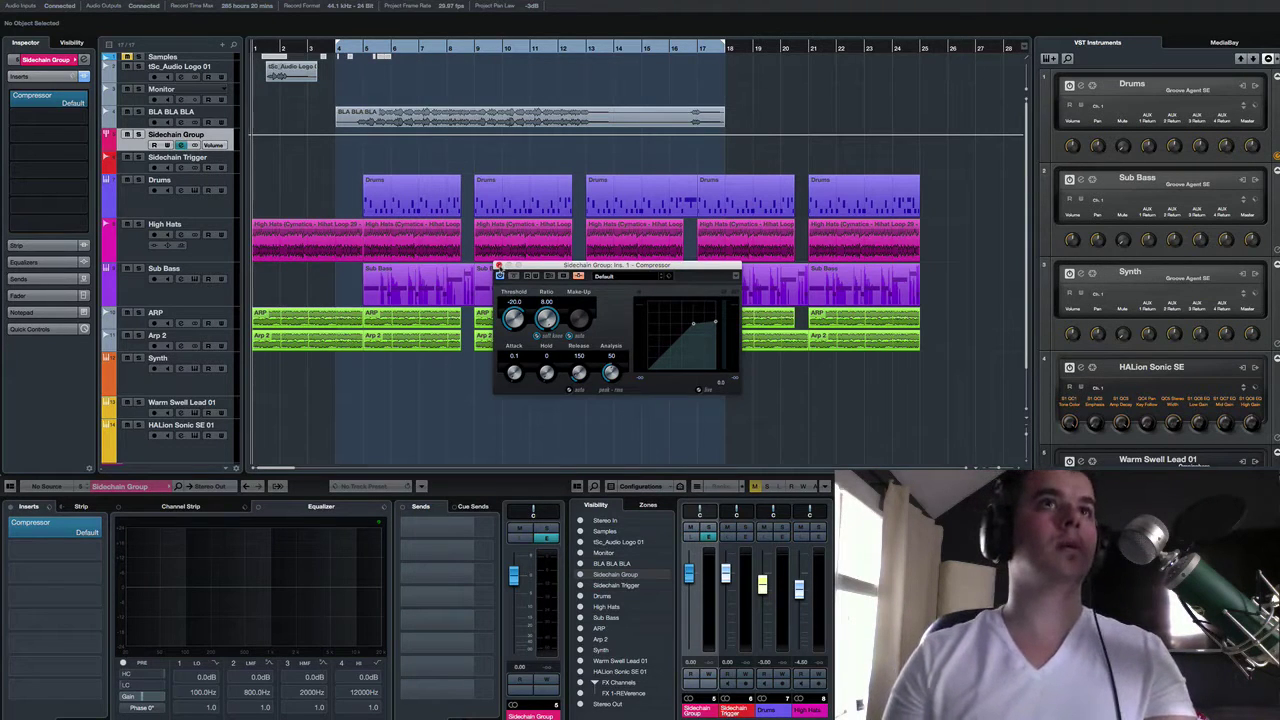
left_click(498, 266)
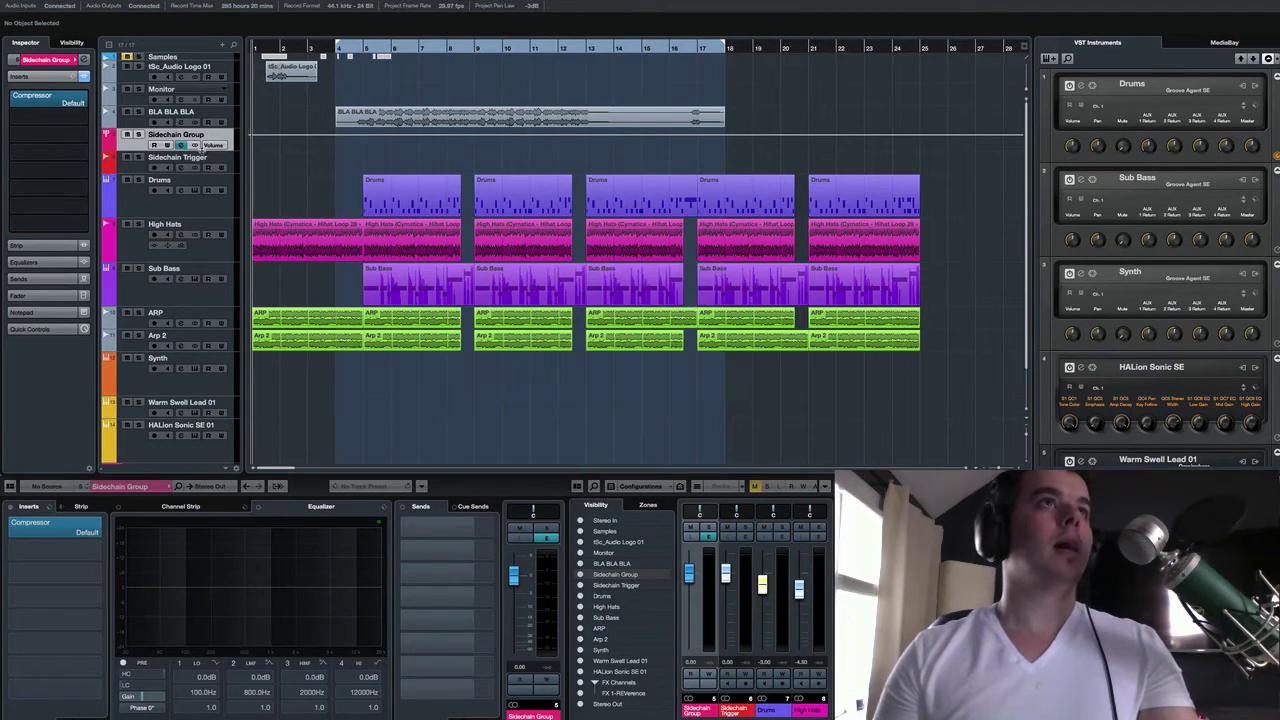
Duplicate the Drums track with all its parts
left_click(234, 167)
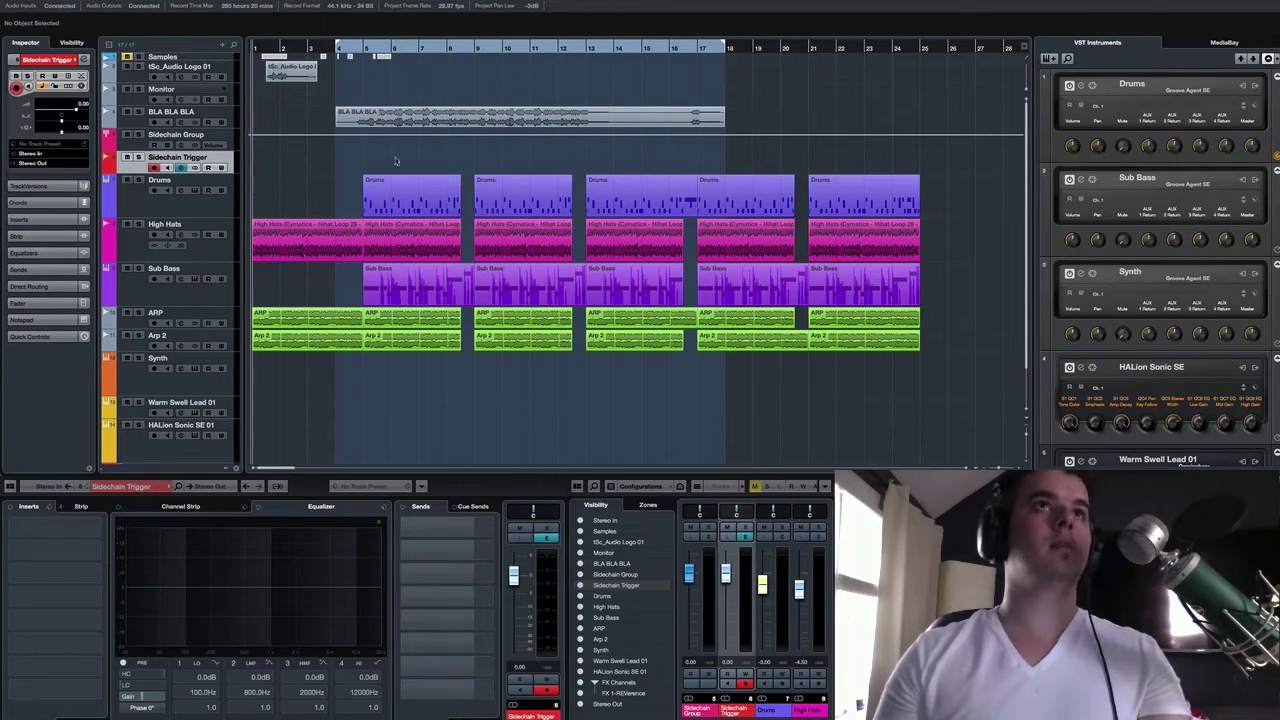
left_click(180, 200)
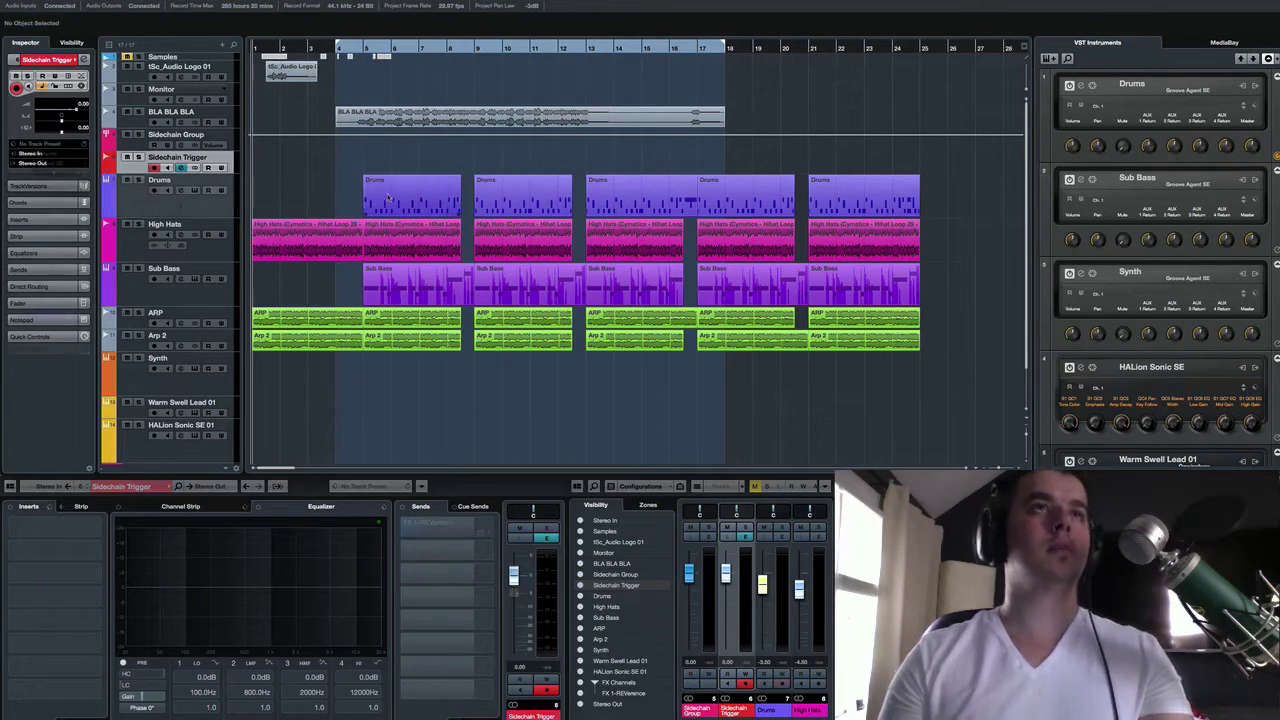
right_click(180, 200)
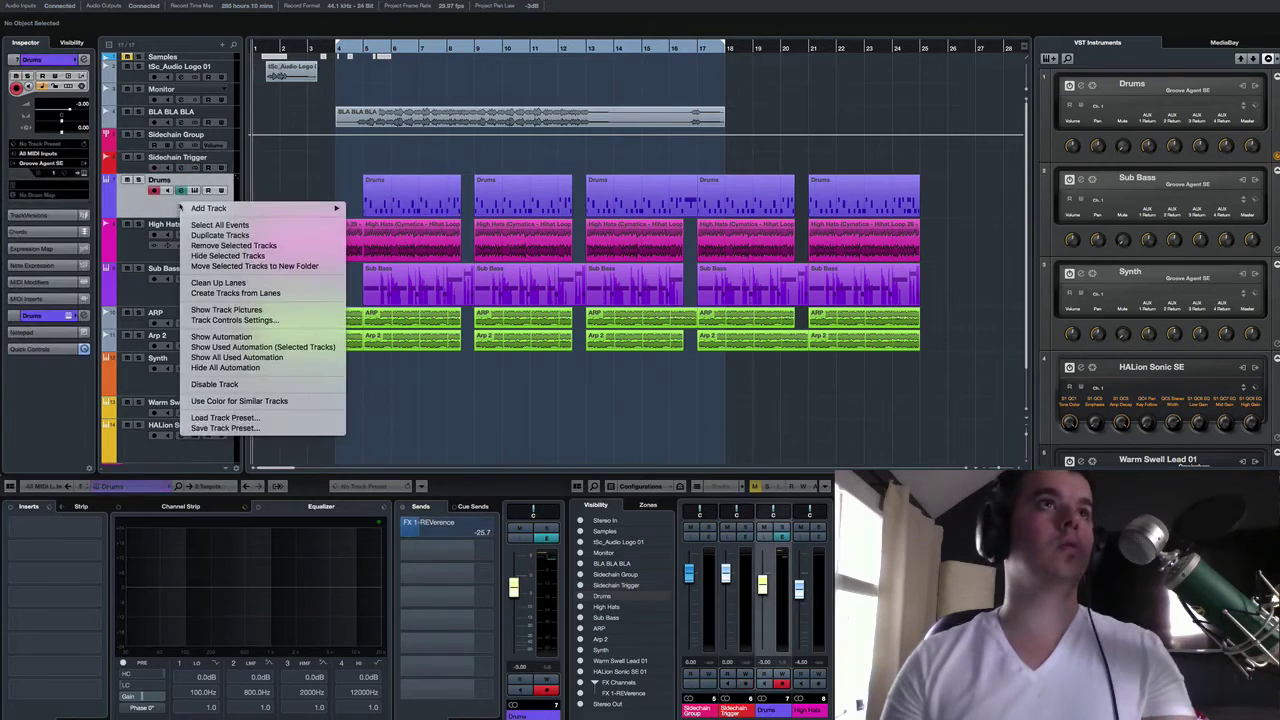
left_click(220, 235)
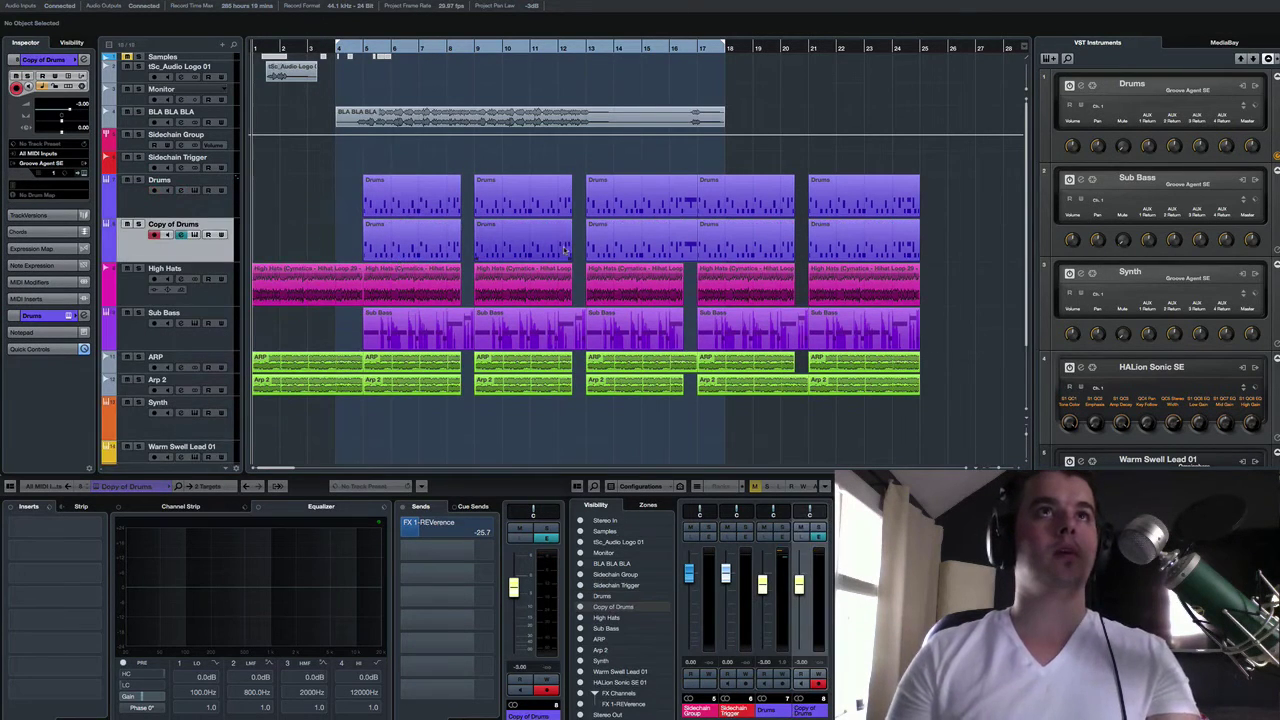
Delete every part on the duplicated drums track except the one from bar 13 to bar 17
left_click_drag(515, 245, 520, 246)
key("Delete")
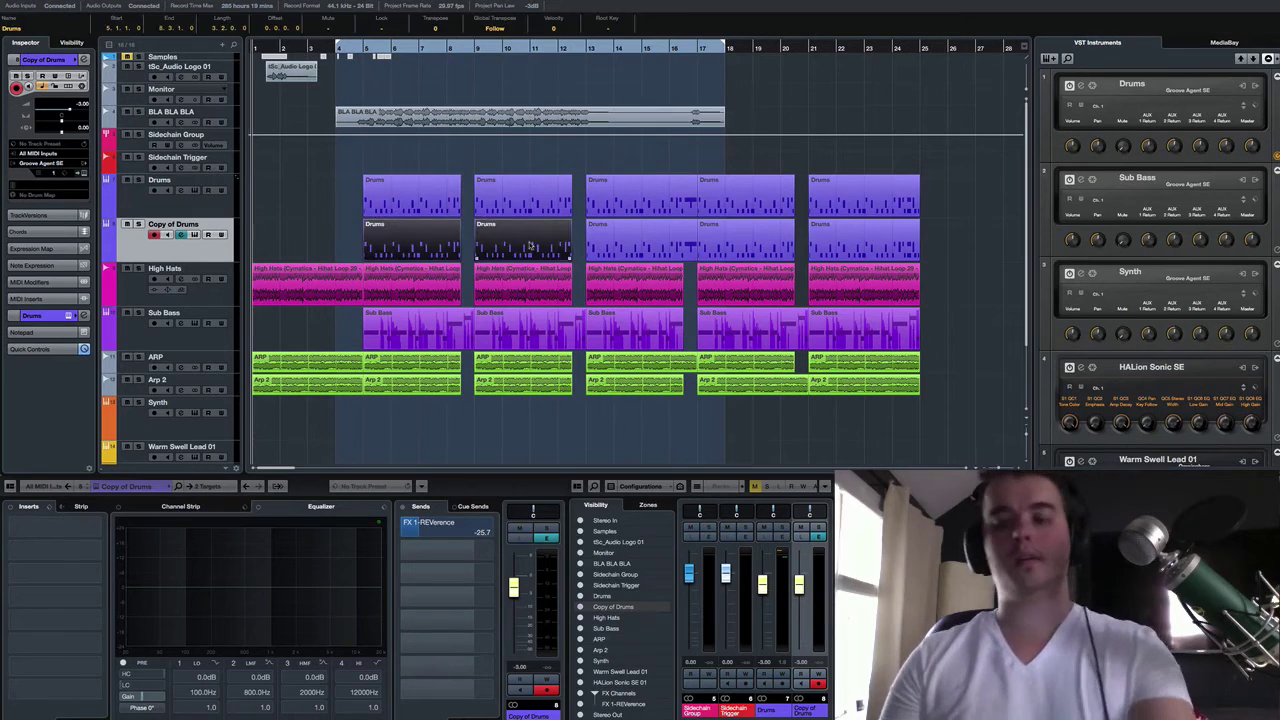
left_click_drag(930, 232, 700, 250)
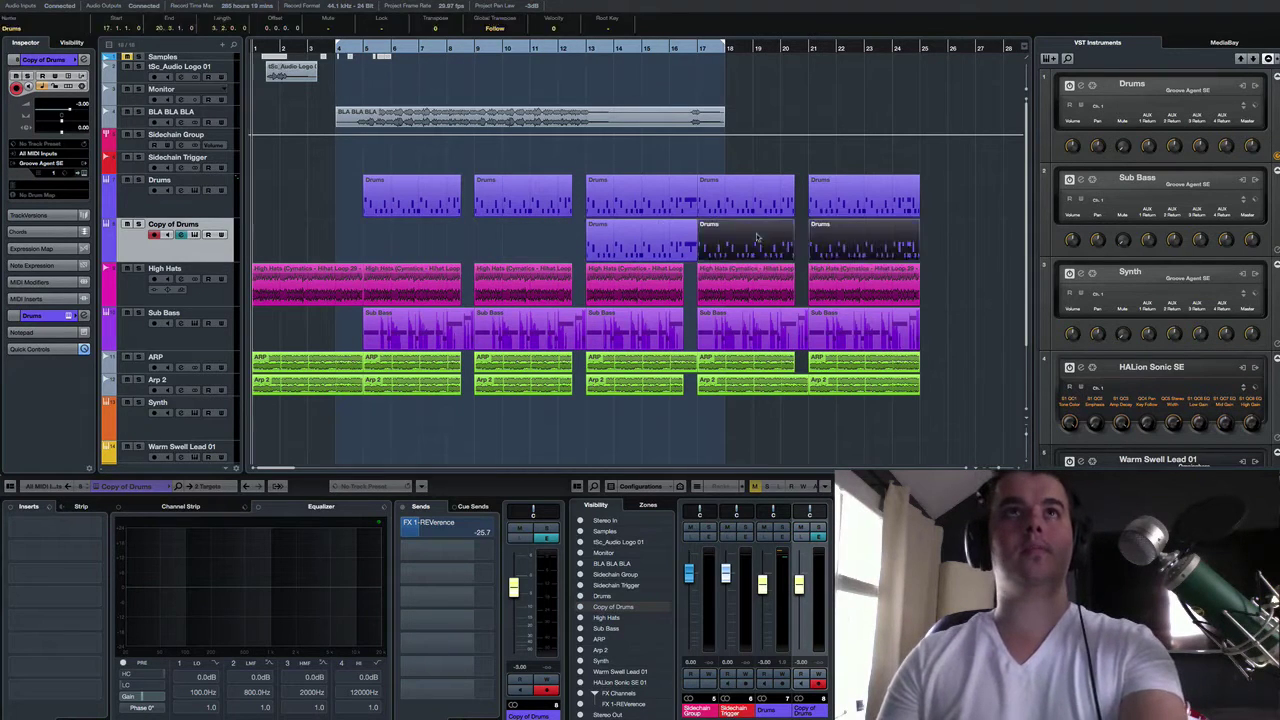
key("Delete")
In the duplicated track's remaining drum part, delete all notes above C1 so only the C1 notes are left, and close the editor
left_click(642, 246)
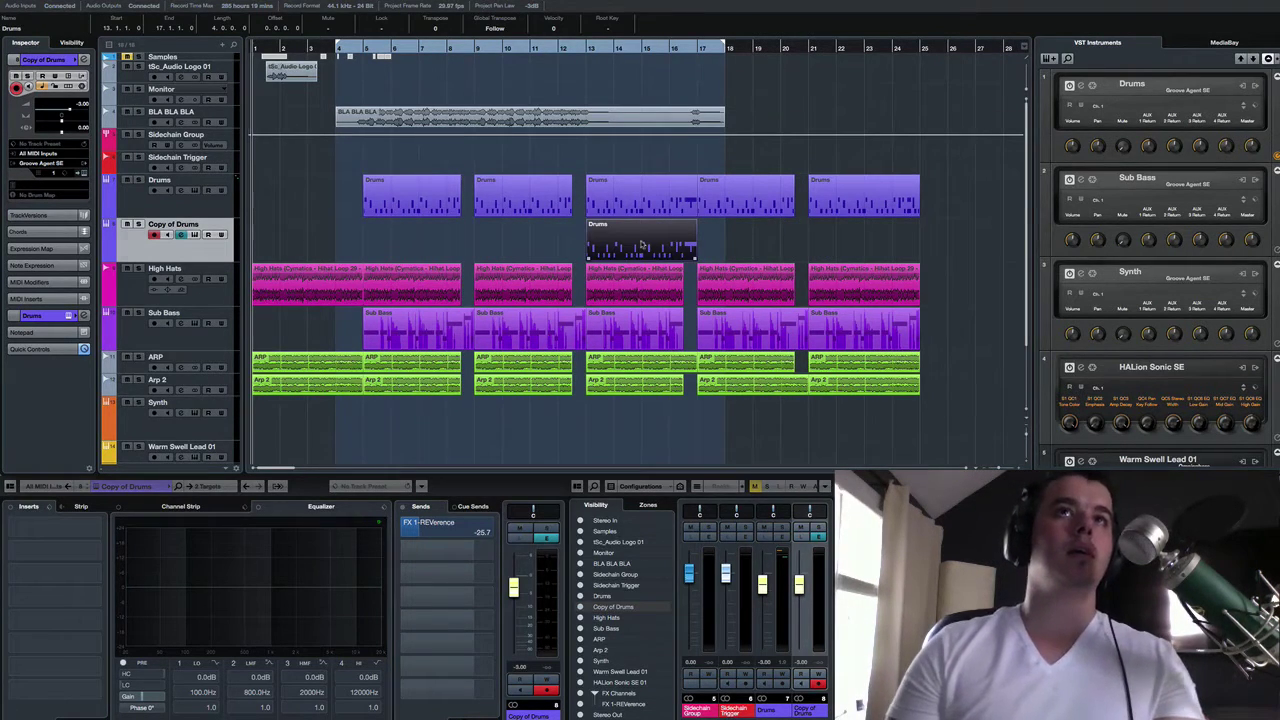
double_click(642, 246)
left_click_drag(265, 348, 1276, 290)
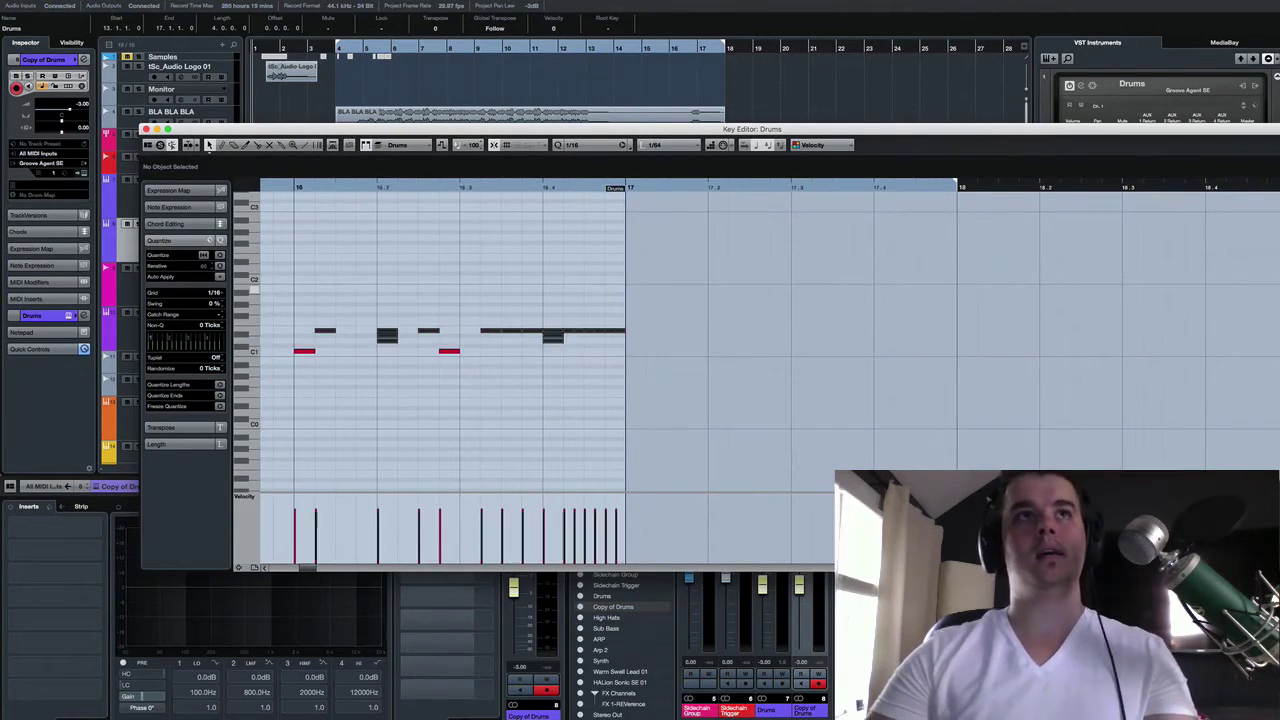
key("Delete")
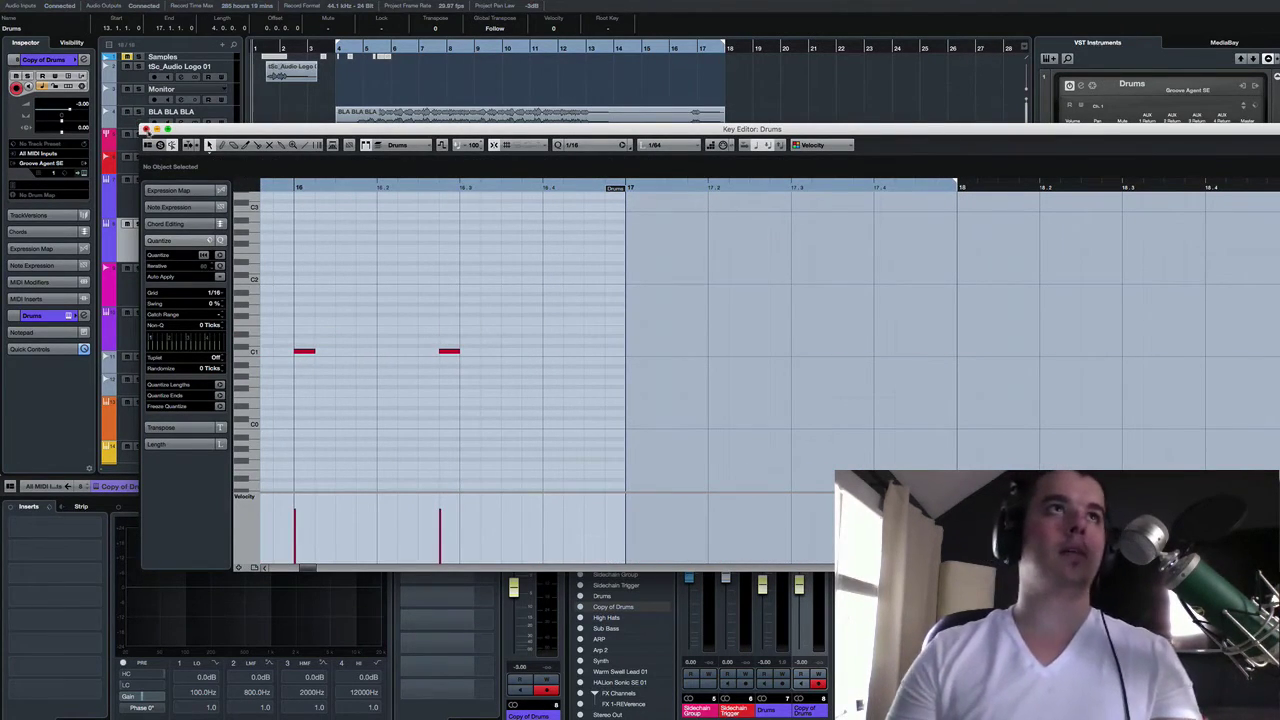
left_click(147, 130)
left_click(333, 163)
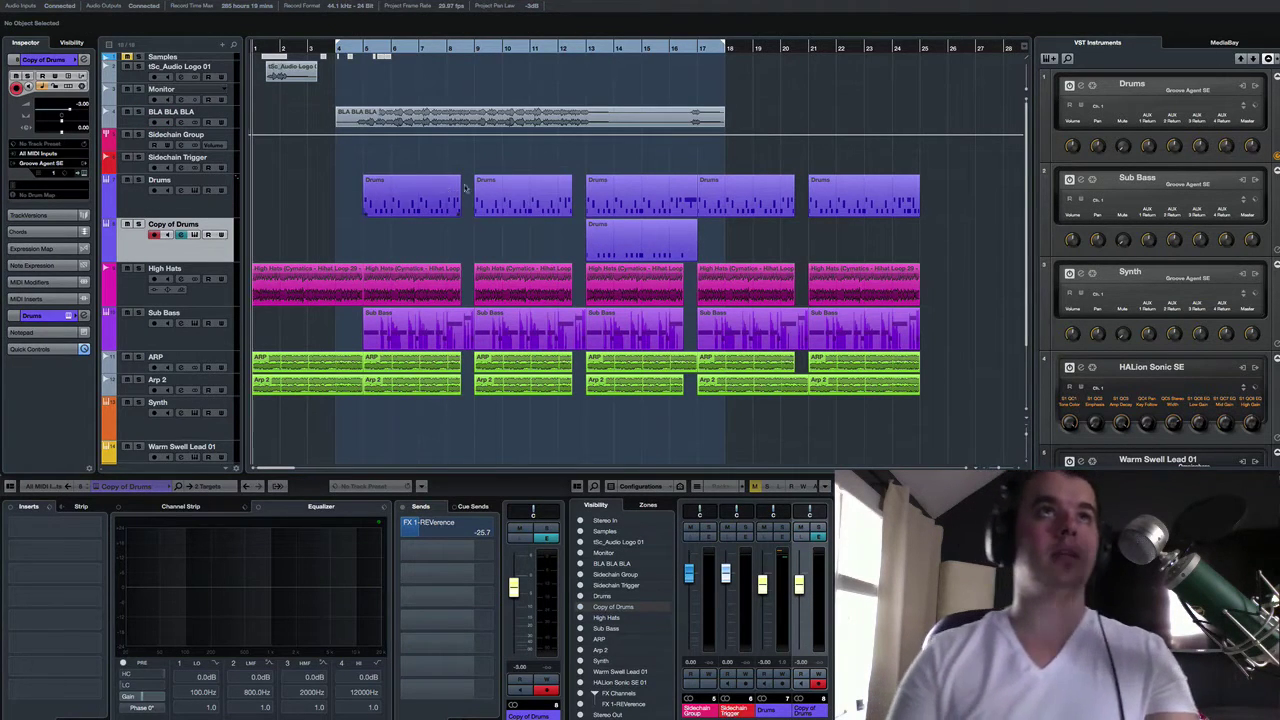
Render the C1-only drum part in place to audio with the current settings
left_click(619, 247)
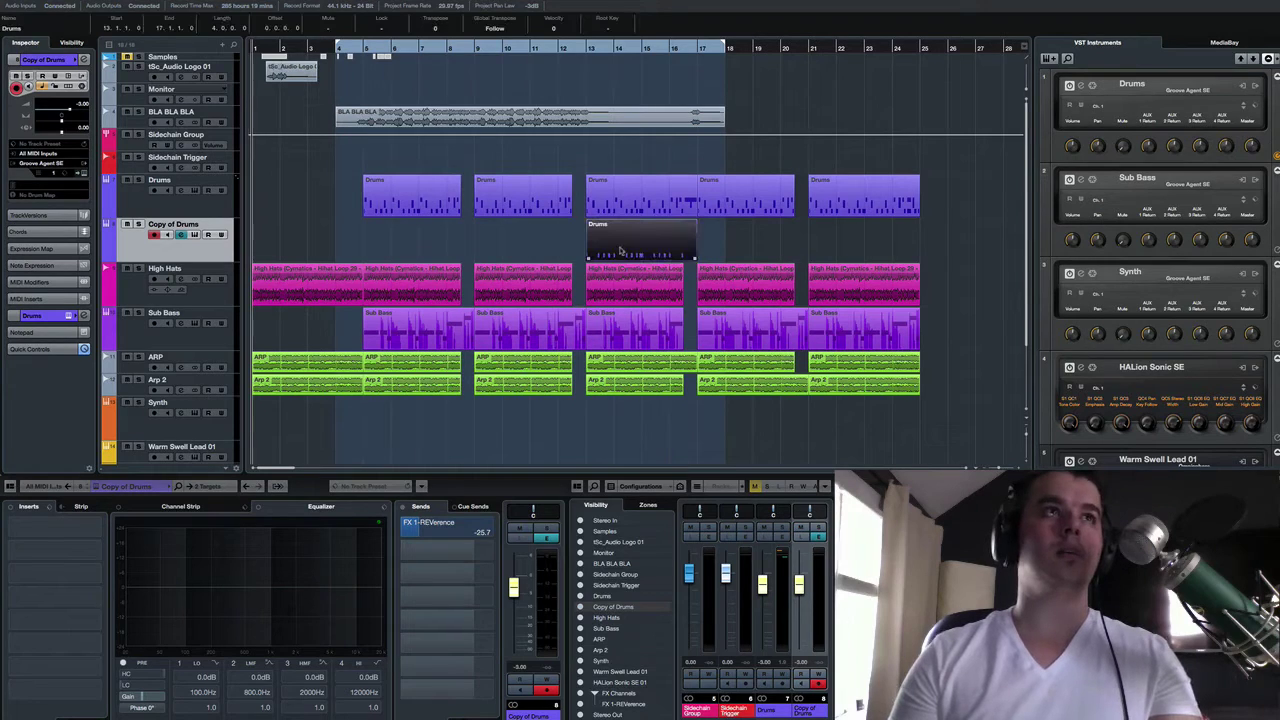
right_click(620, 246)
mouse_move(673, 459)
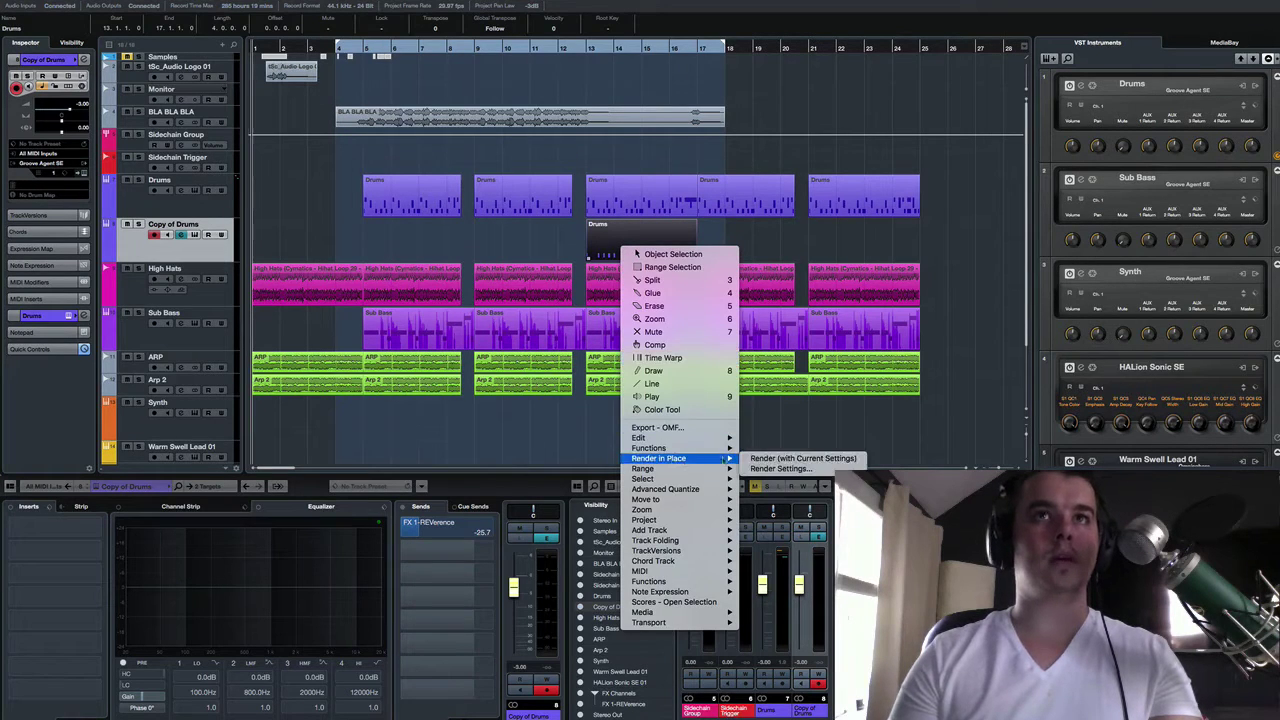
left_click(778, 458)
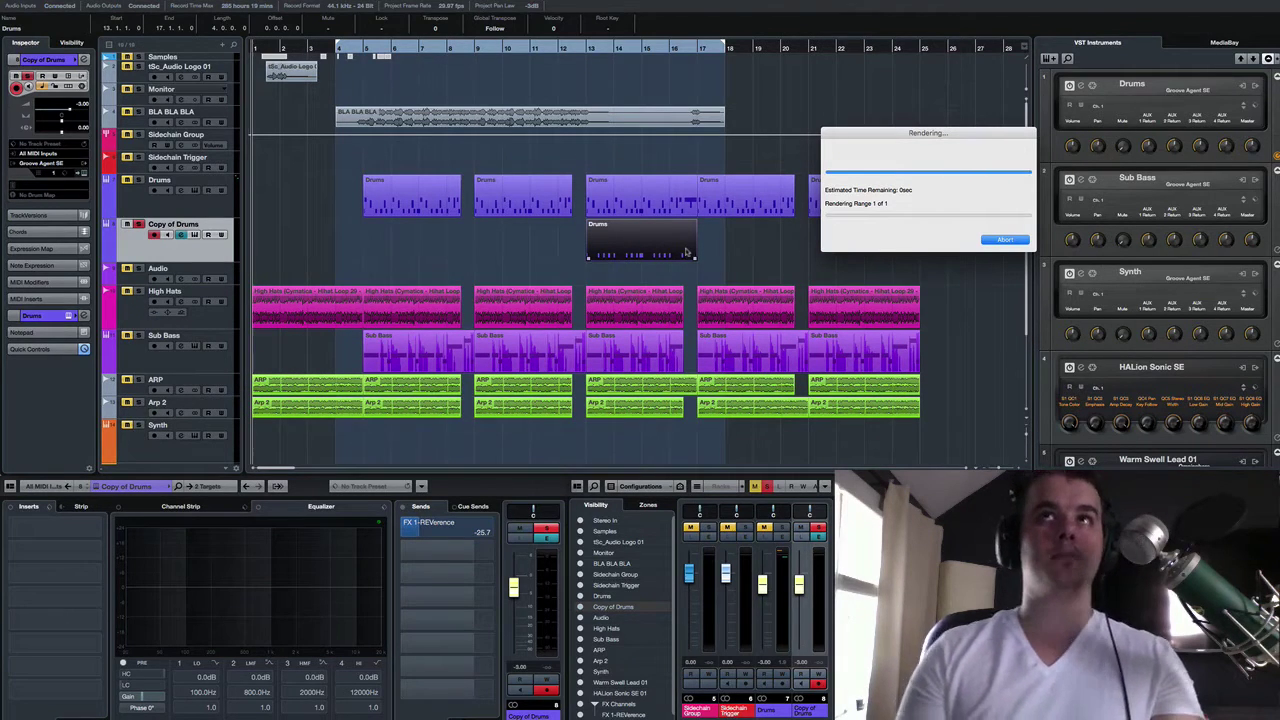
Move the rendered Drums-03 audio event onto the Sidechain Trigger track at bar 5 and remove the duplicated drums track and the render track
left_click(210, 246)
right_click(204, 247)
left_click(254, 290)
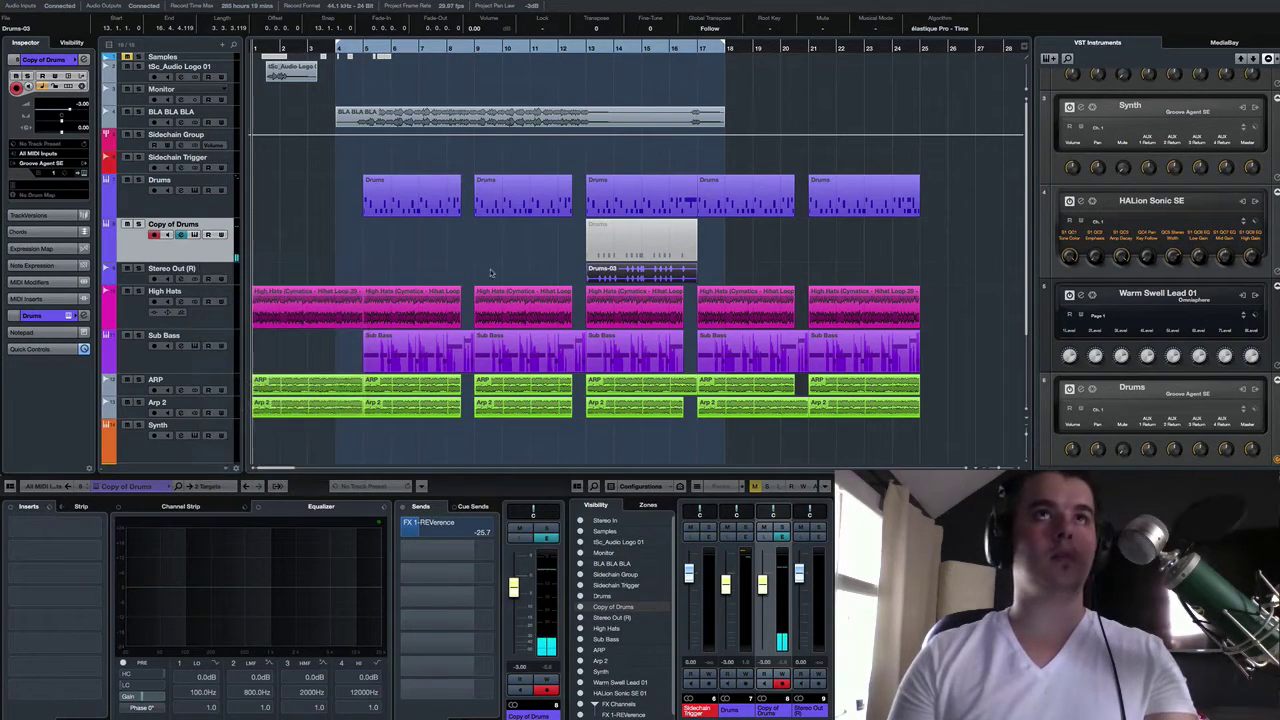
left_click_drag(608, 234, 387, 162)
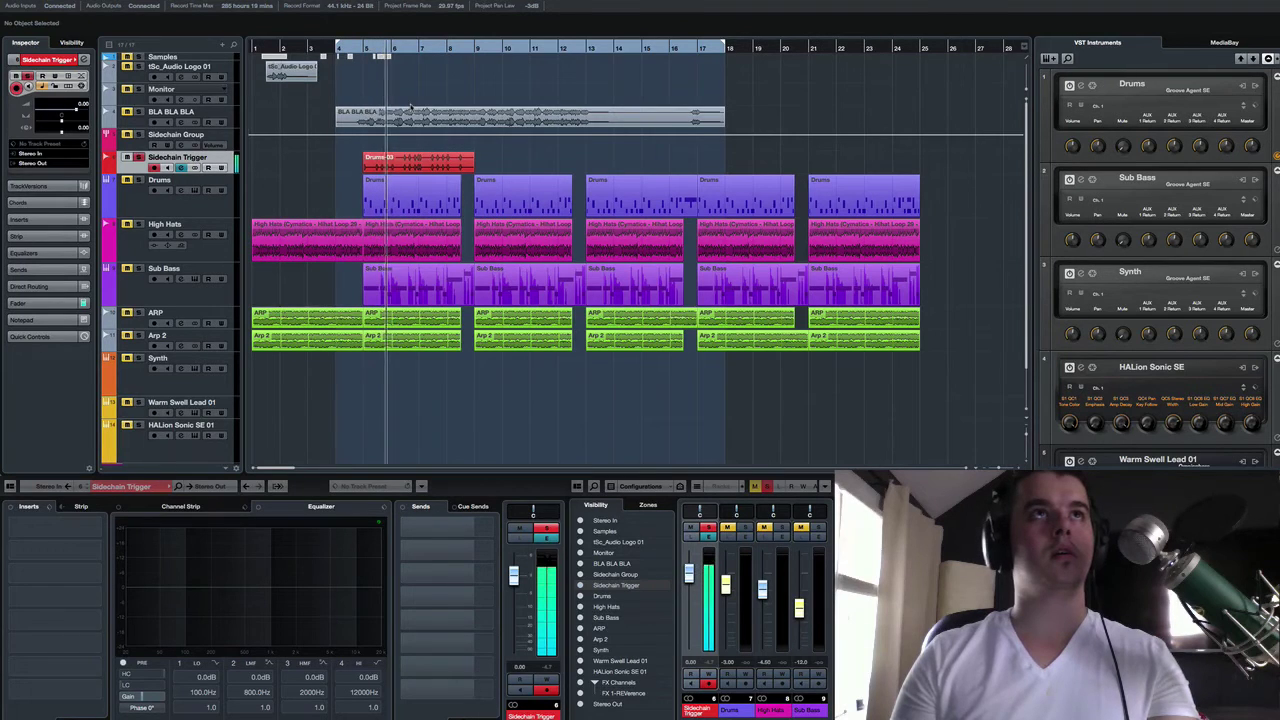
Stop the soloed playback and route the Sidechain Trigger track's output to the side-chain input of the Sidechain Group's compressor
key("space")
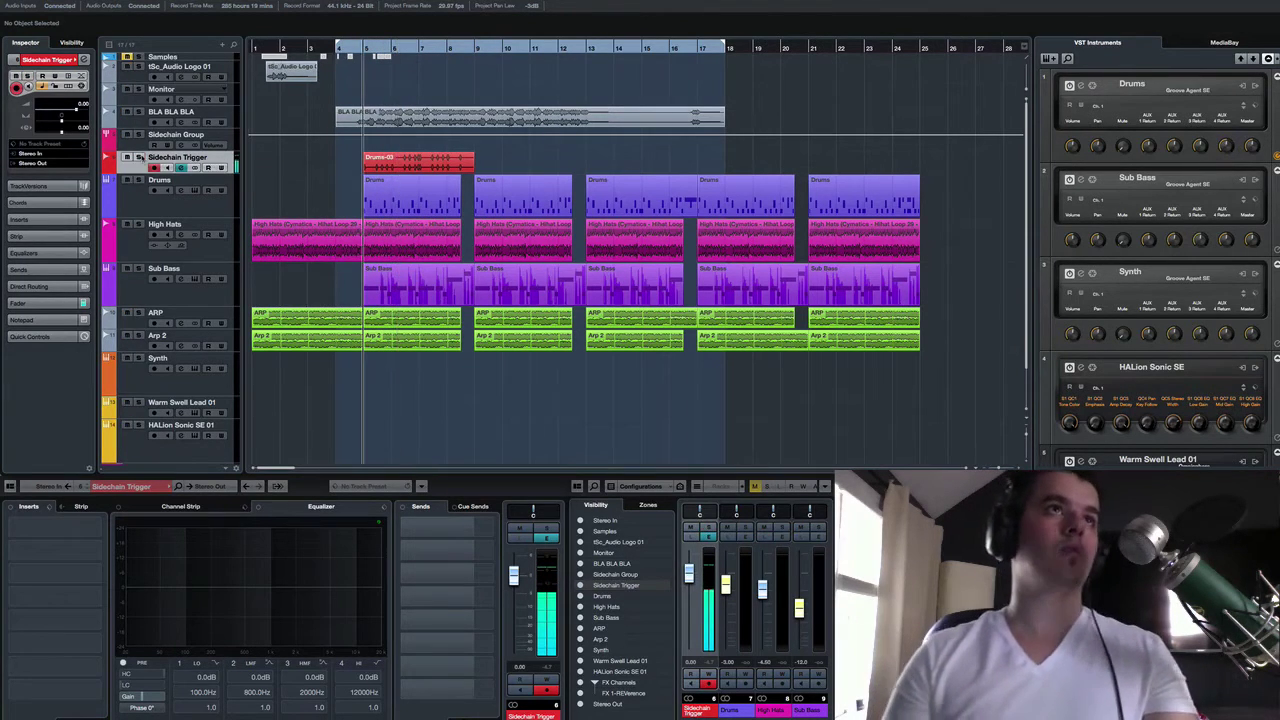
left_click(241, 171)
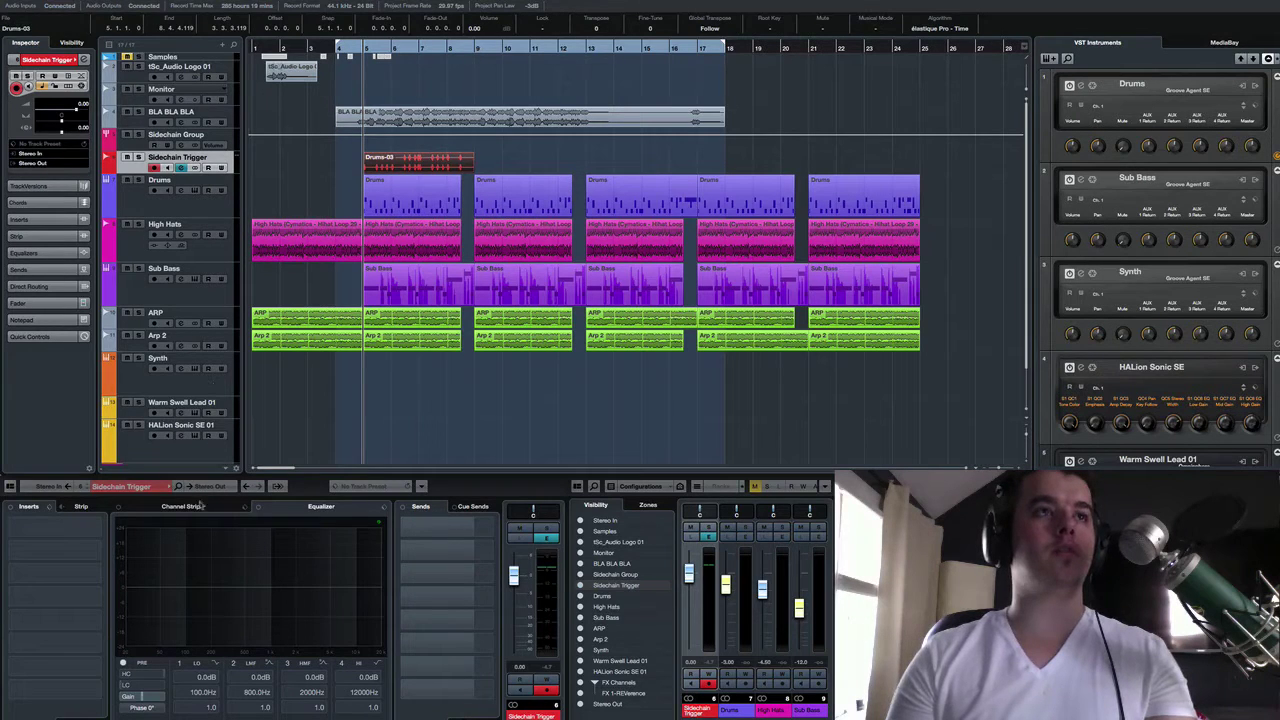
left_click(205, 486)
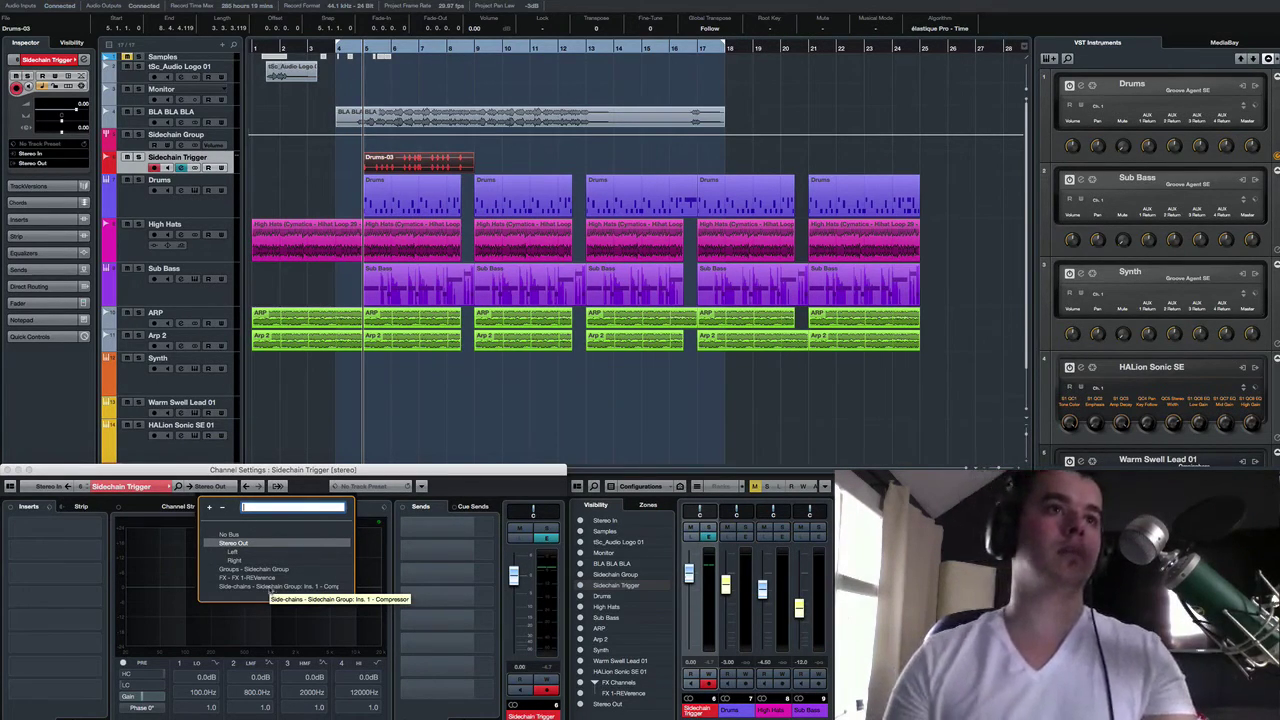
left_click(270, 590)
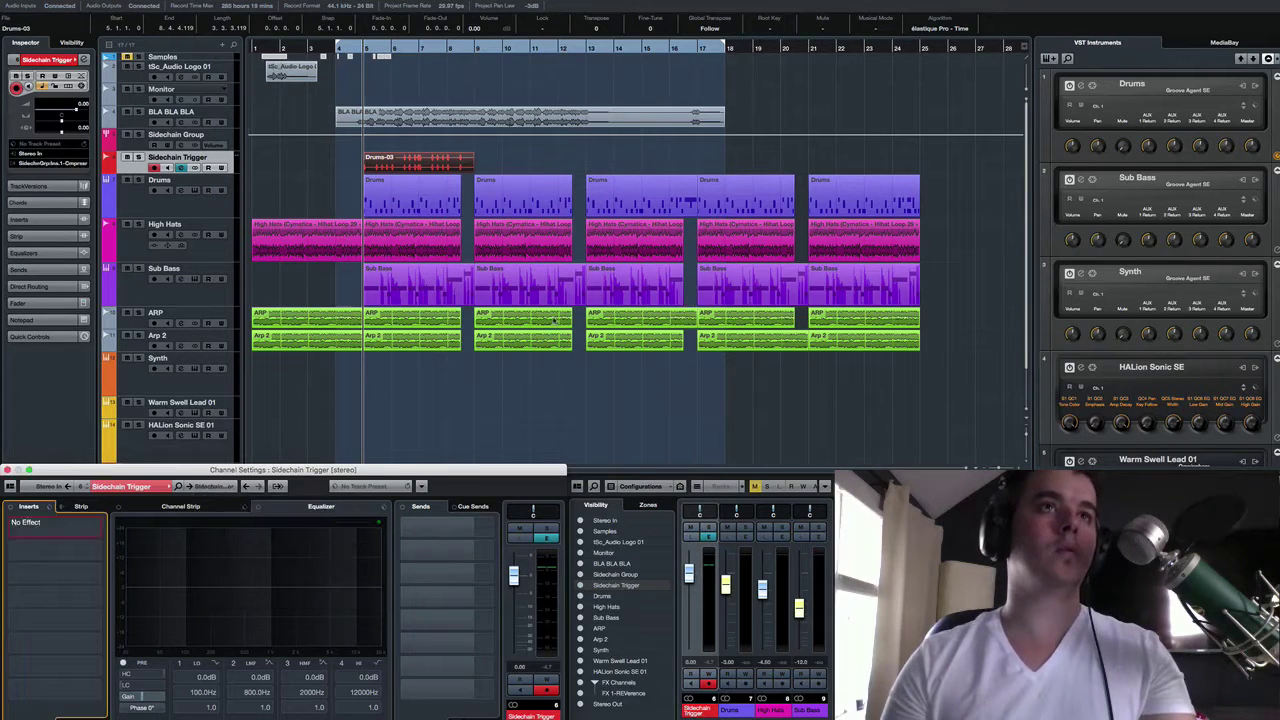
left_click(286, 178)
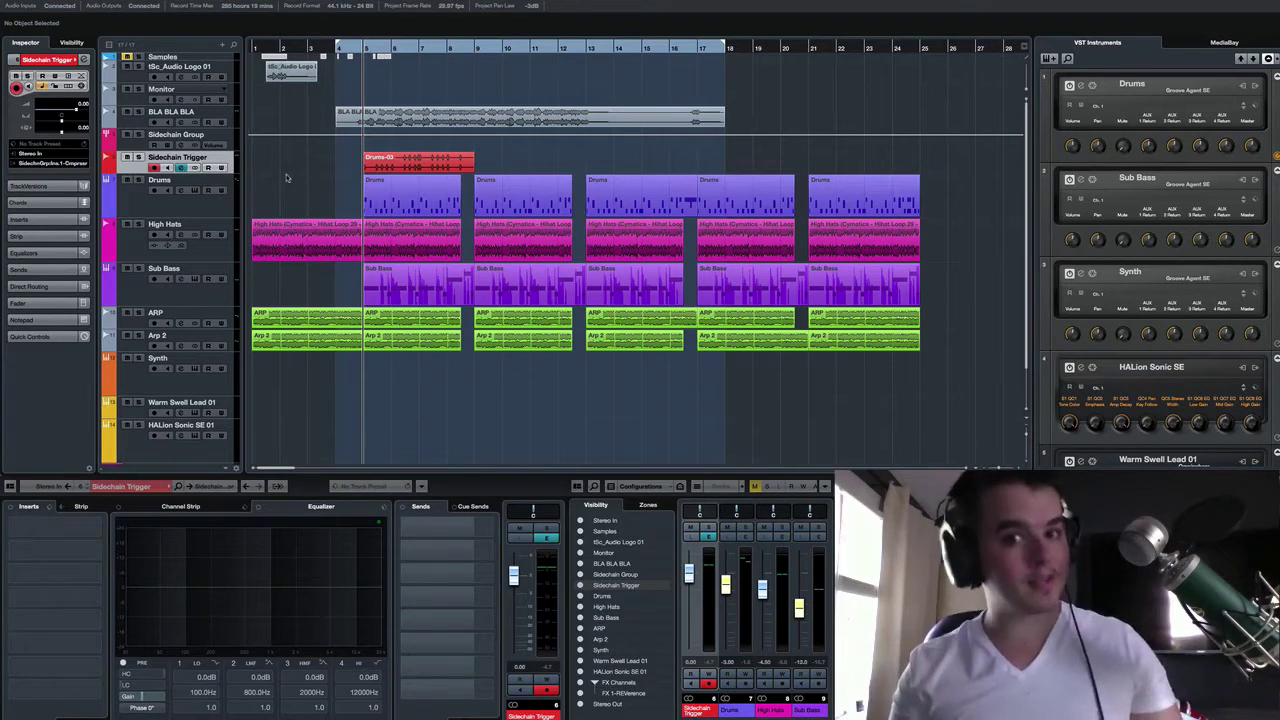
Route the outputs of the High Hats and Sub Bass tracks to the Sidechain Group
left_click(264, 226)
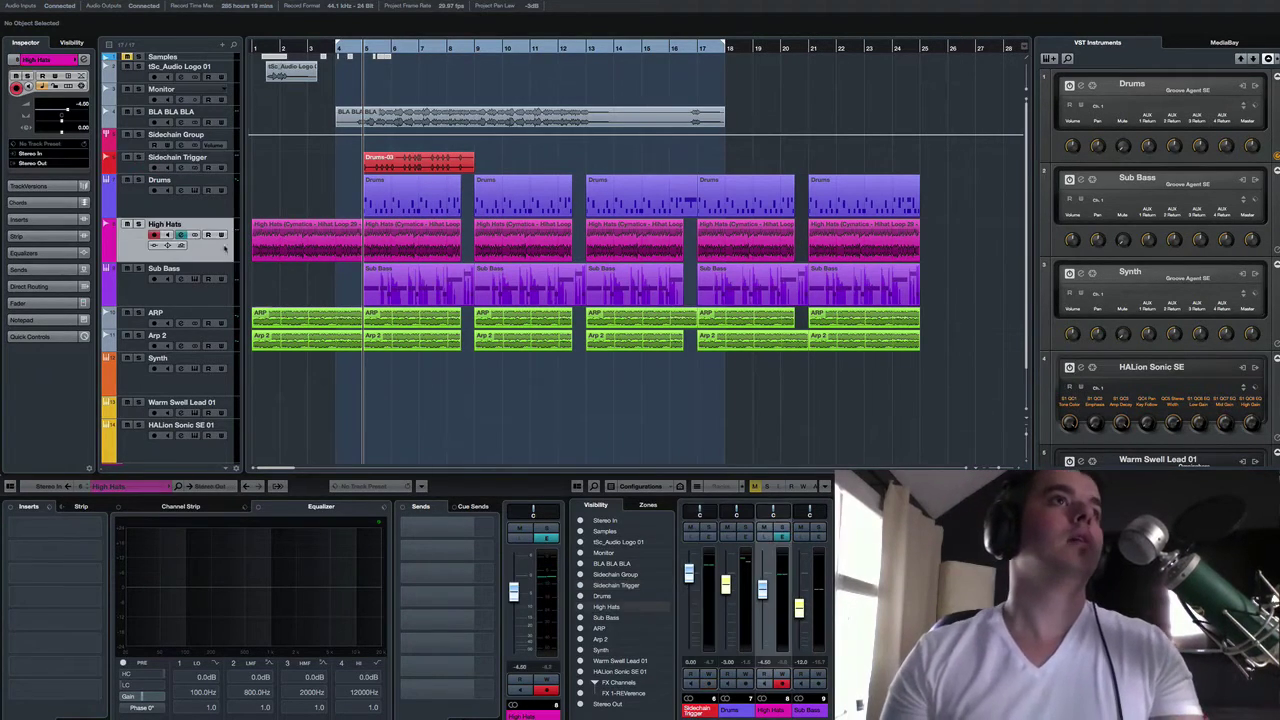
left_click(203, 486)
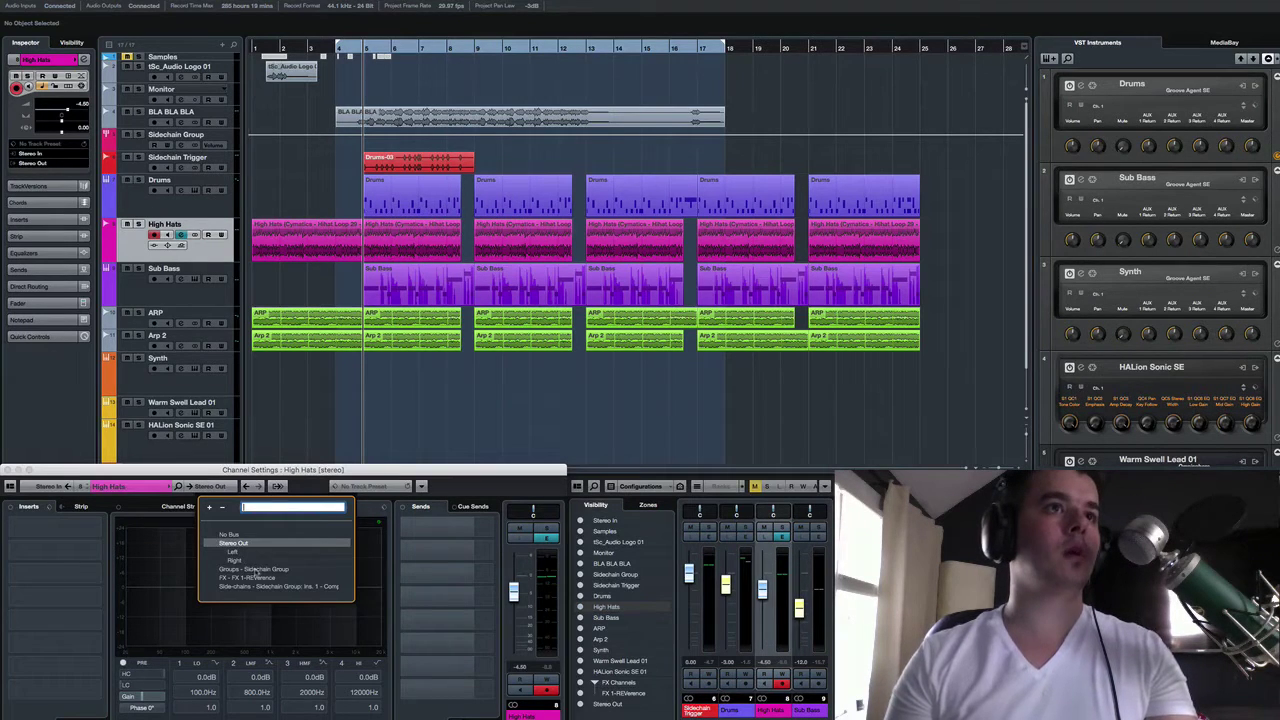
left_click(254, 569)
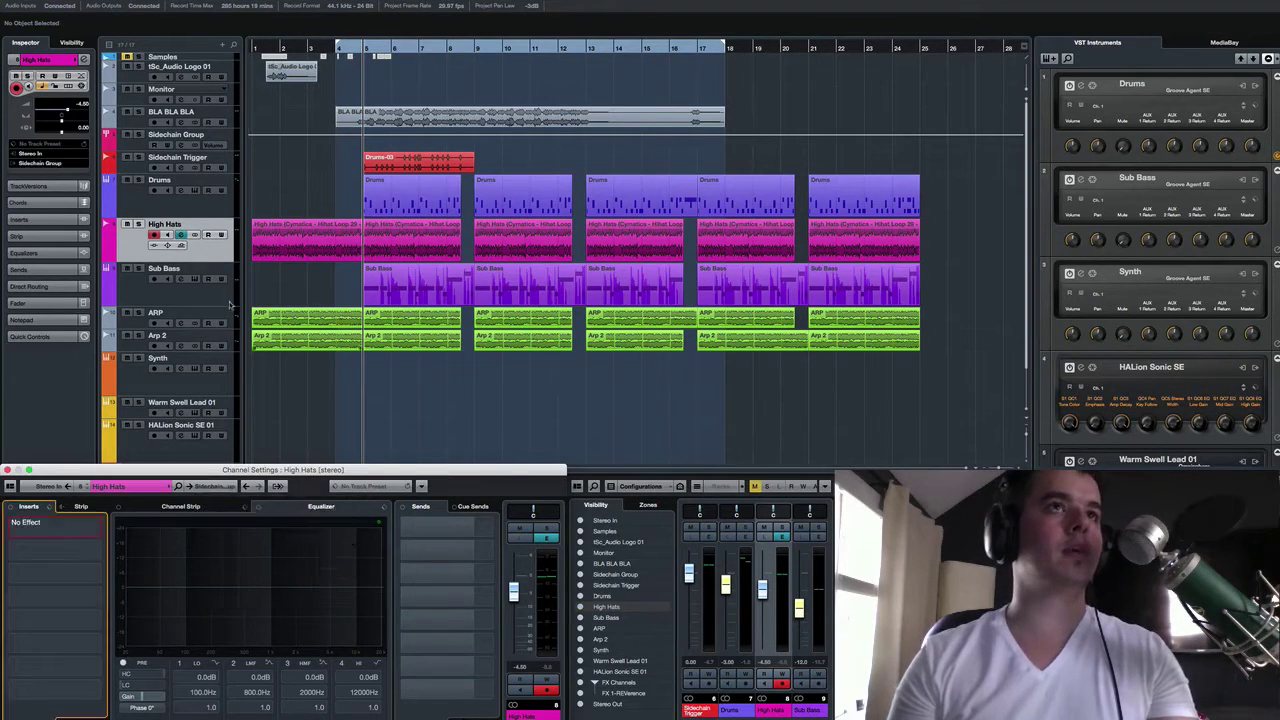
left_click(178, 296)
left_click(213, 487)
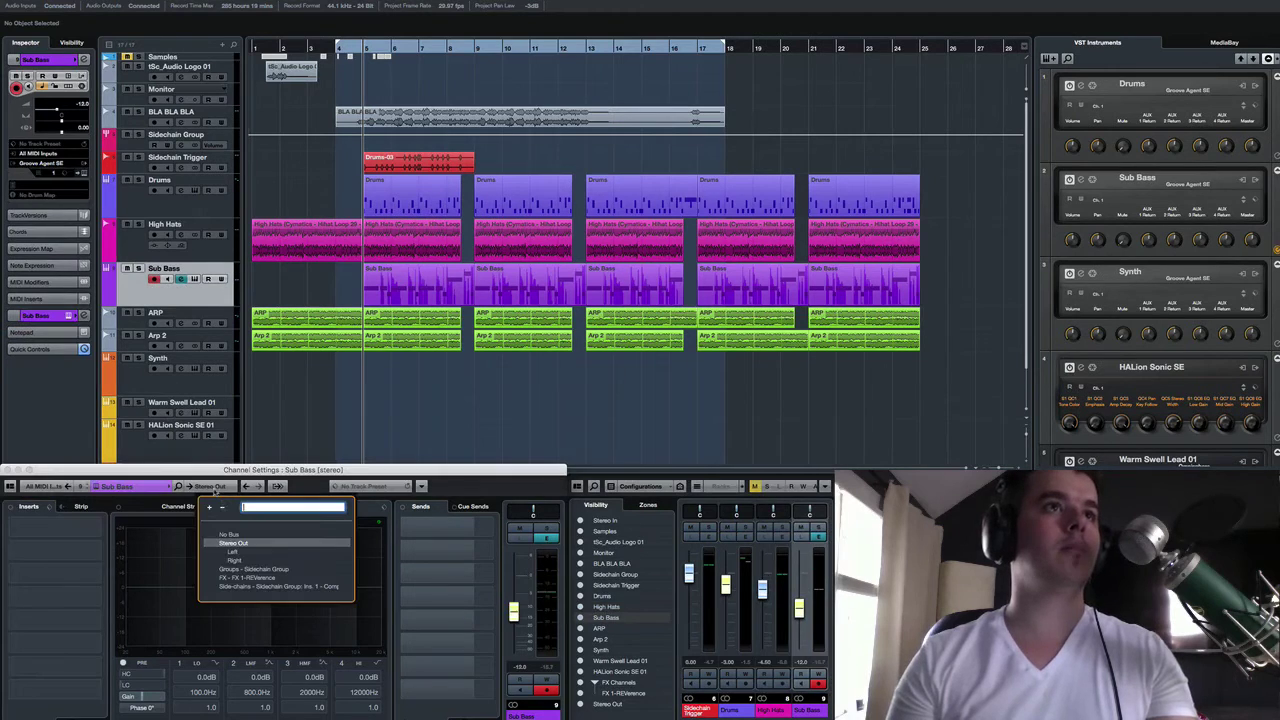
left_click(248, 570)
Route the outputs of the ARP and Arp 2 tracks to the Sidechain Group
left_click(236, 321)
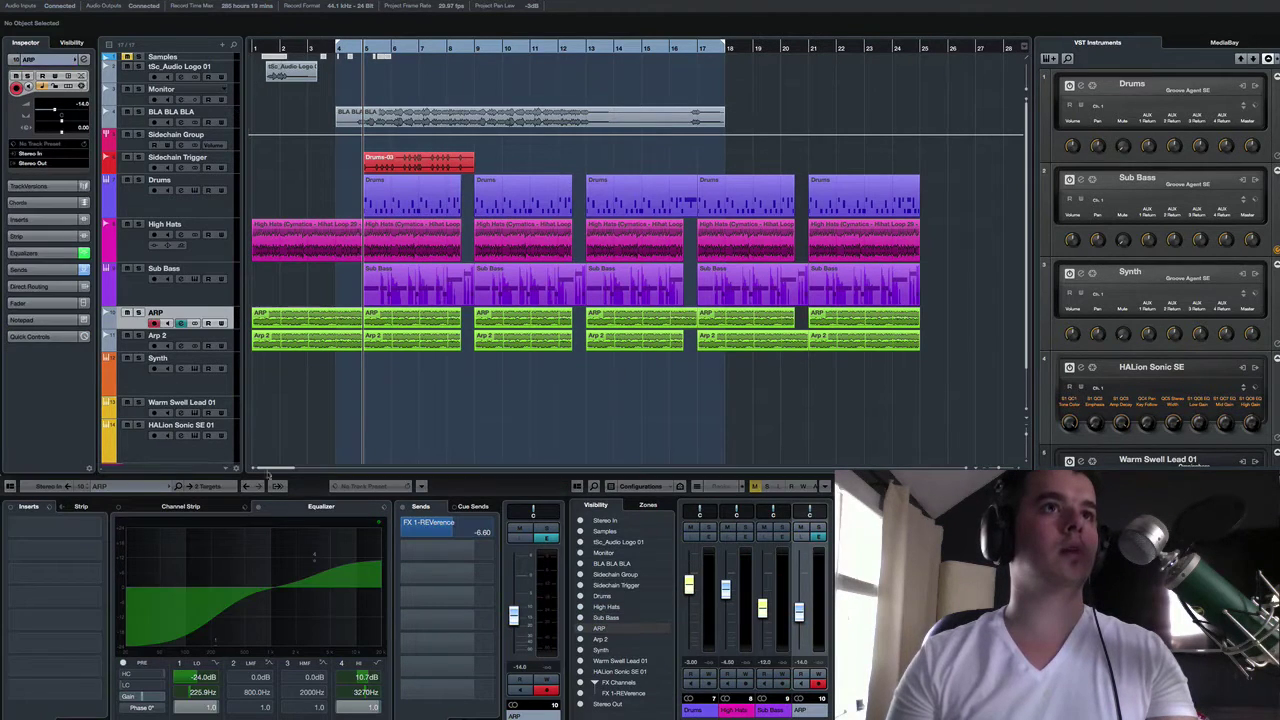
left_click(217, 487)
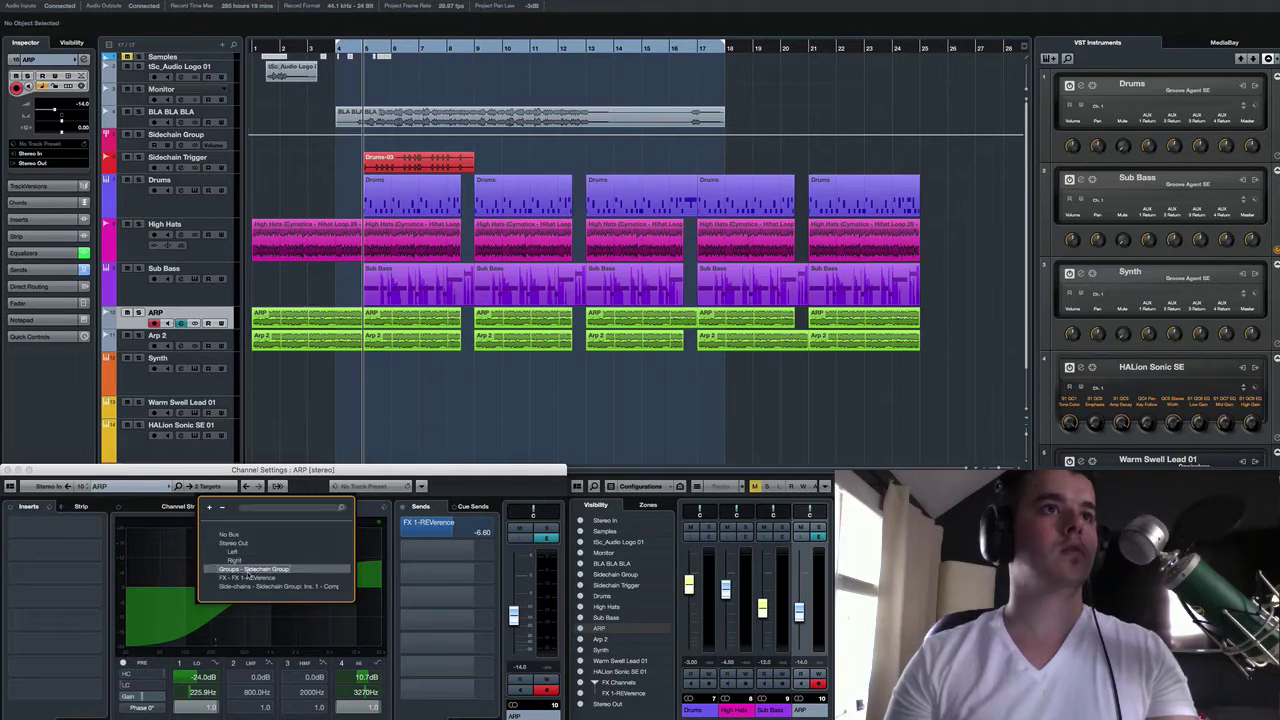
left_click(250, 569)
left_click(233, 343)
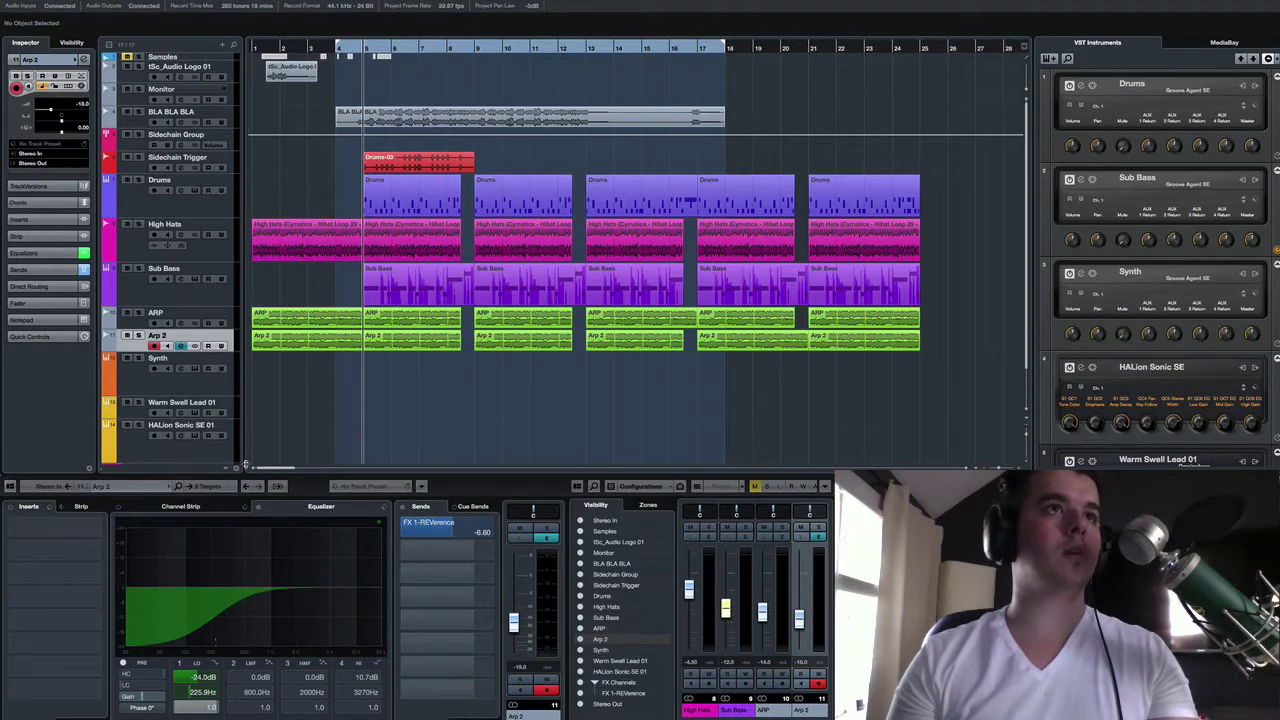
left_click(216, 487)
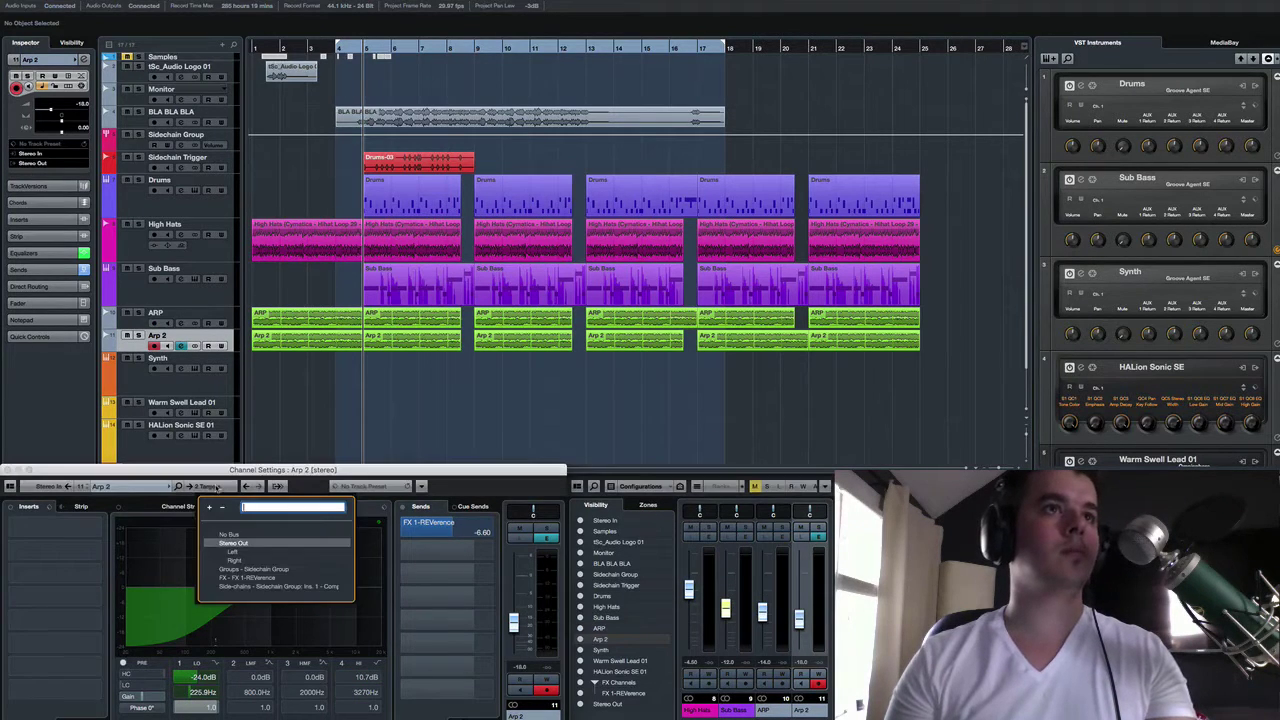
left_click(247, 569)
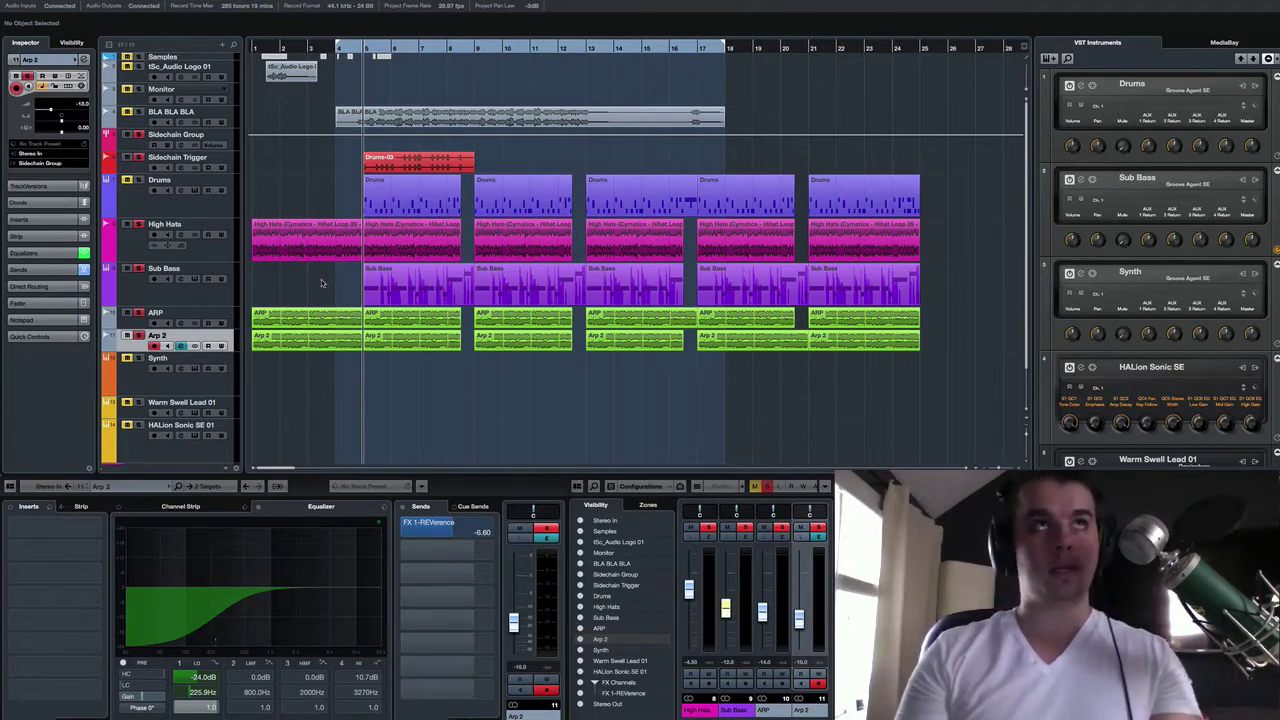
Audition the sidechained tracks soloed and in the full mix, checking the Sidechain Group's compressor settings in between
key("space")
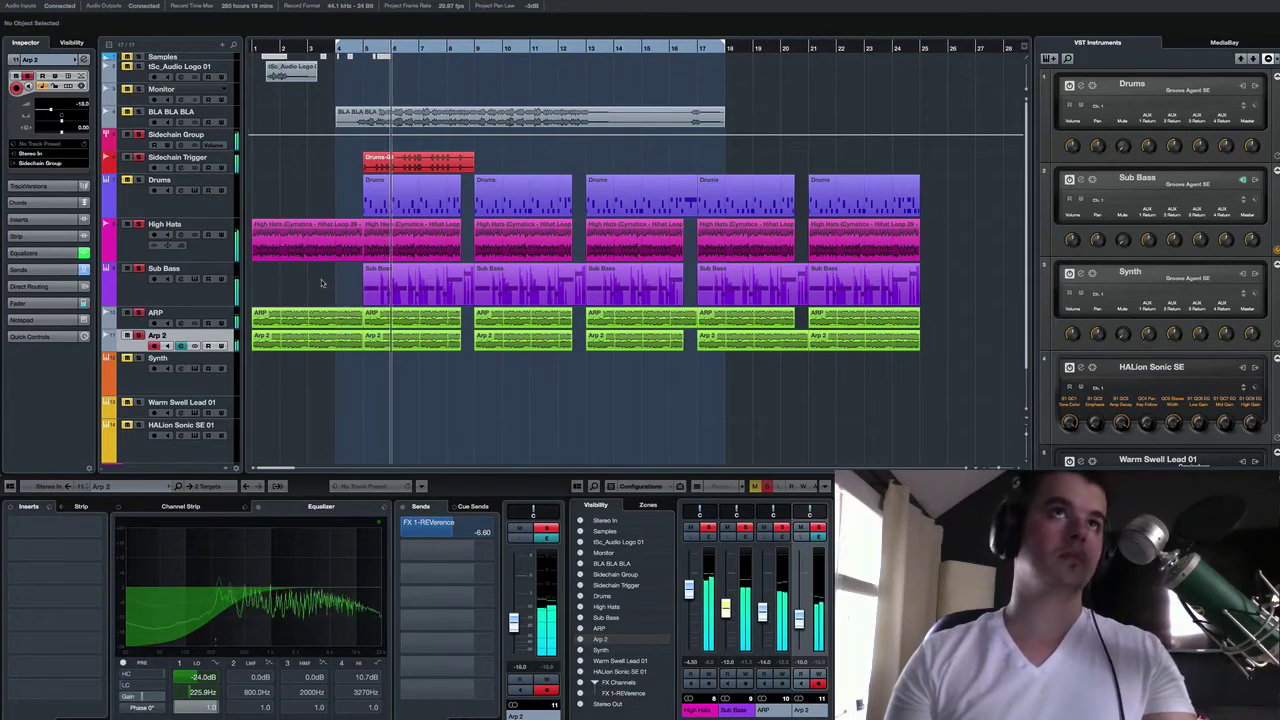
key("space")
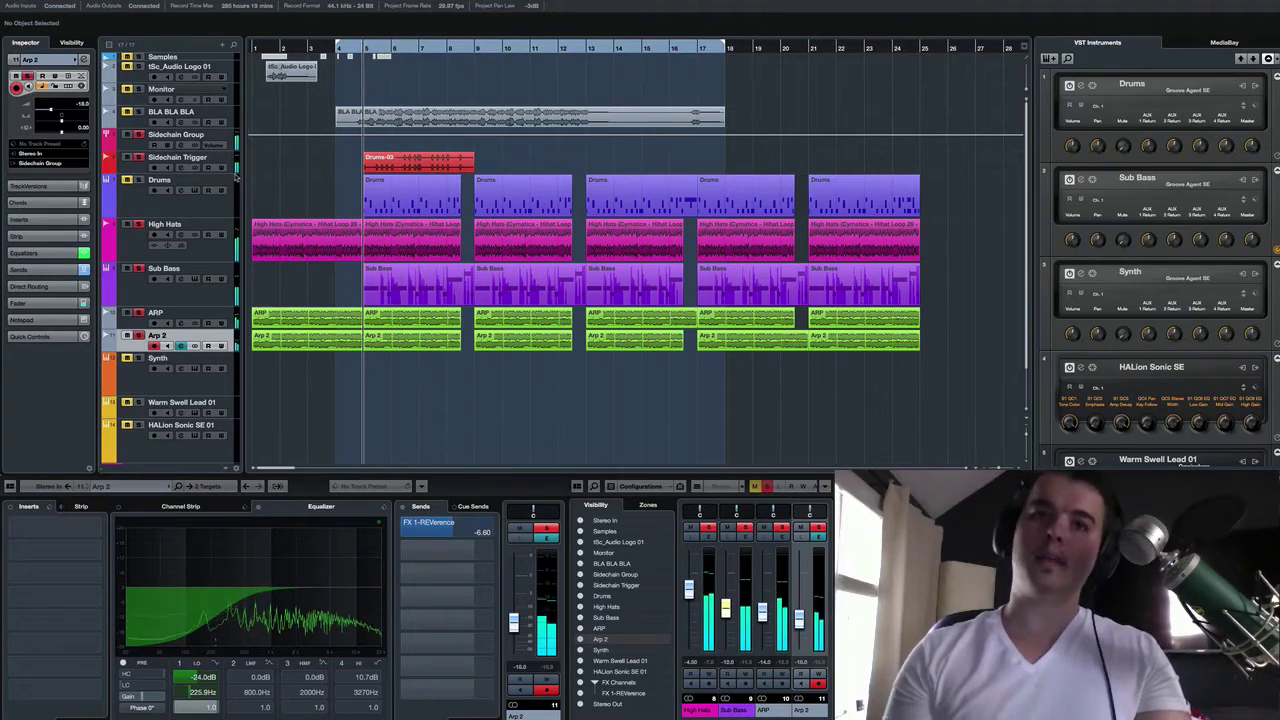
left_click(123, 145)
left_click(36, 106)
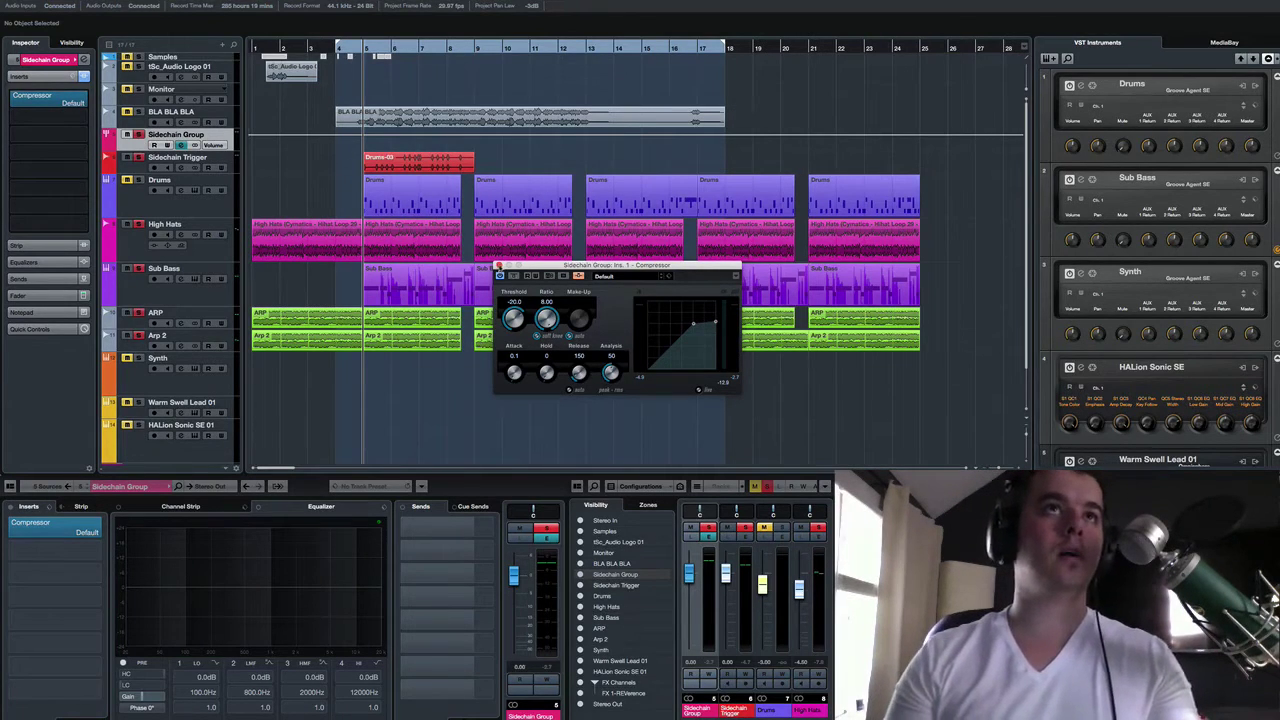
left_click(499, 265)
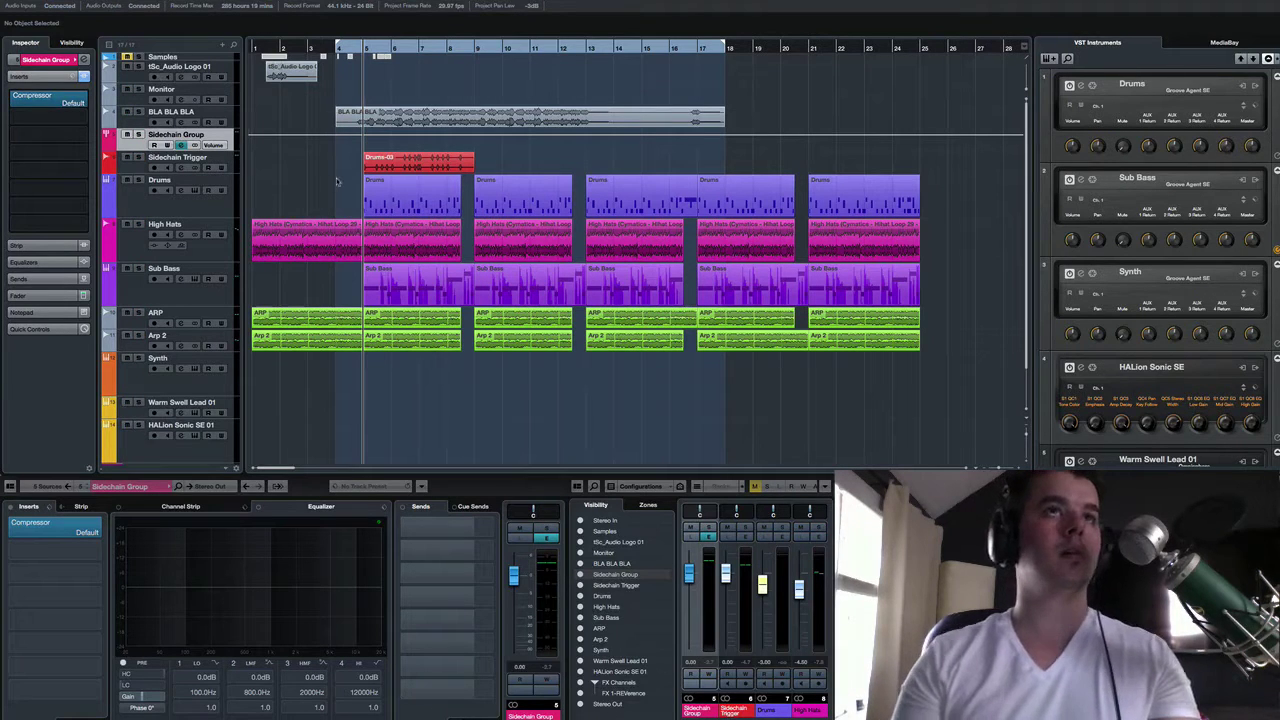
key("space")
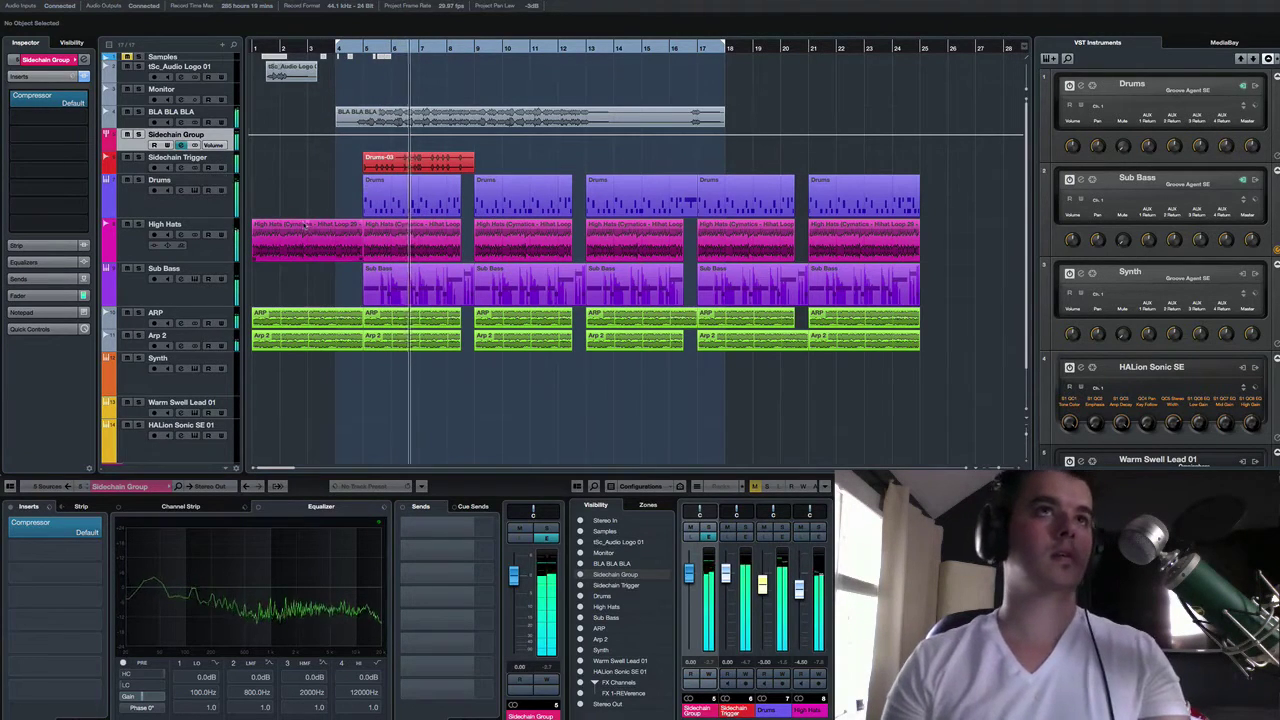
key("space")
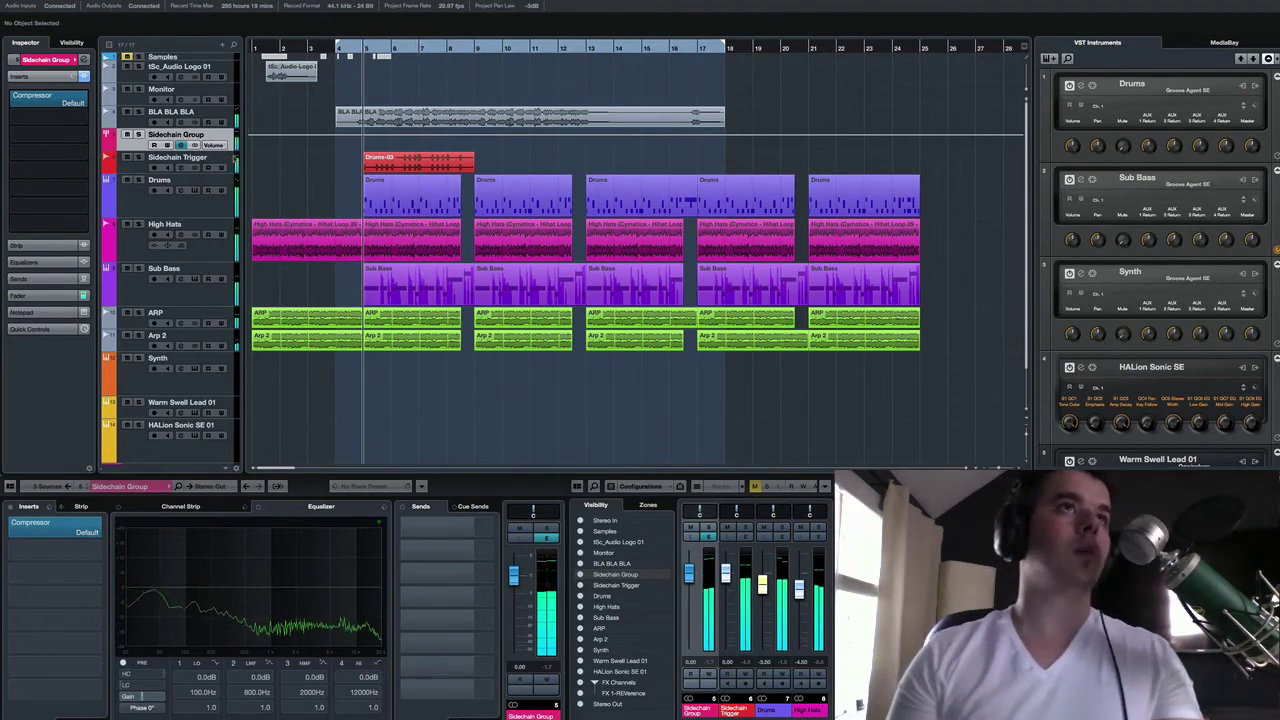
Set the Sidechain Group compressor's threshold to -15, make-up to 6.8 and release to 71 while listening, and stop playback
left_click(50, 100)
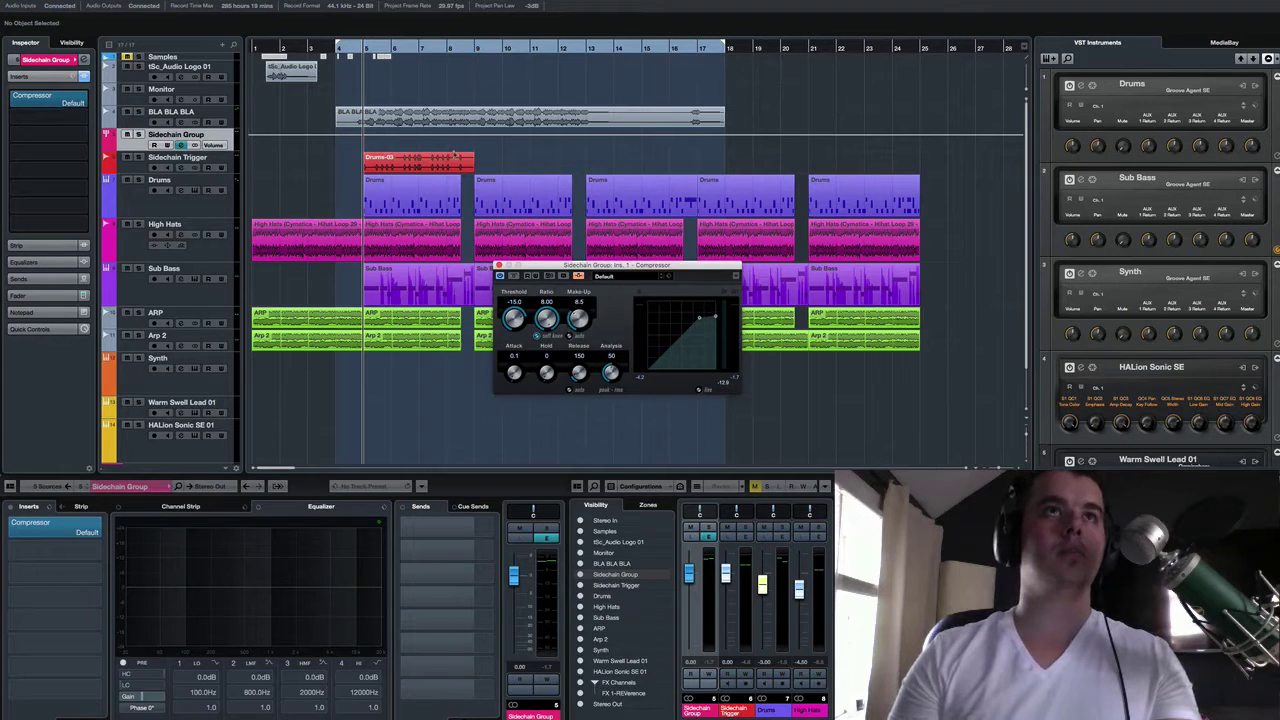
key("space")
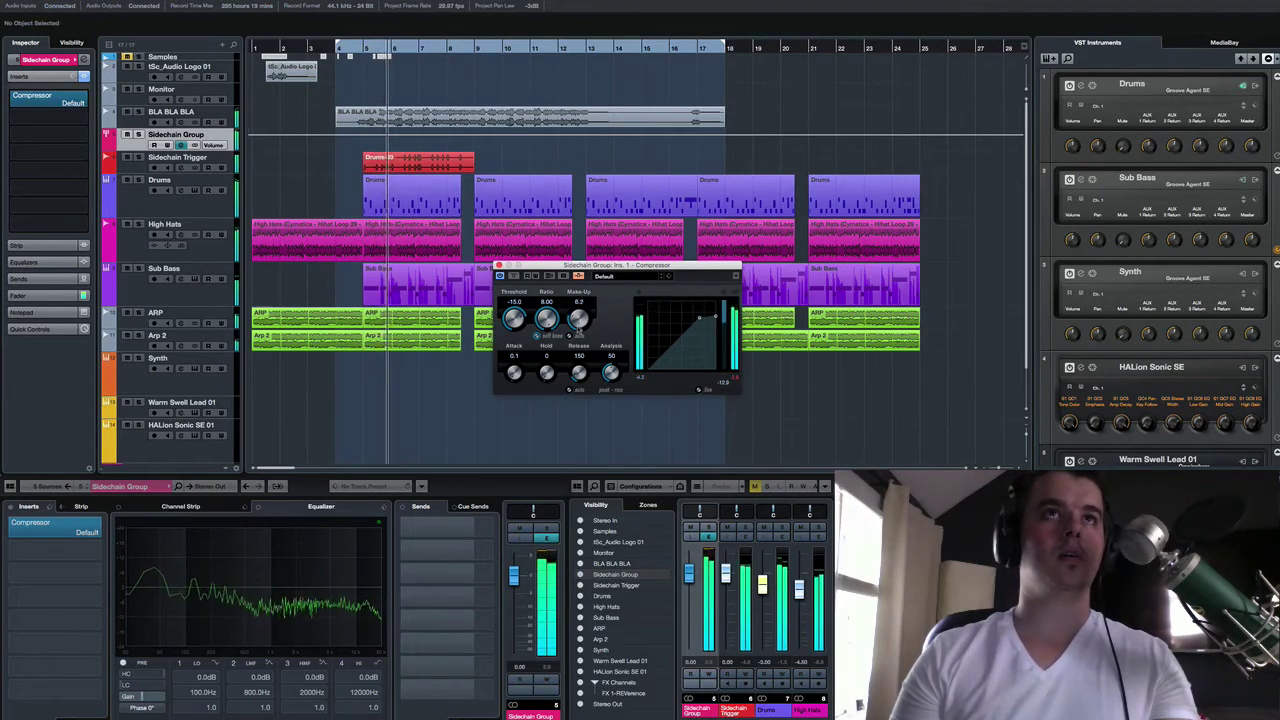
left_click_drag(578, 318, 578, 326)
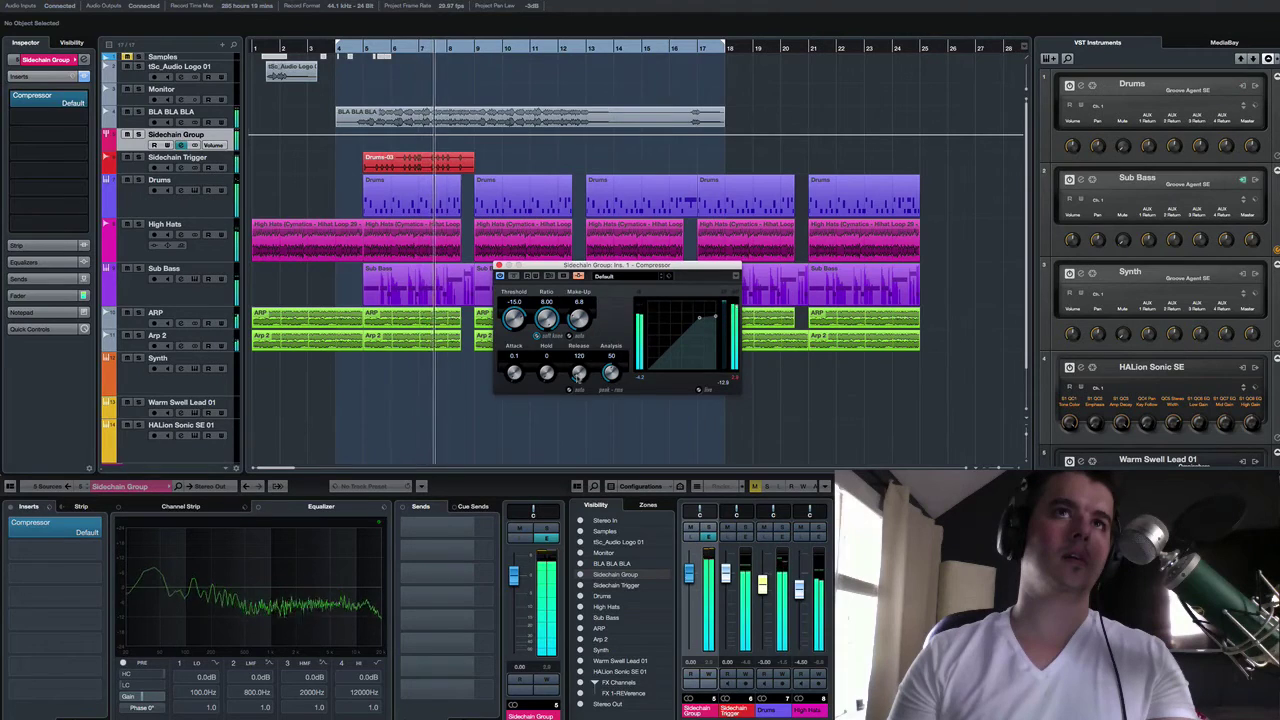
left_click_drag(578, 372, 576, 385)
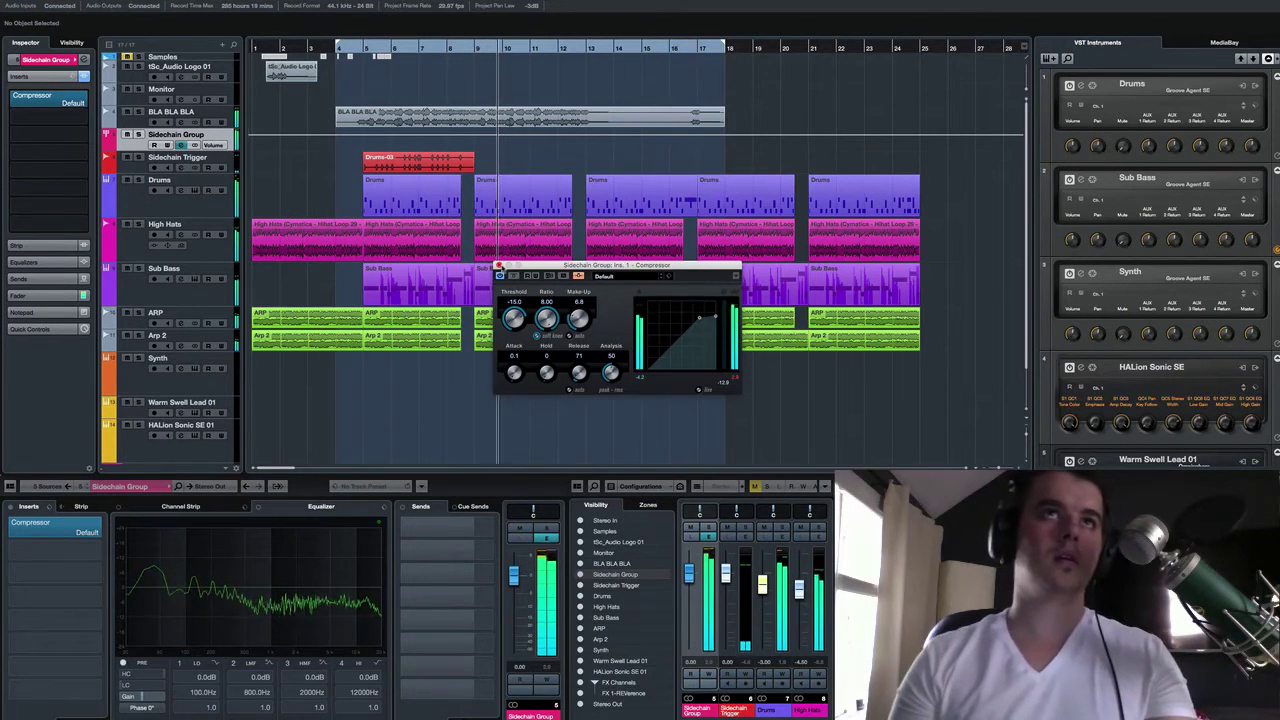
left_click(499, 265)
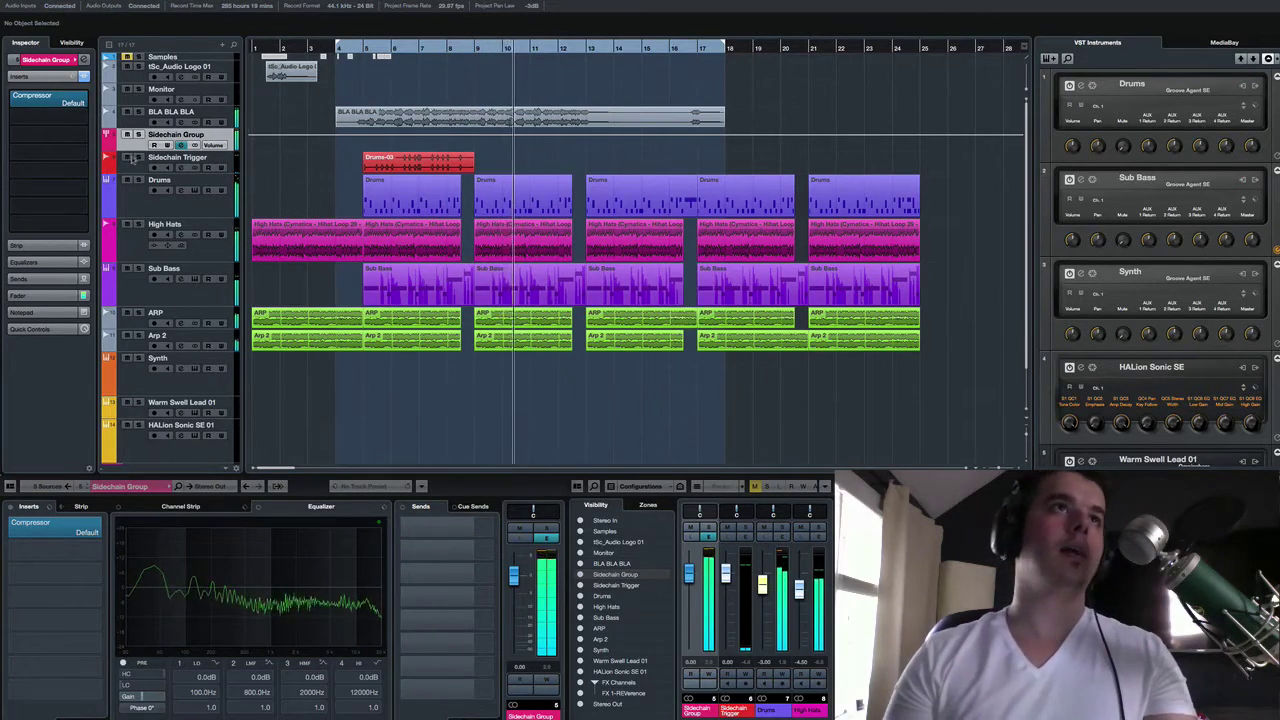
key("space")
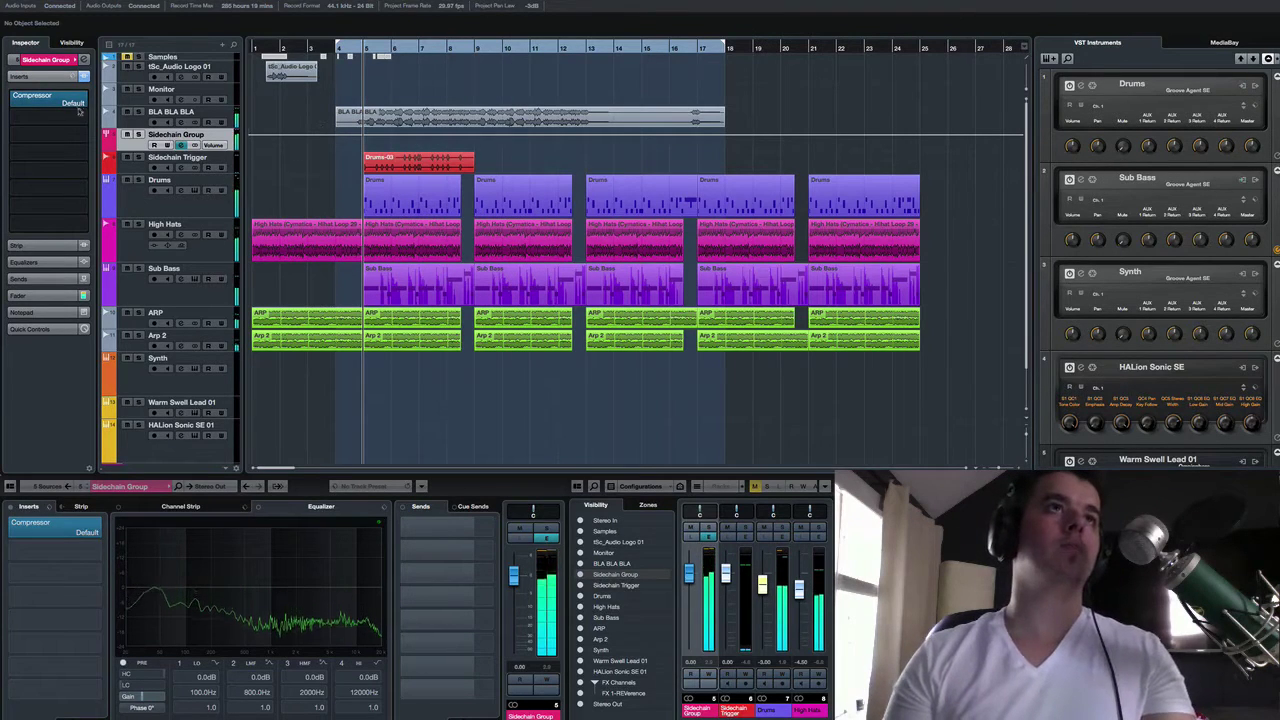
Bypass and re-enable the Sidechain Group's compressor during playback to compare the mix with and without sidechaining
left_click(9, 98)
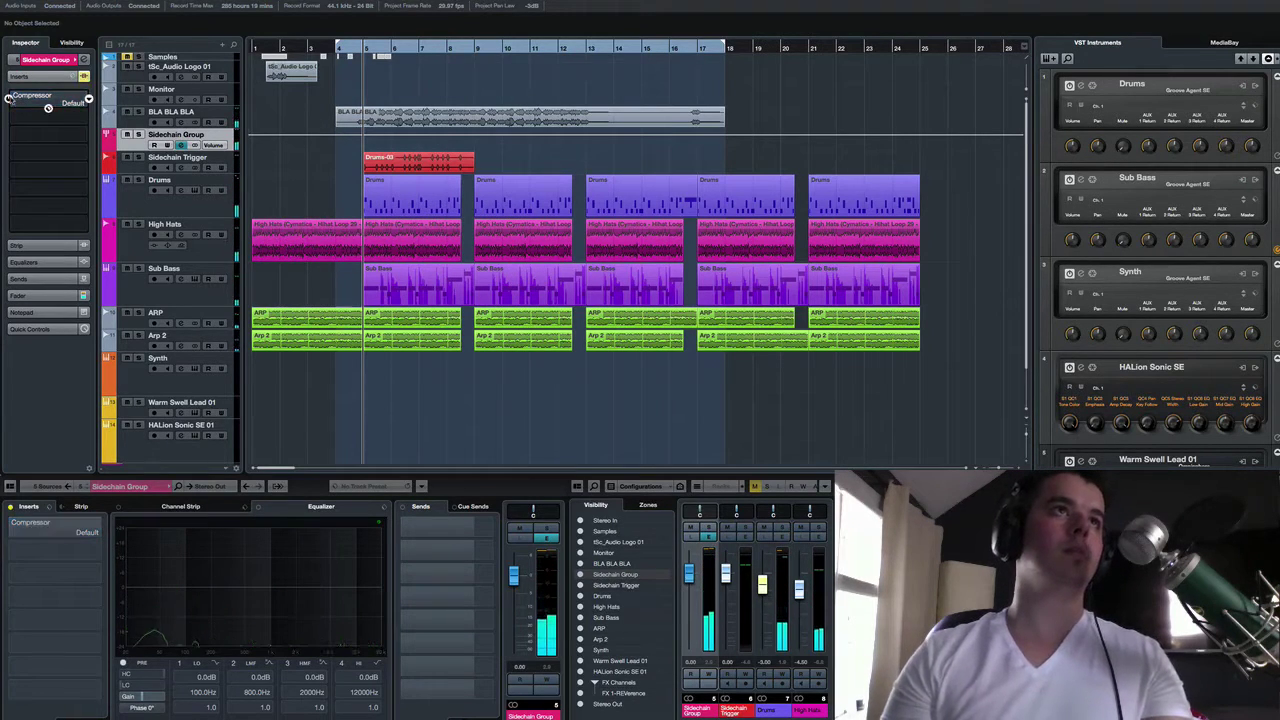
left_click(410, 195)
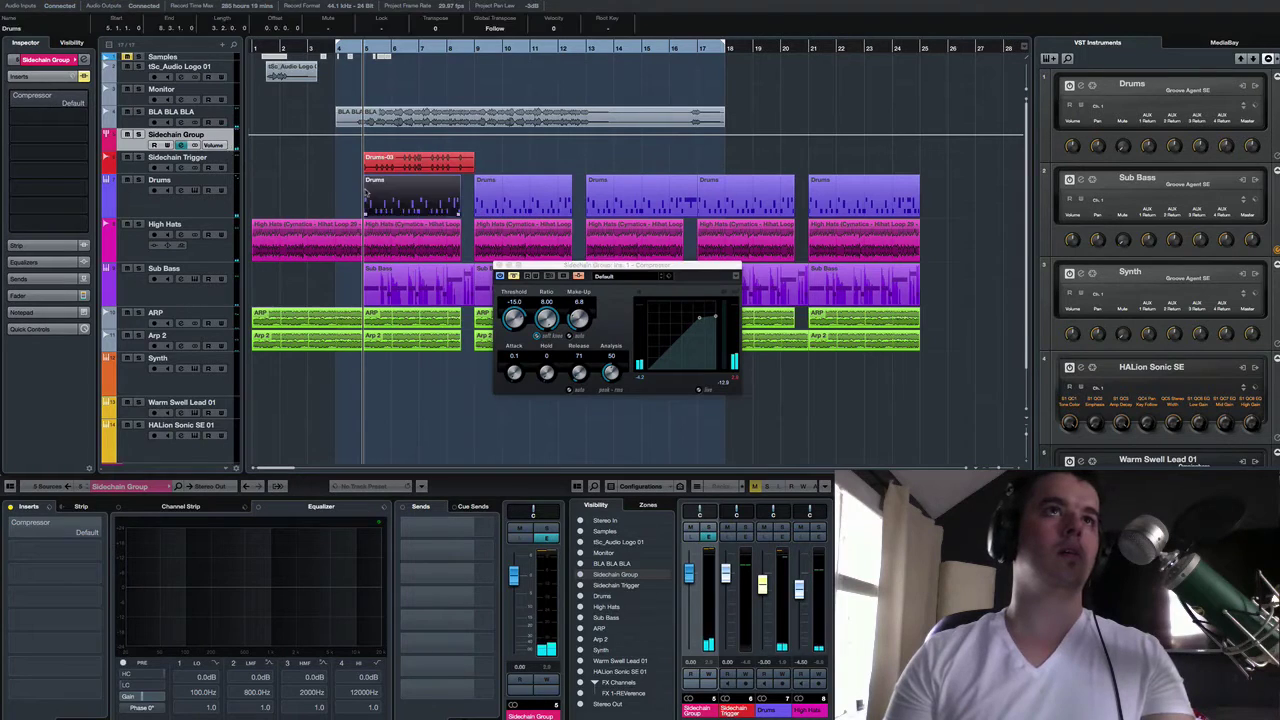
left_click(325, 187)
key("space")
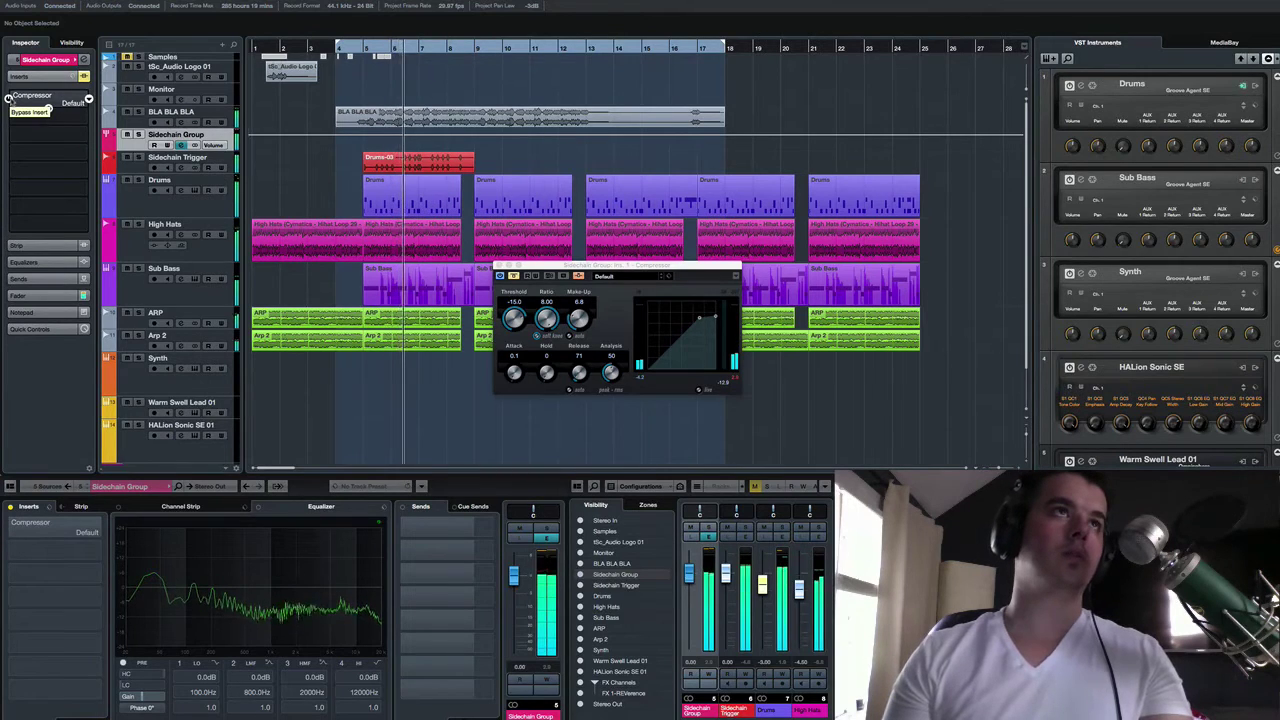
left_click(8, 98)
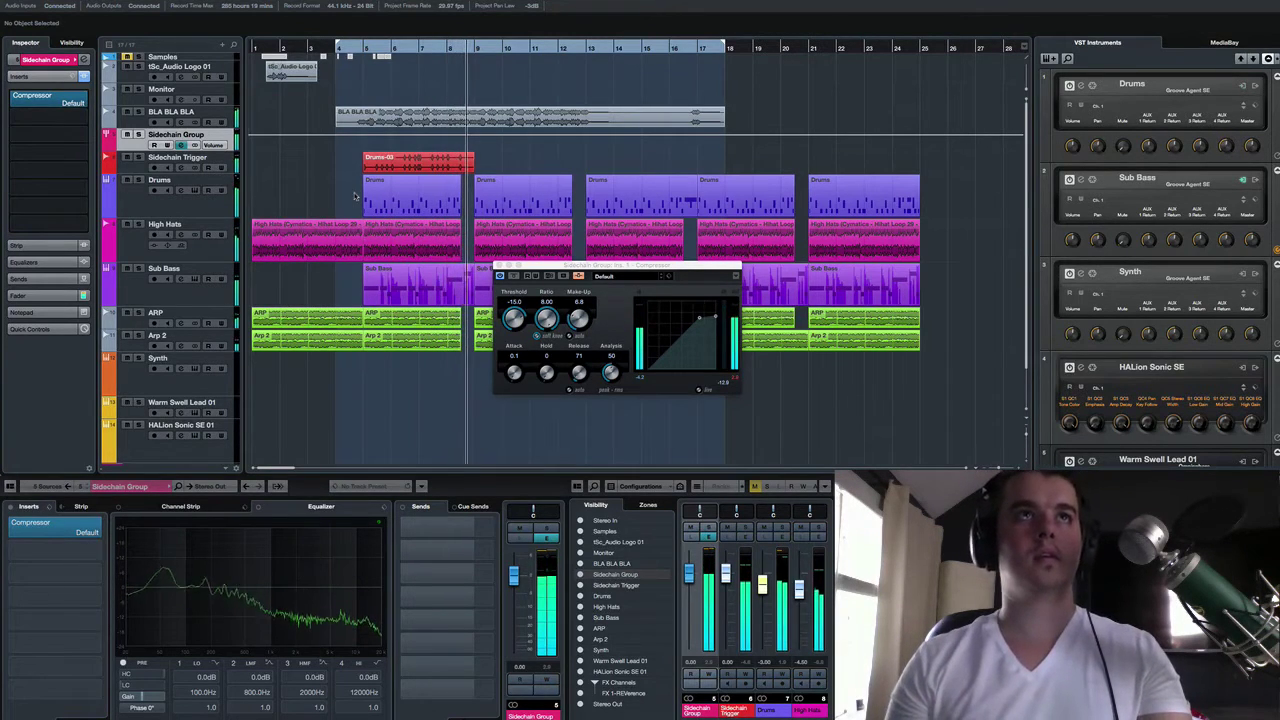
key("space")
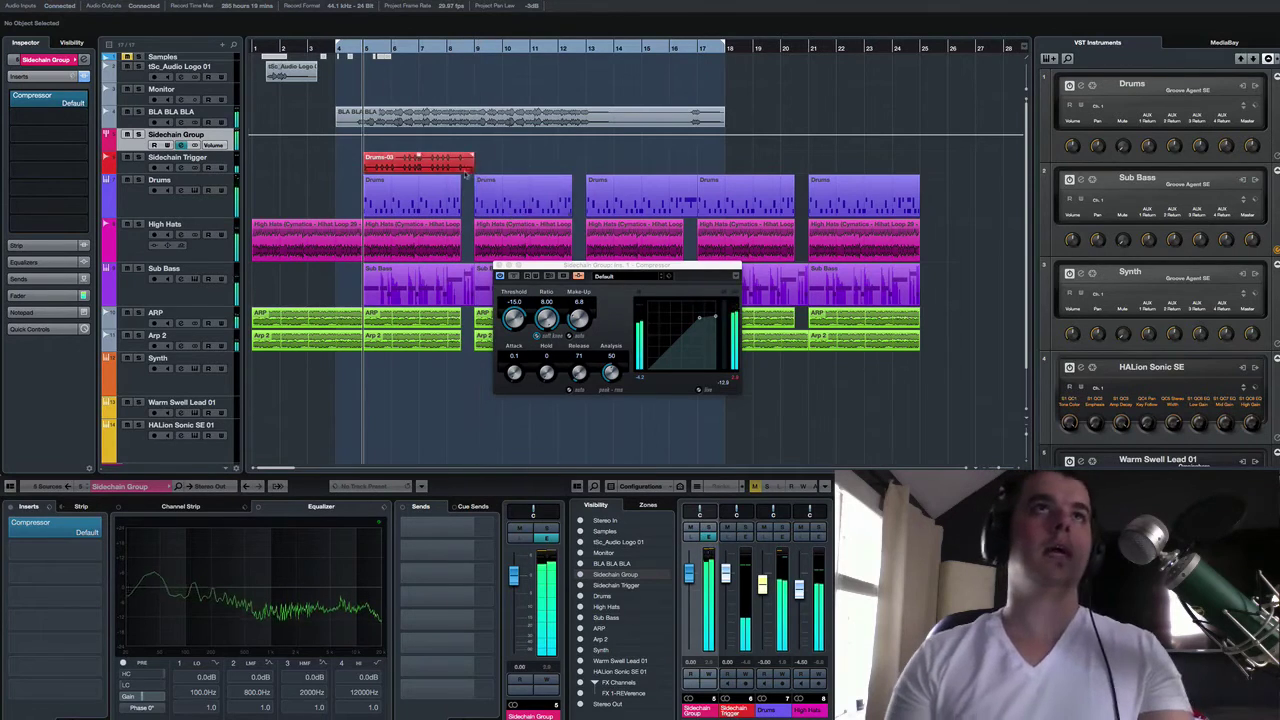
Close the compressor window and repeat the Drums-03 event along the Sidechain Trigger track after its first occurrence
left_click(446, 163)
left_click(498, 265)
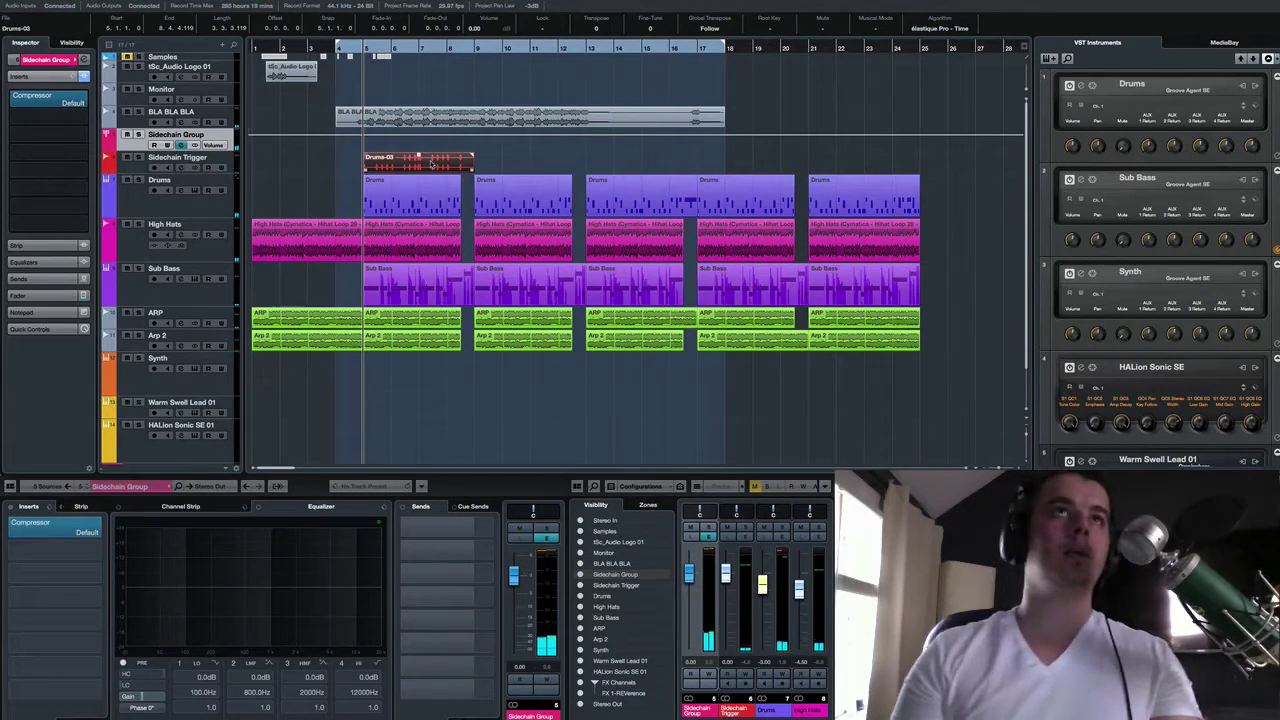
left_click_drag(418, 160, 498, 175)
key("ctrl+d")
key("ctrl+d")
key("ctrl+d")
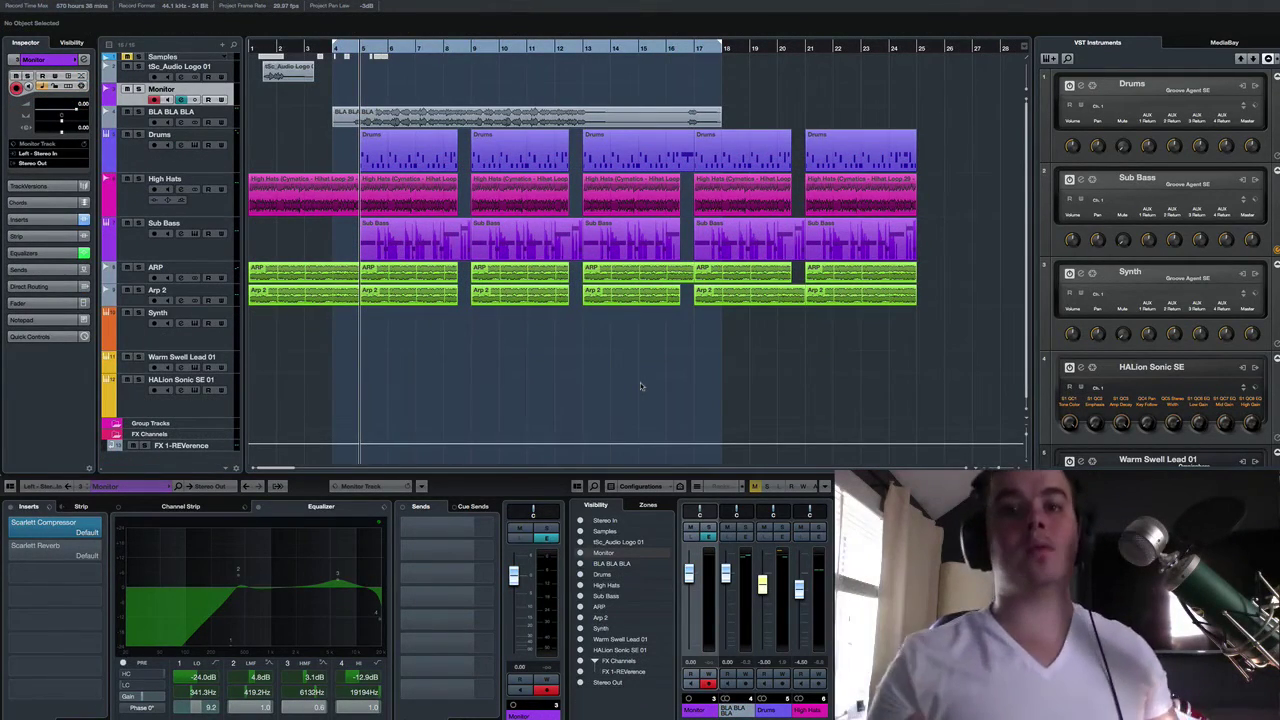
Add a stereo group channel named Sidechain Group and move it directly below the Monitor track
right_click(232, 114)
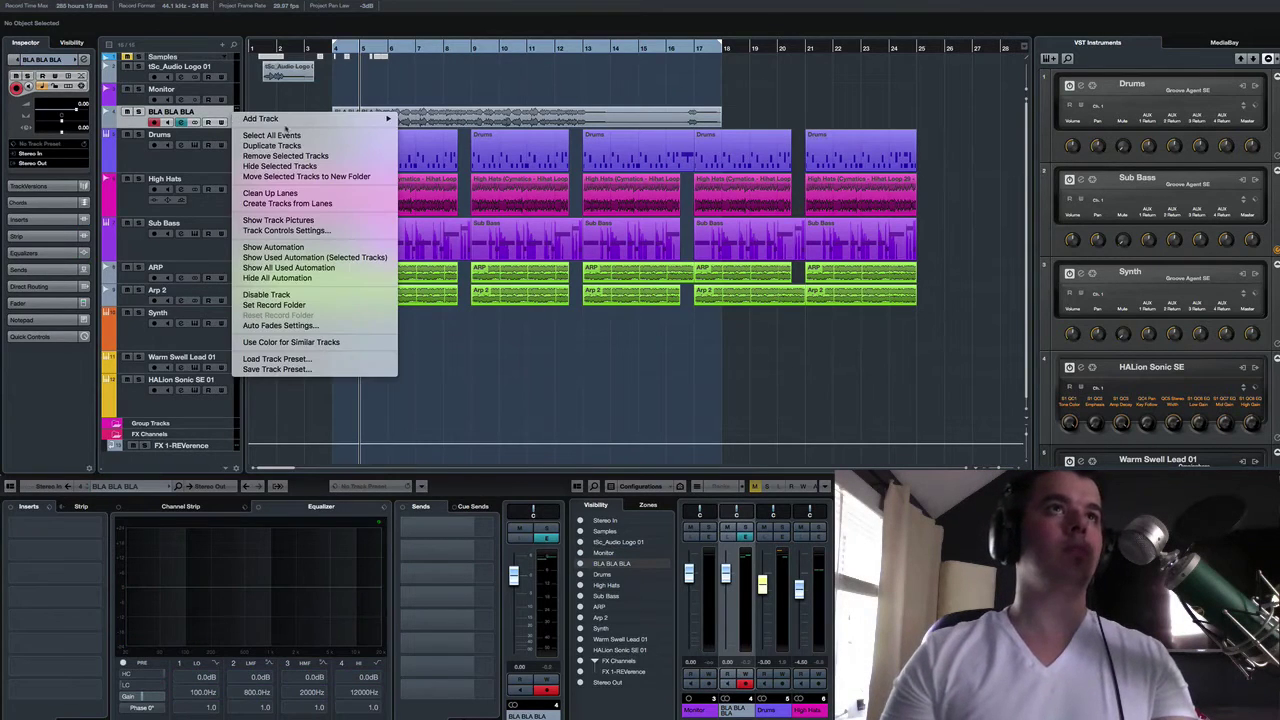
mouse_move(292, 121)
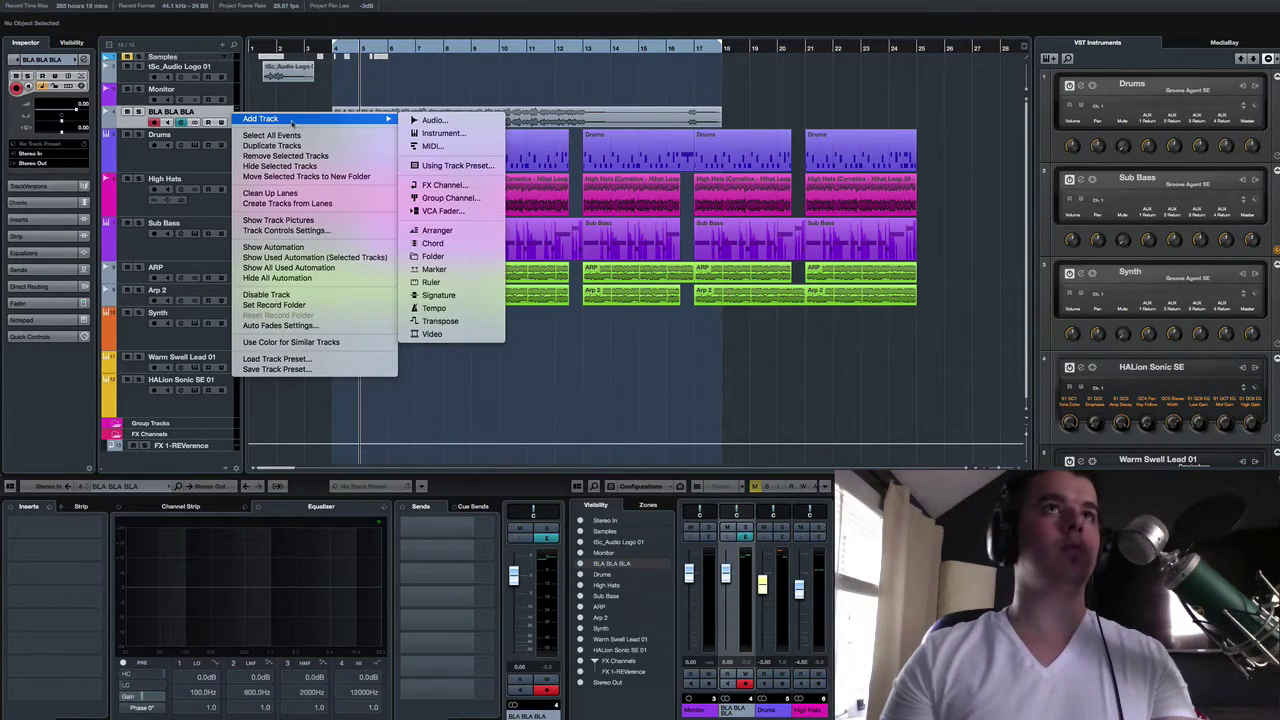
left_click(450, 198)
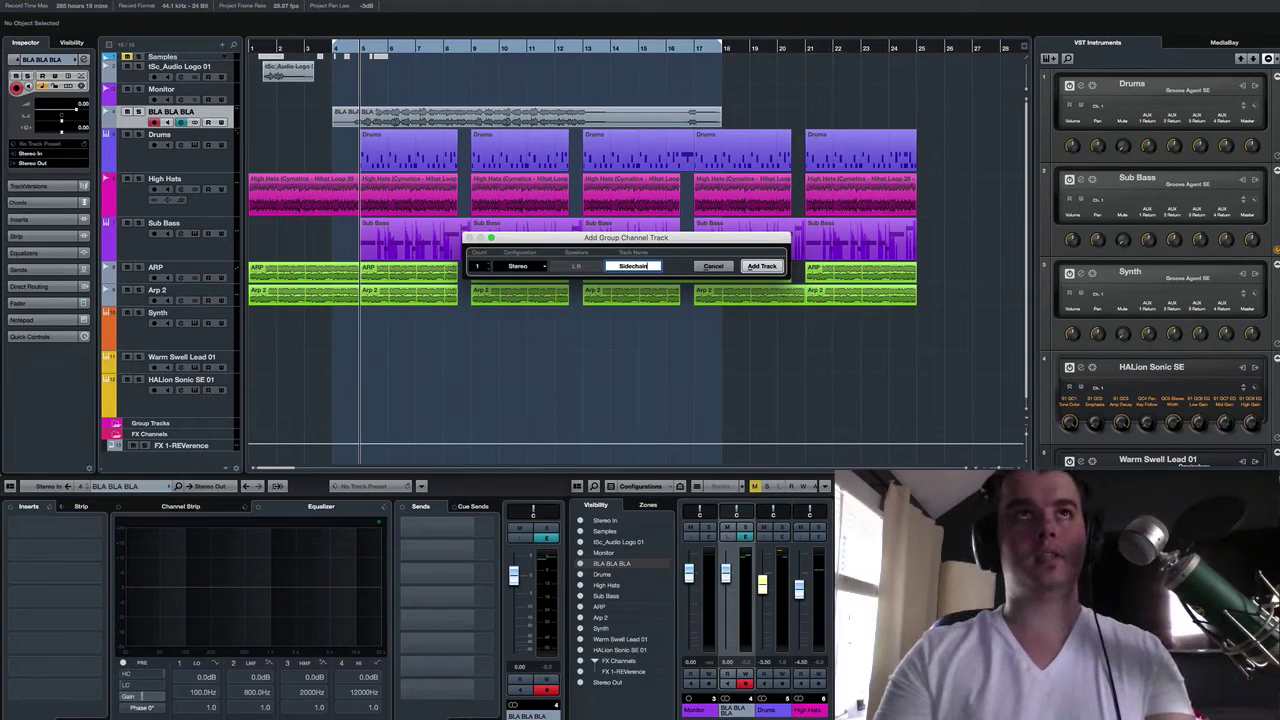
type("Sidechain Group")
key("Return")
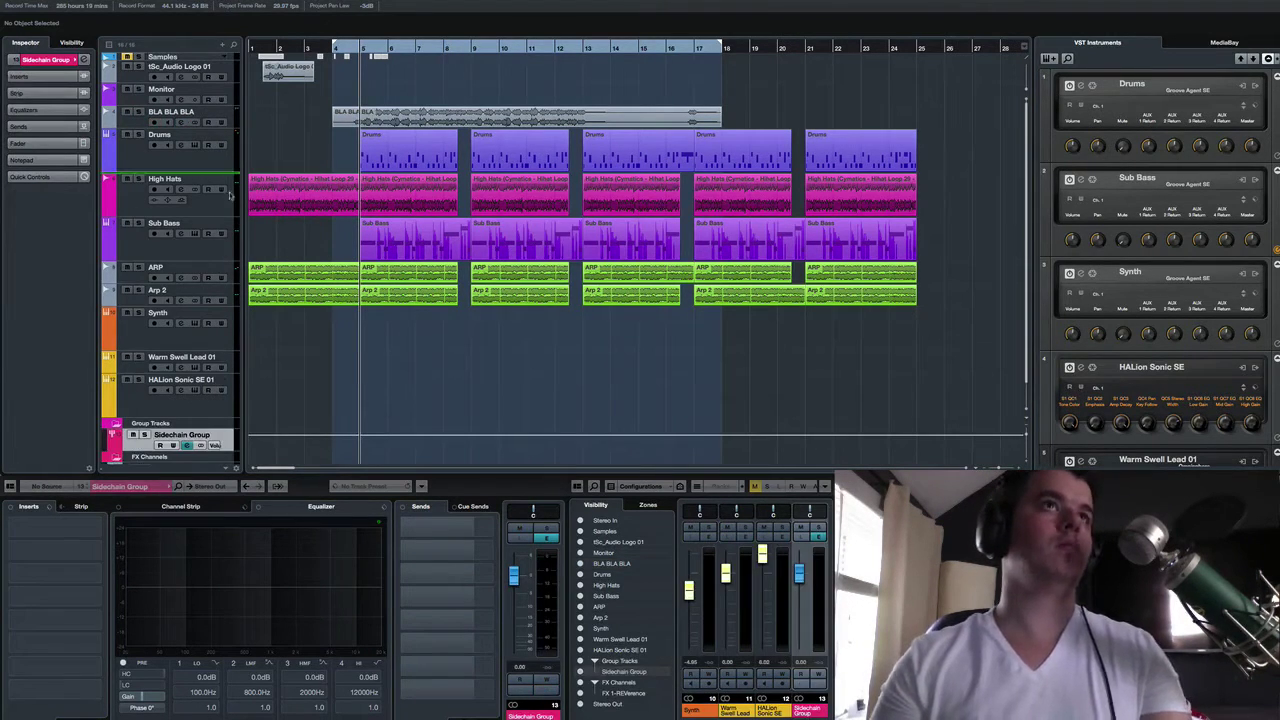
left_click_drag(229, 196, 243, 117)
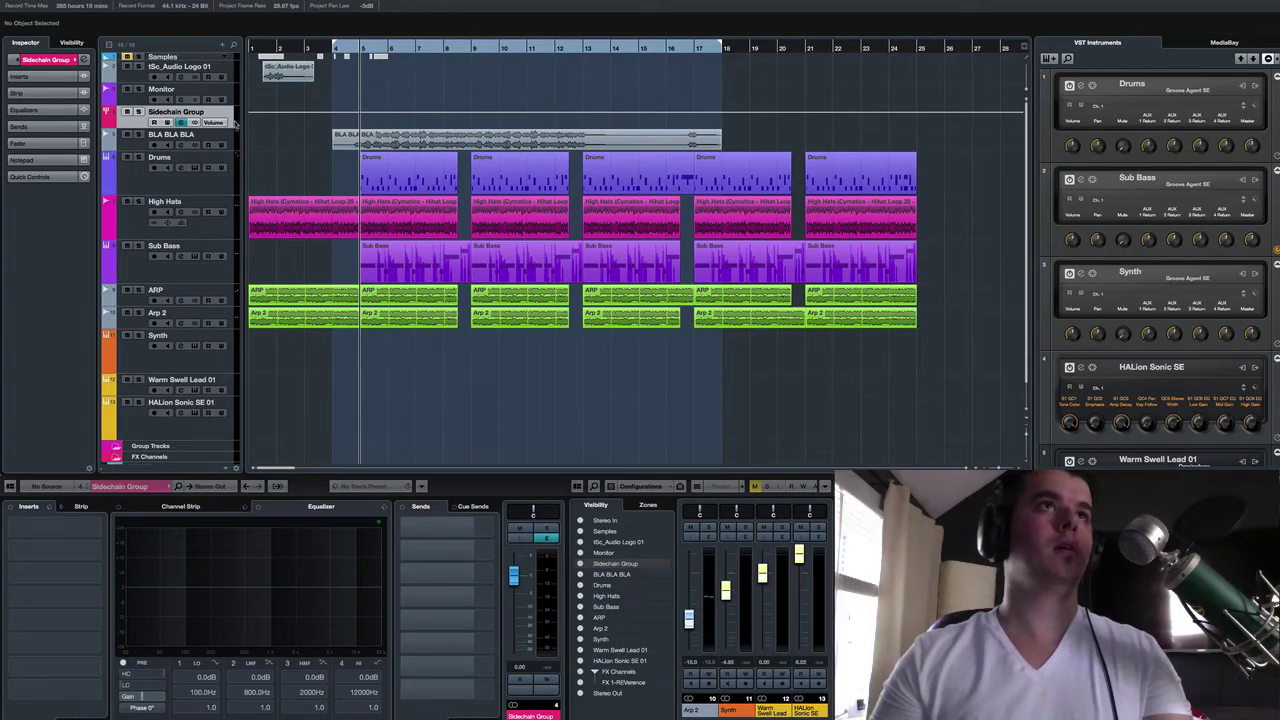
Add a MIDI track named Sidechain Trigger below the Sidechain Group track
right_click(236, 121)
mouse_move(266, 128)
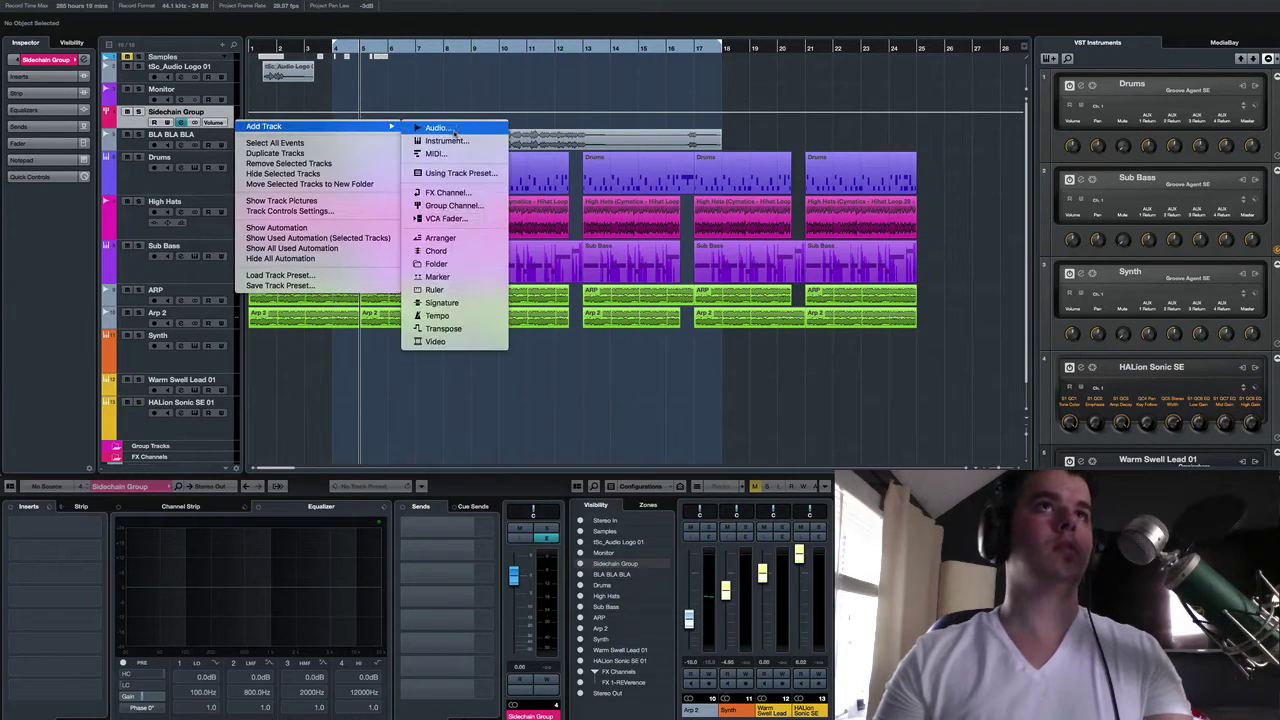
left_click(438, 153)
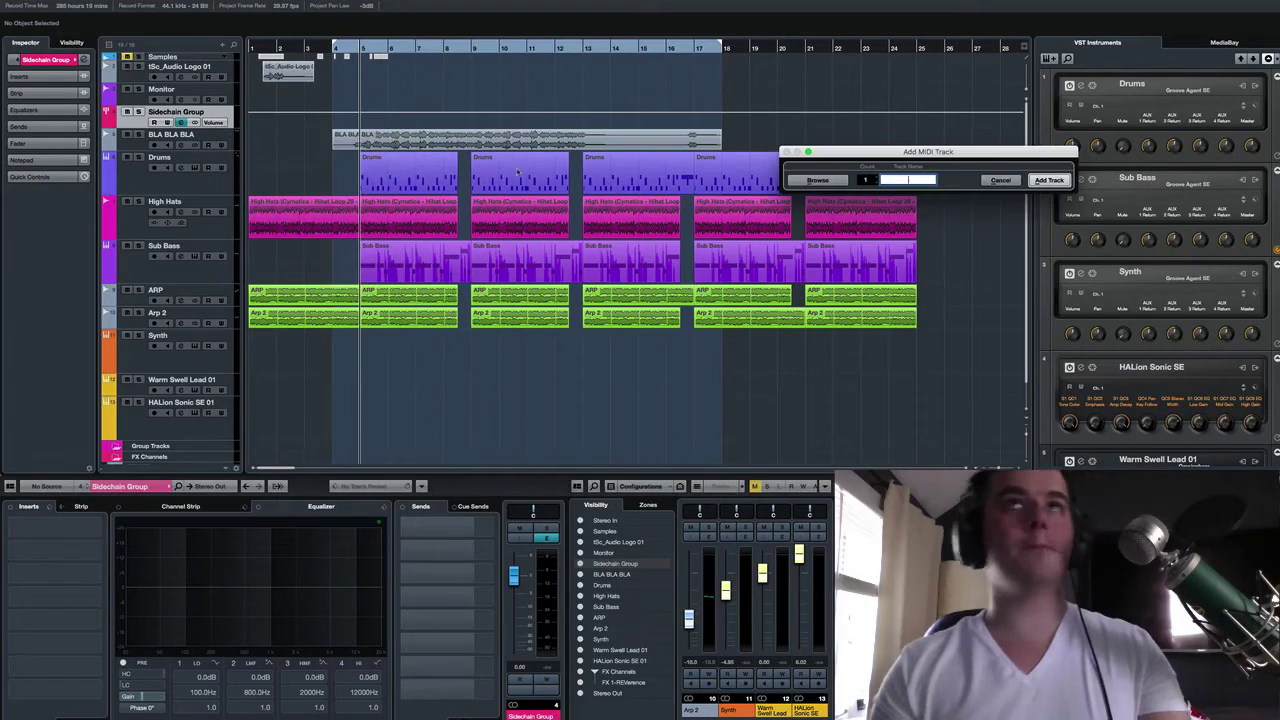
type("Sidechain Trigg")
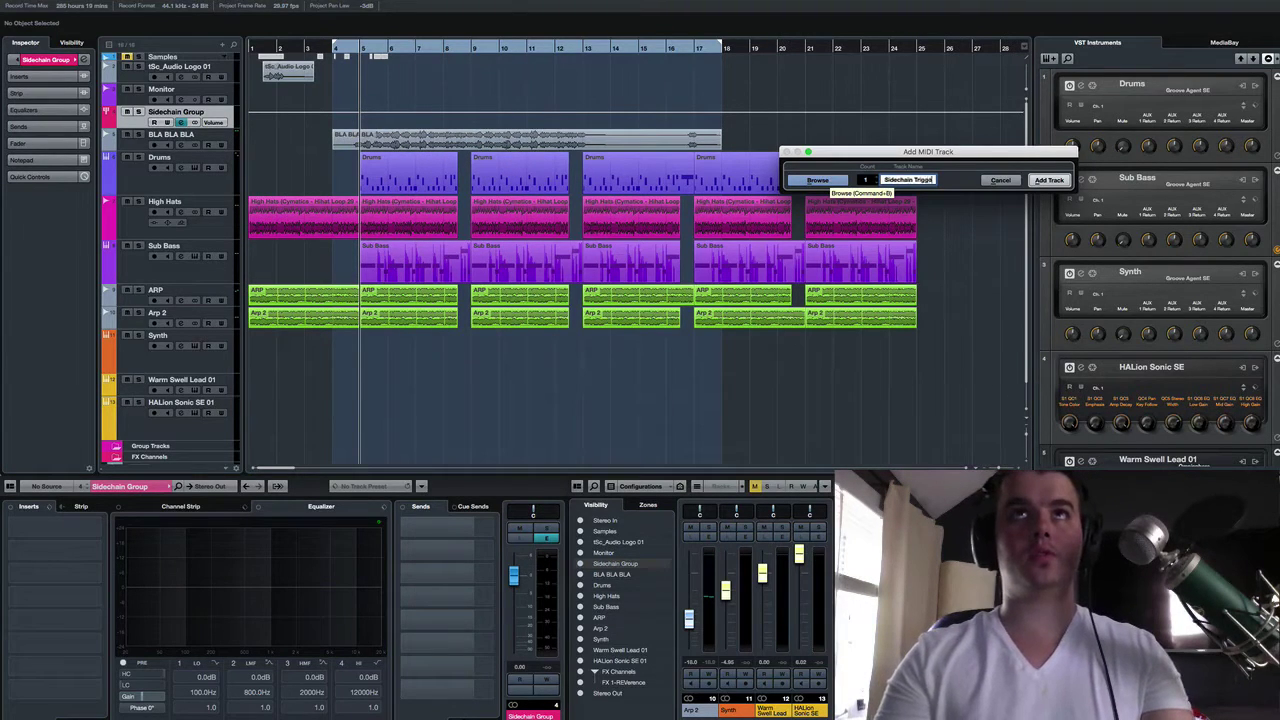
key("Return")
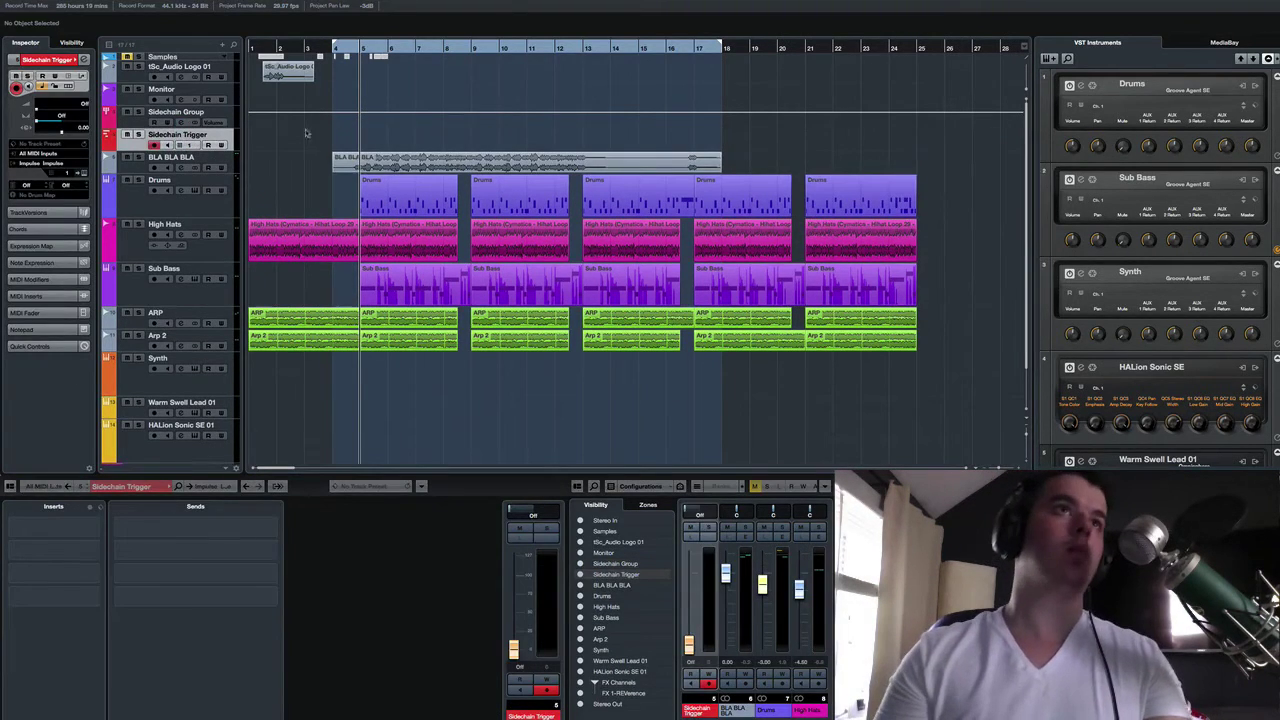
Load LFOTool as the first insert effect on the Sidechain Group channel
left_click(130, 121)
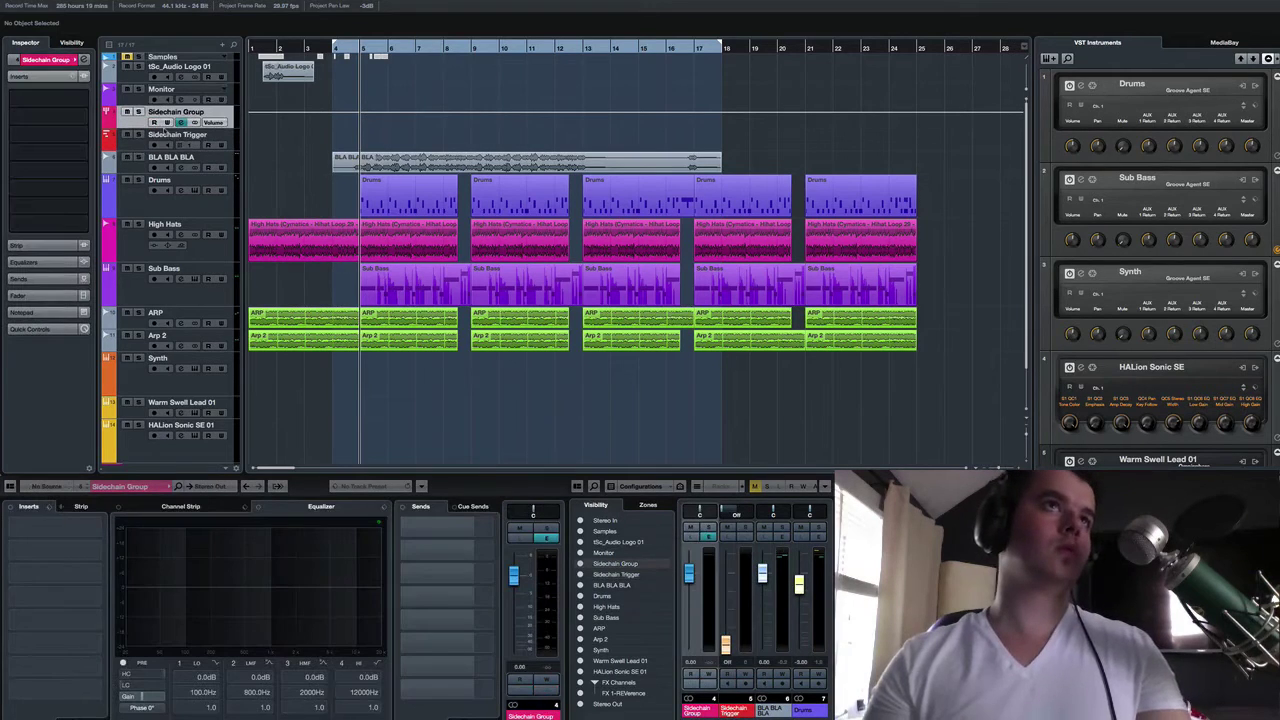
left_click(51, 528)
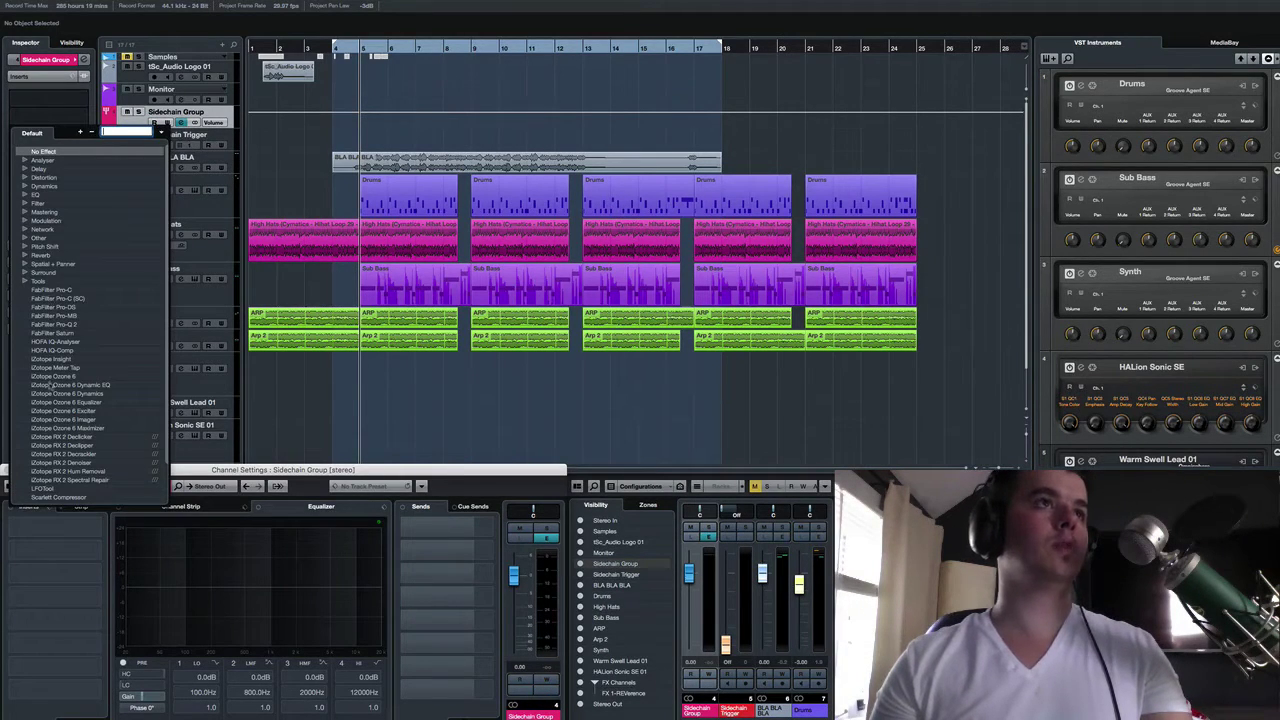
left_click(45, 488)
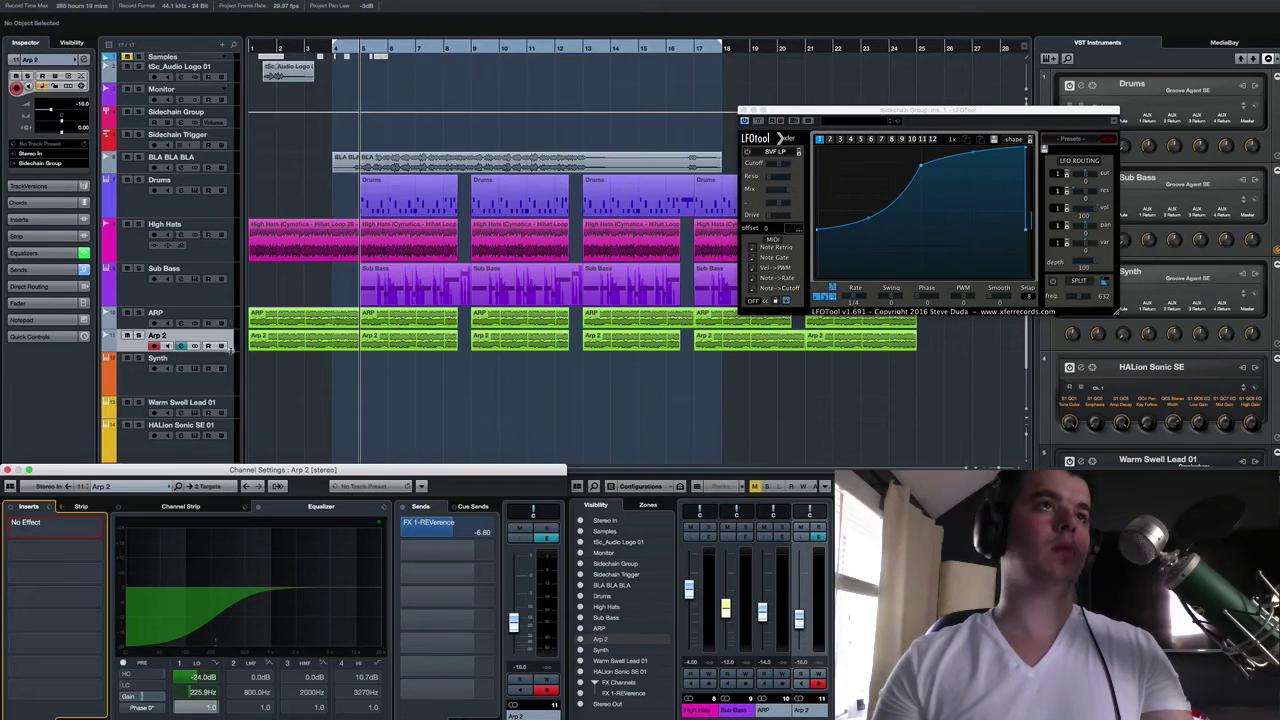
Route the outputs of the ARP, Sub Bass and High Hats tracks to the Sidechain Group
left_click(229, 322)
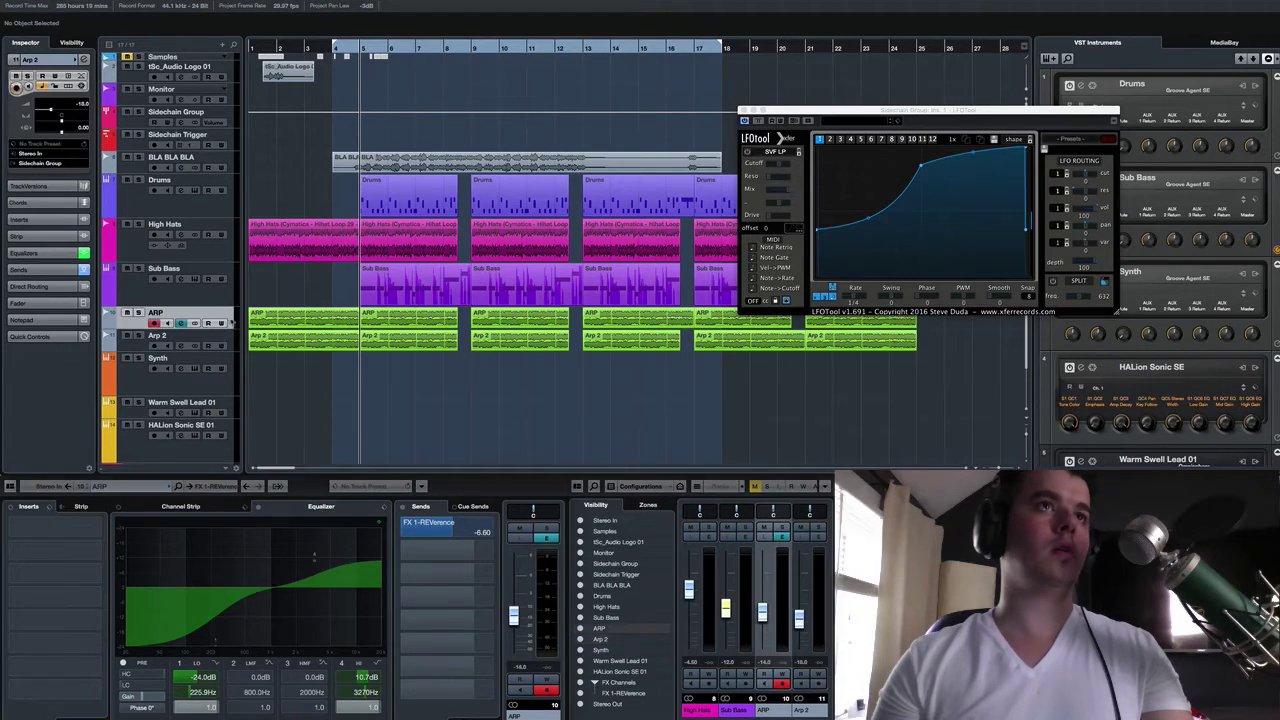
left_click(222, 488)
left_click(257, 570)
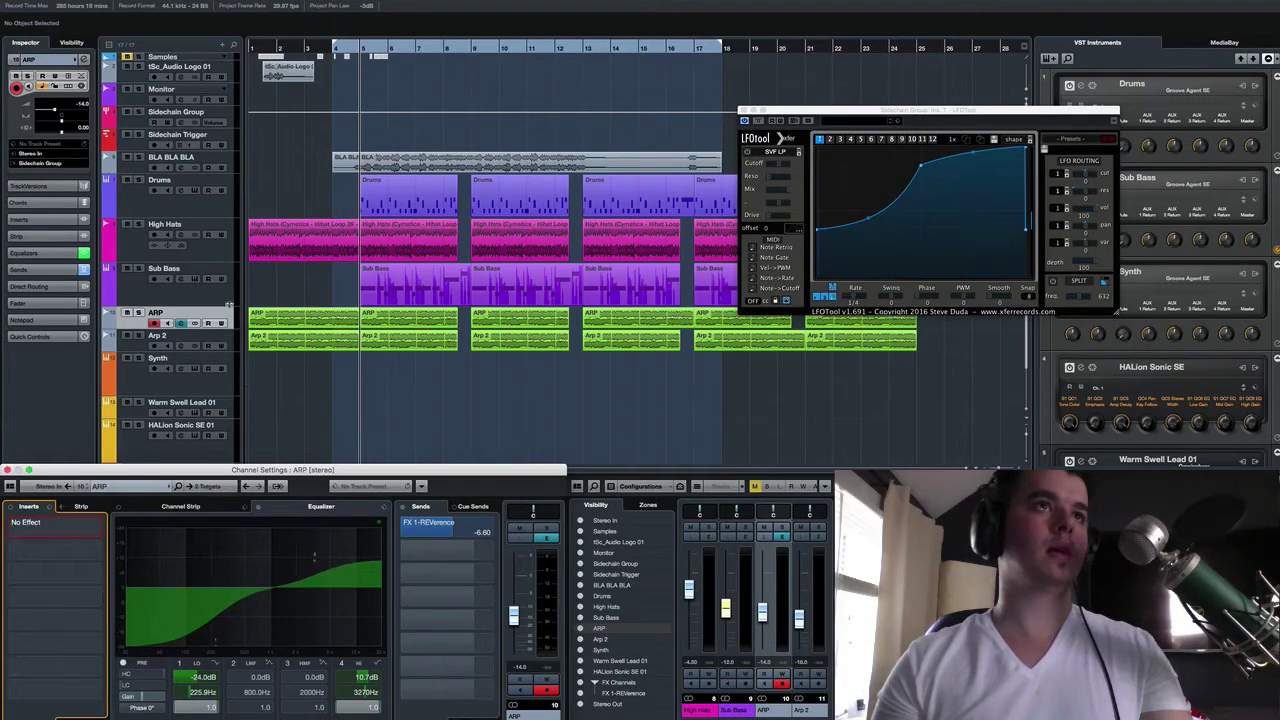
left_click(229, 303)
key("Up")
left_click(221, 486)
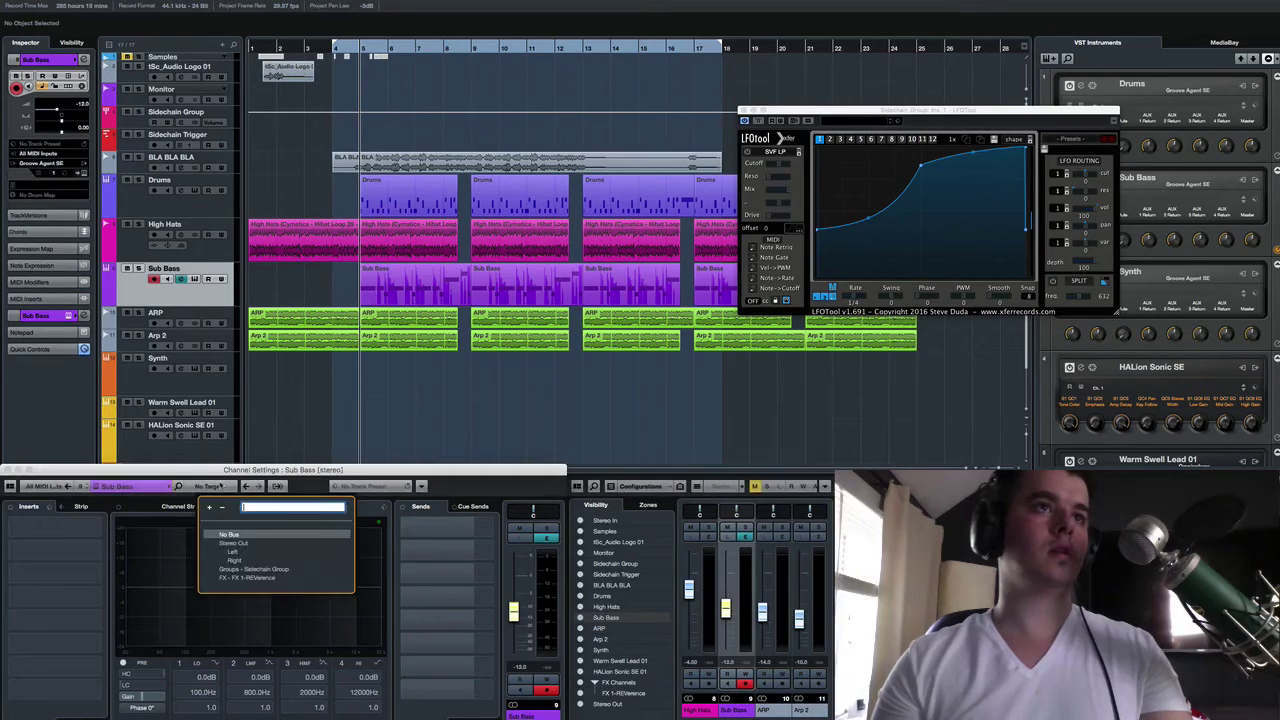
left_click(243, 573)
key("Up")
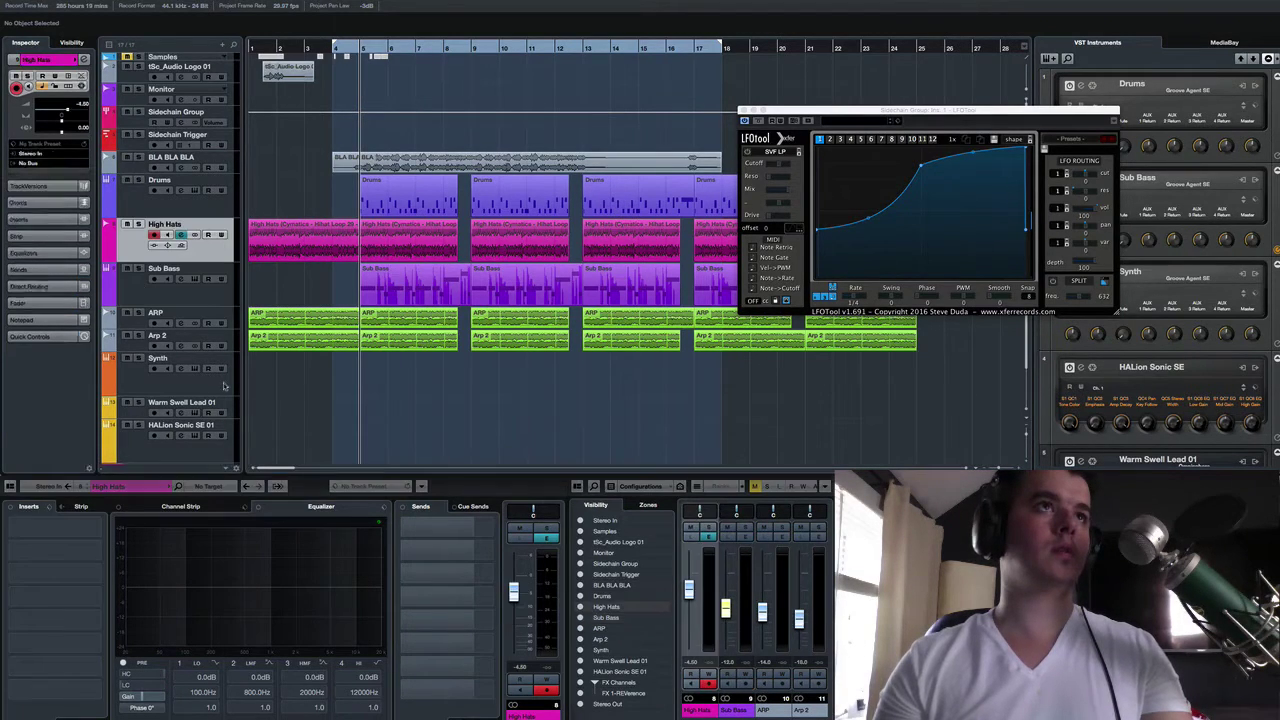
left_click(222, 489)
left_click(241, 576)
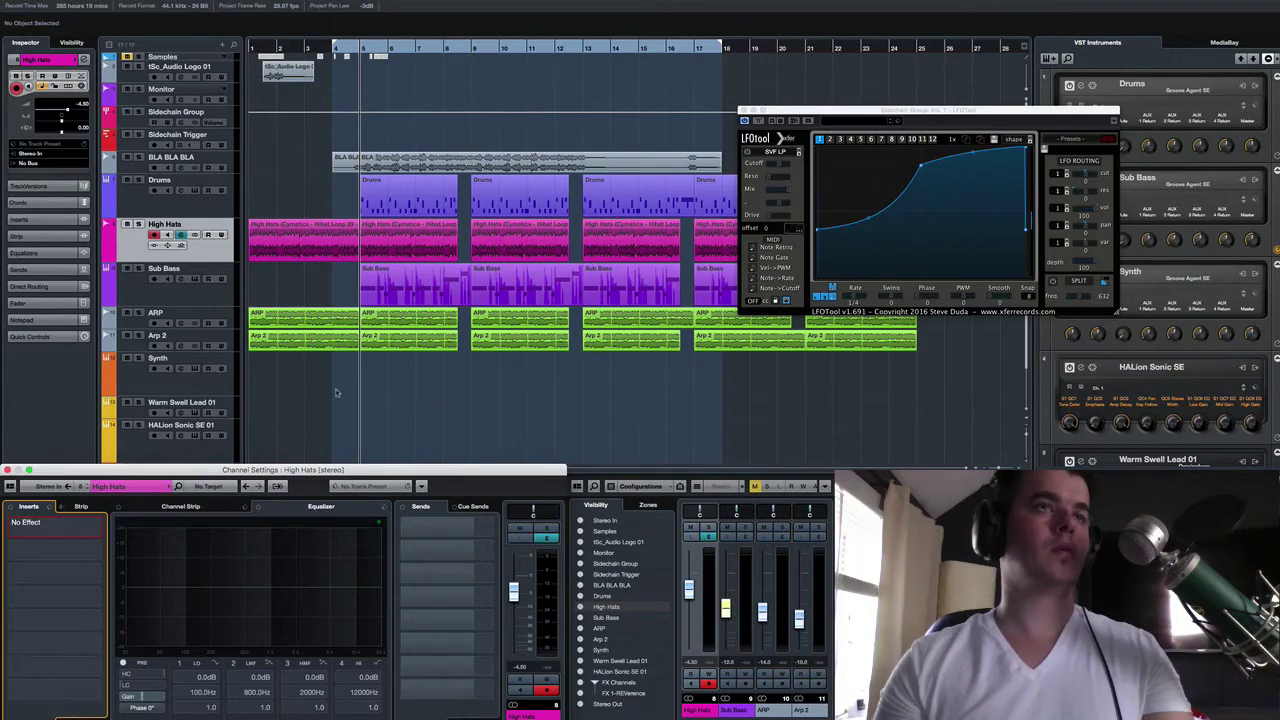
Play back the full mix with LFOTool active, and listen to the Drums track soloed
left_click(356, 141)
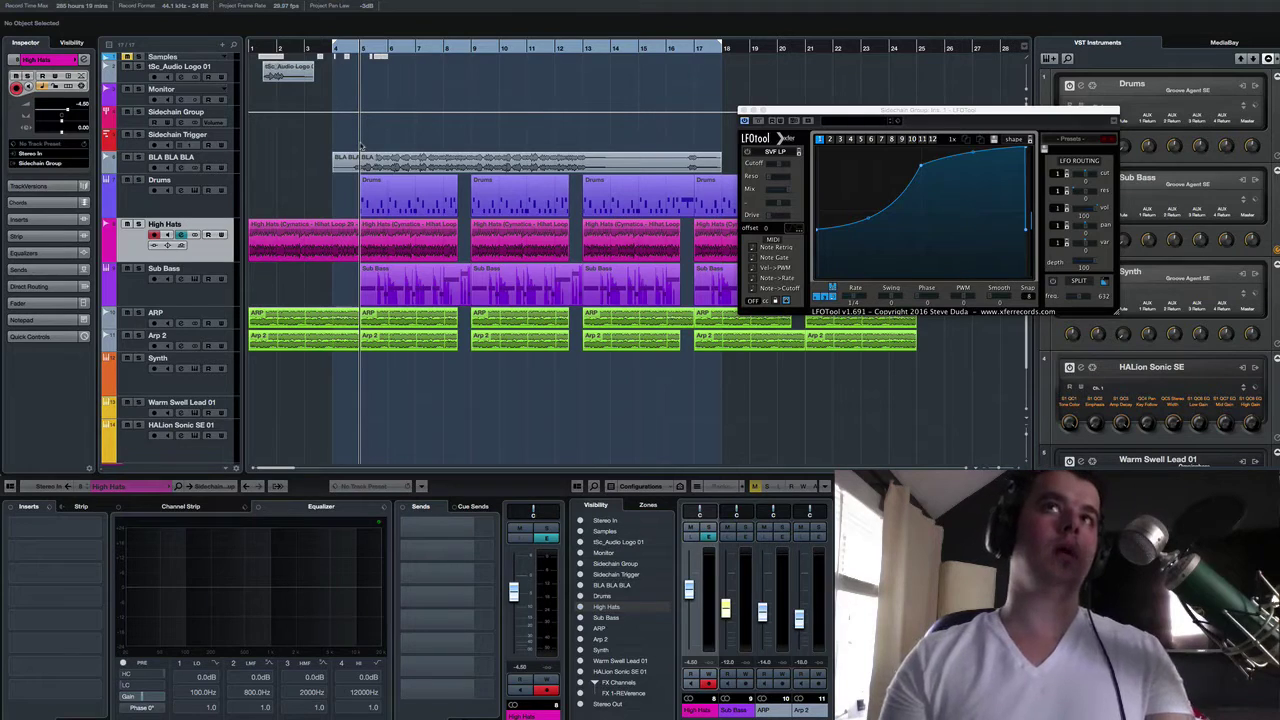
key("space")
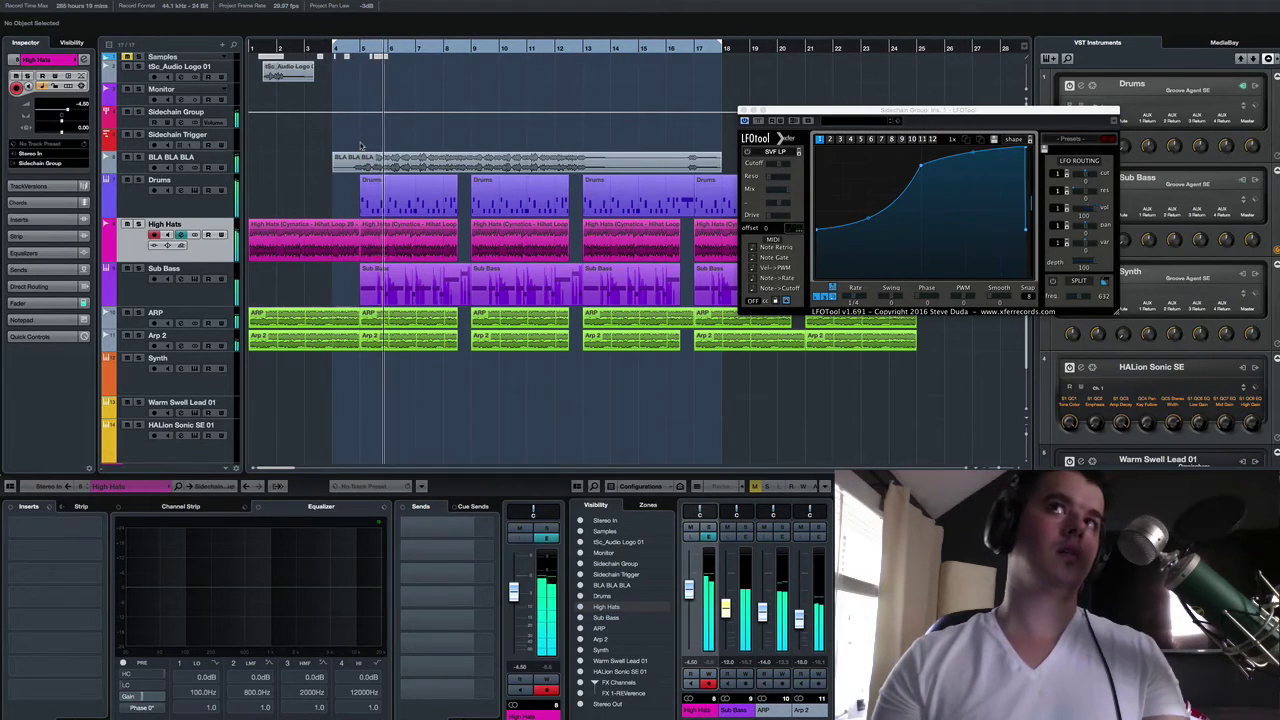
key("space")
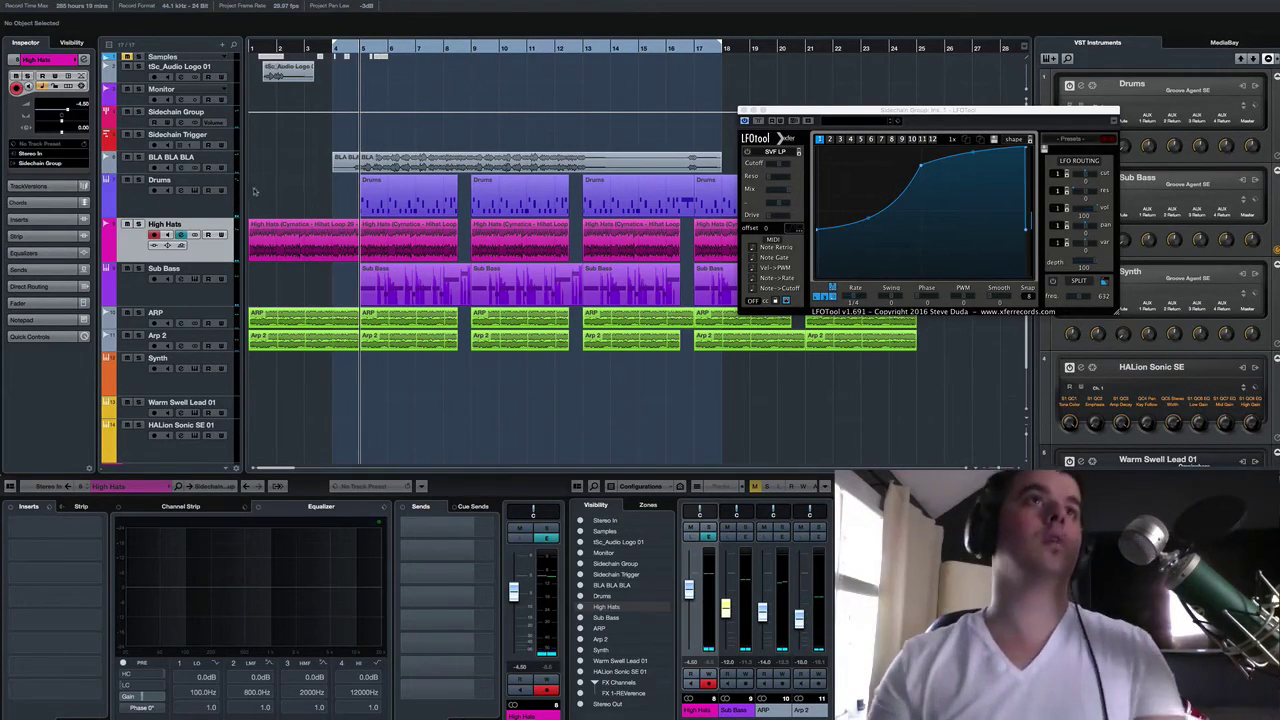
left_click(140, 181)
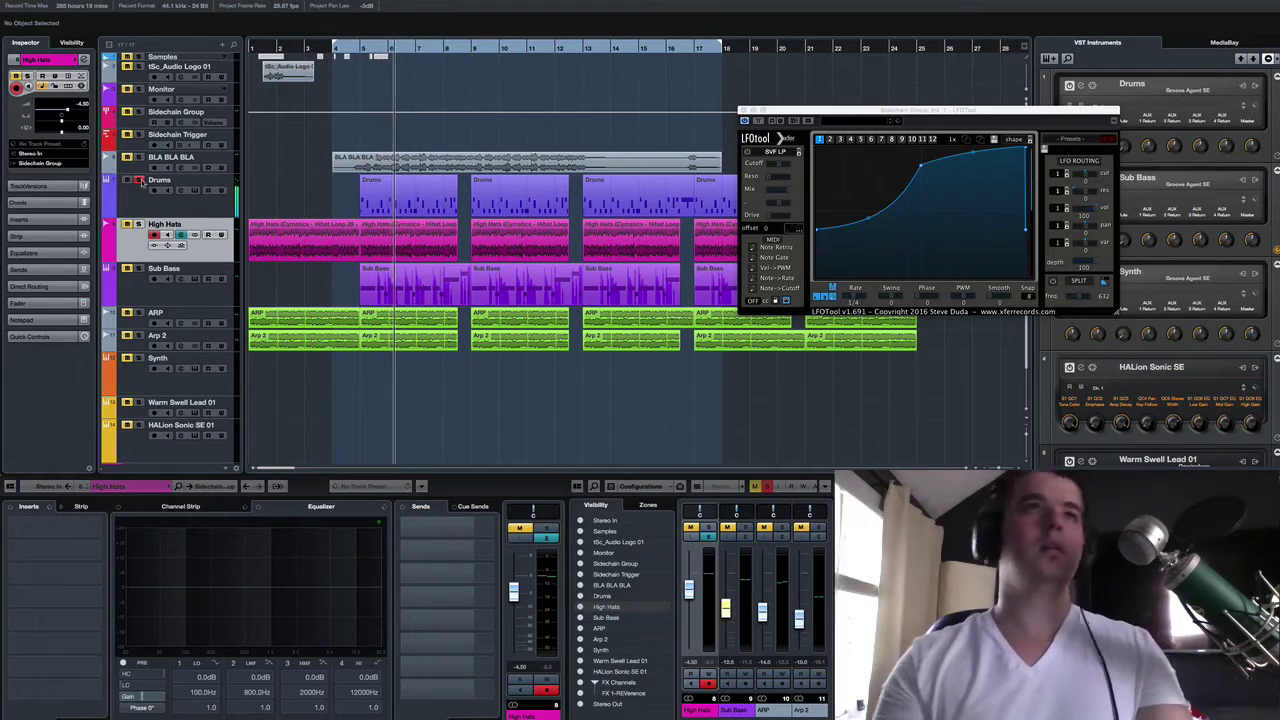
key("space")
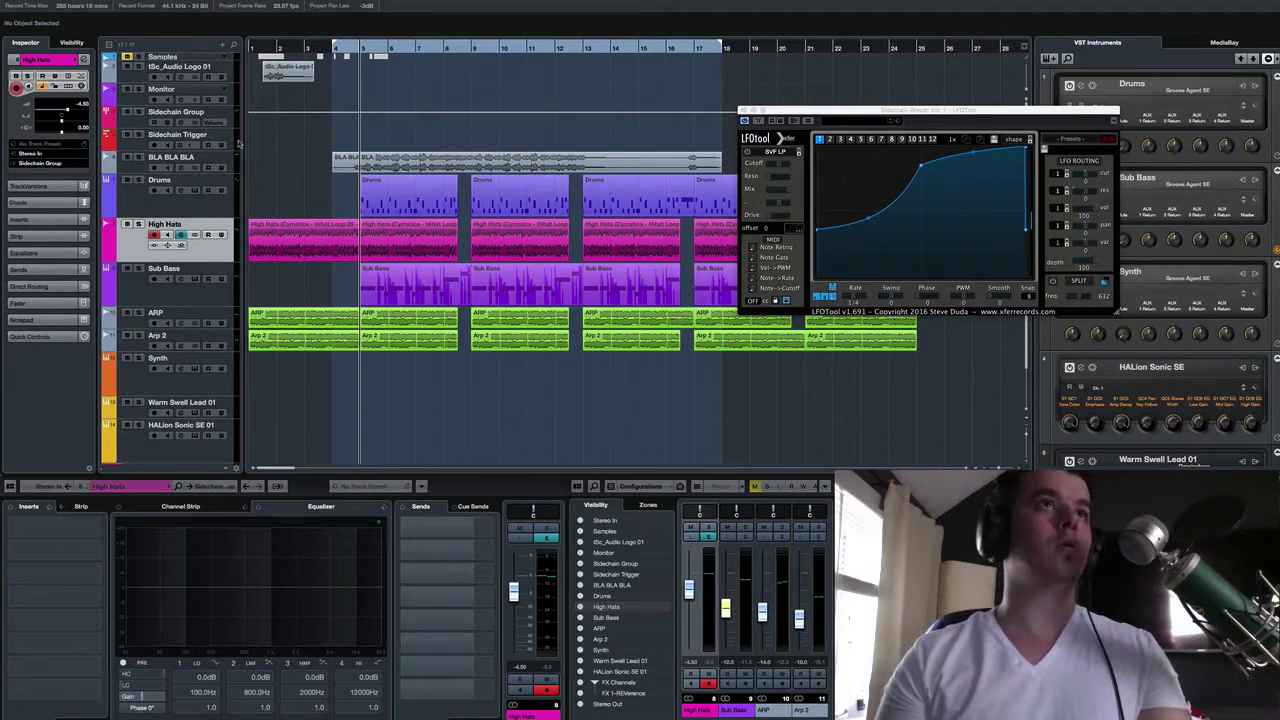
Select the Sidechain Trigger track, enable MIDI Note Retrig in LFOTool and close the plug-in window
left_click(144, 149)
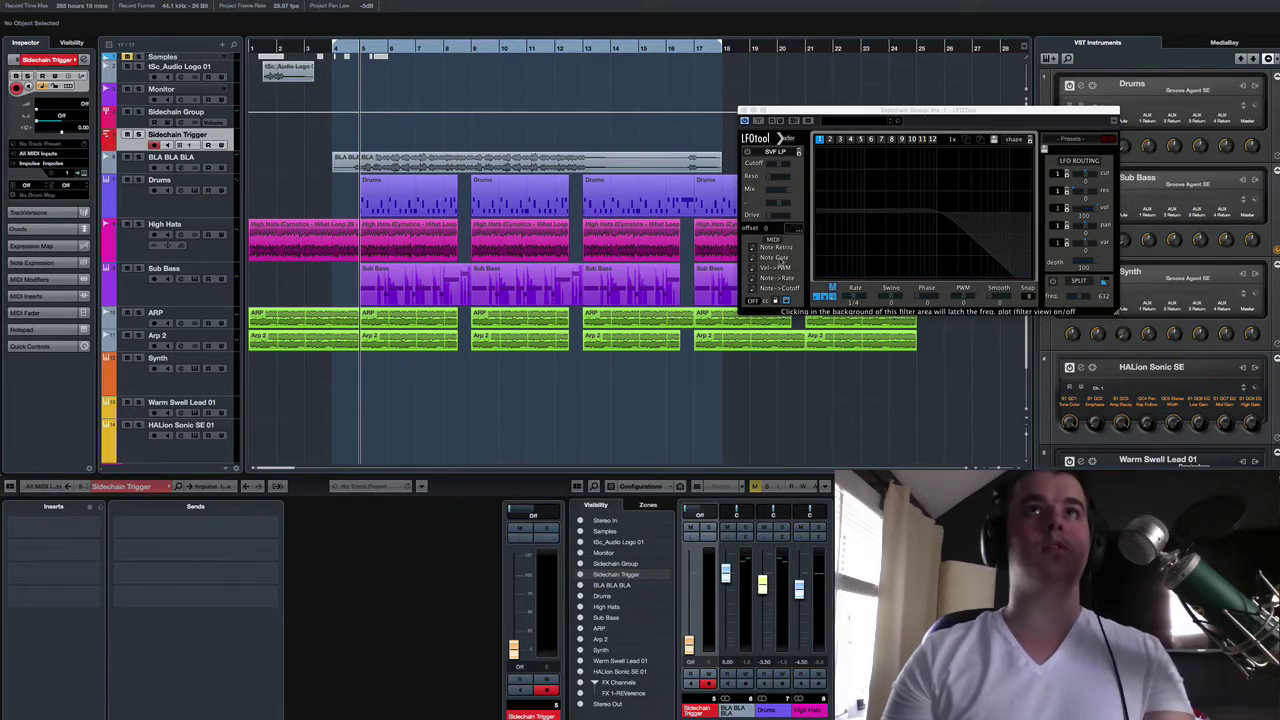
left_click(769, 248)
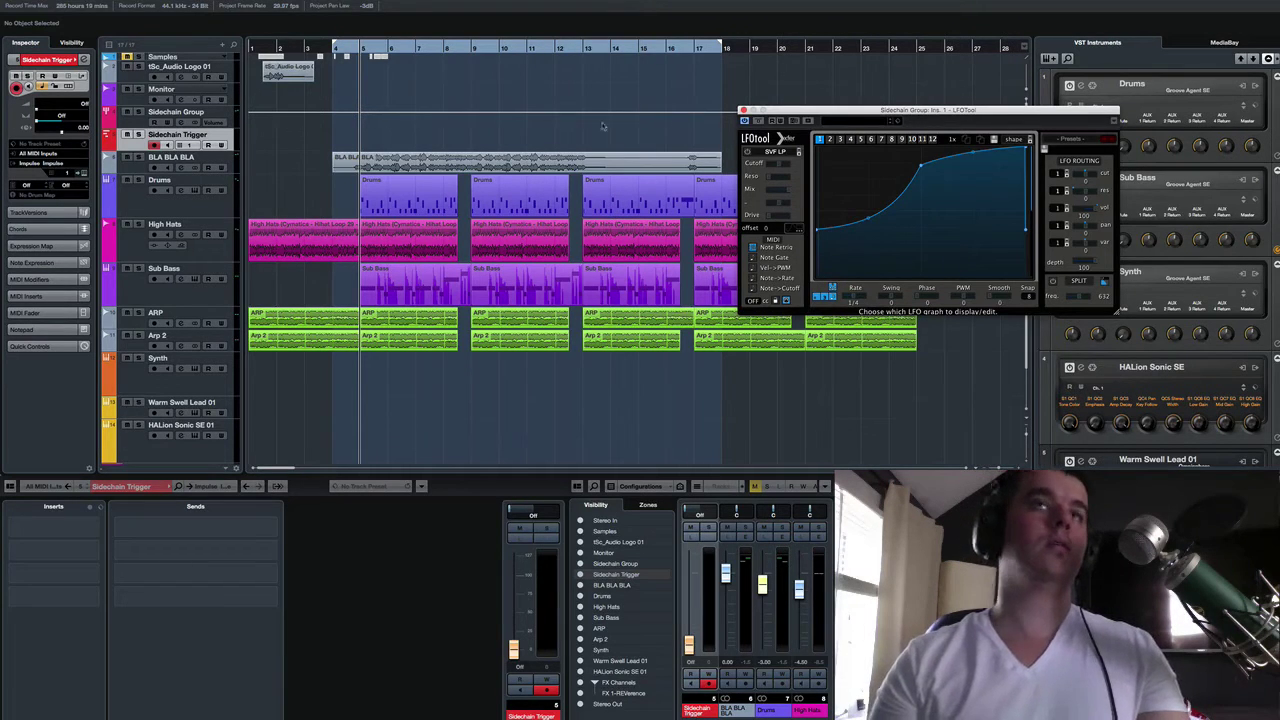
left_click(743, 111)
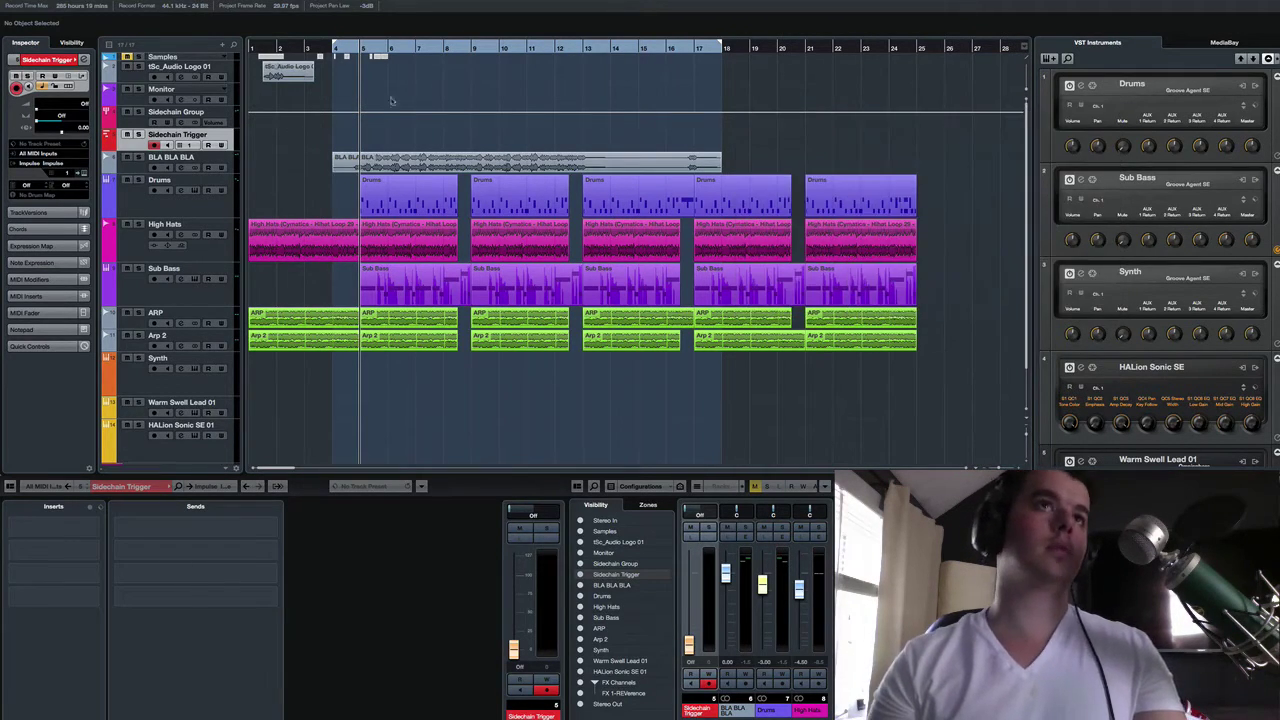
Create a Sidechain Trigger part from bar 5 to bar 9 and copy the Drums part's C1 kick notes into it
mouse_move(363, 136)
left_mouse_down()
mouse_move(498, 138)
mouse_move(470, 140)
left_mouse_up()
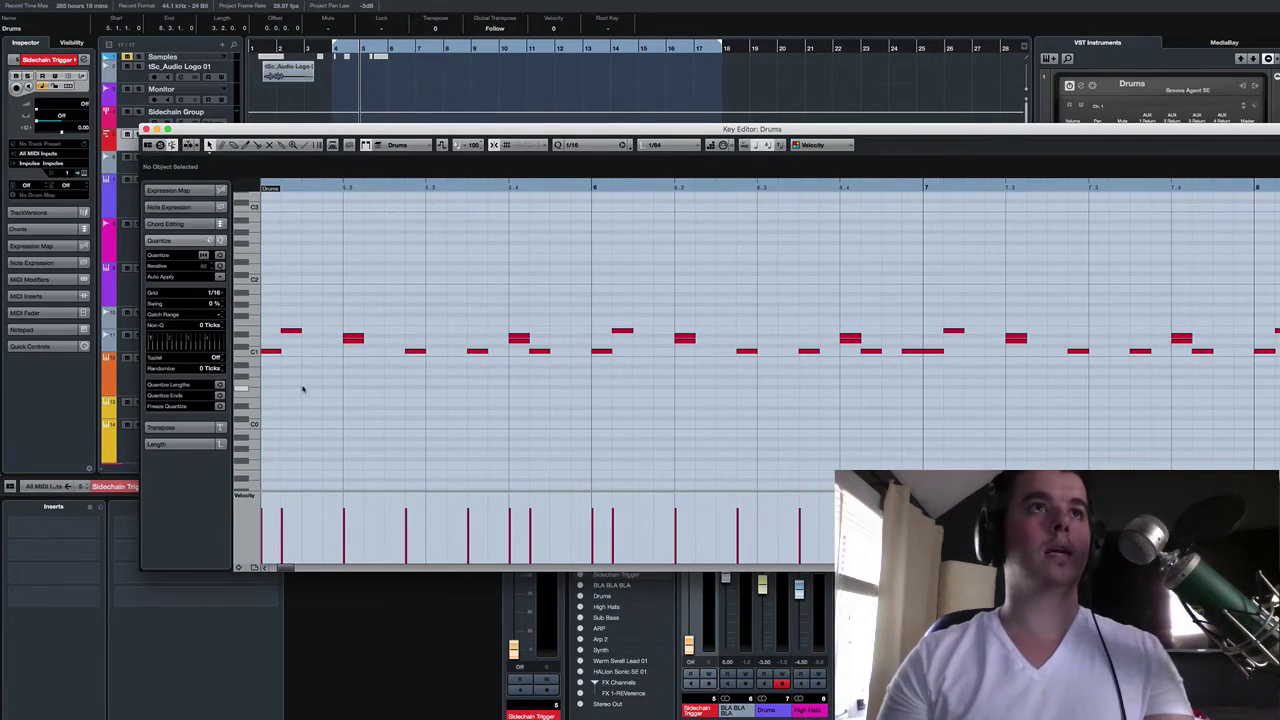
left_click_drag(274, 378, 1170, 352)
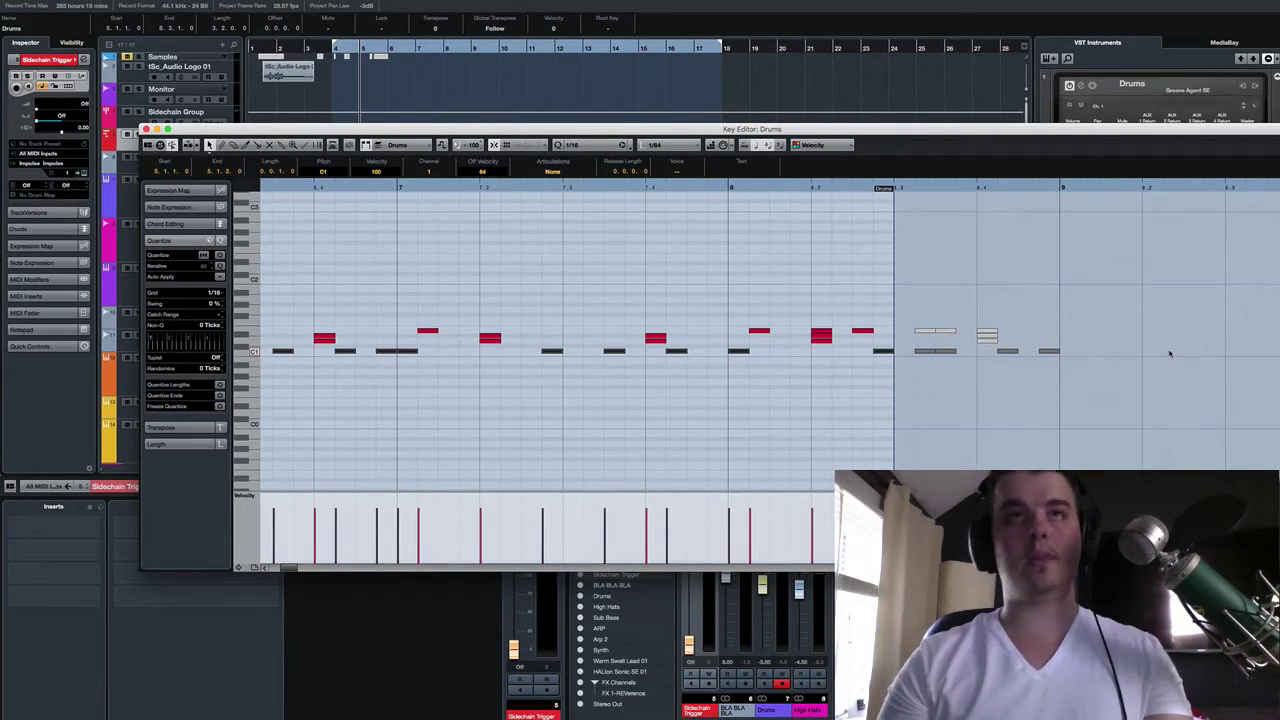
left_click(146, 130)
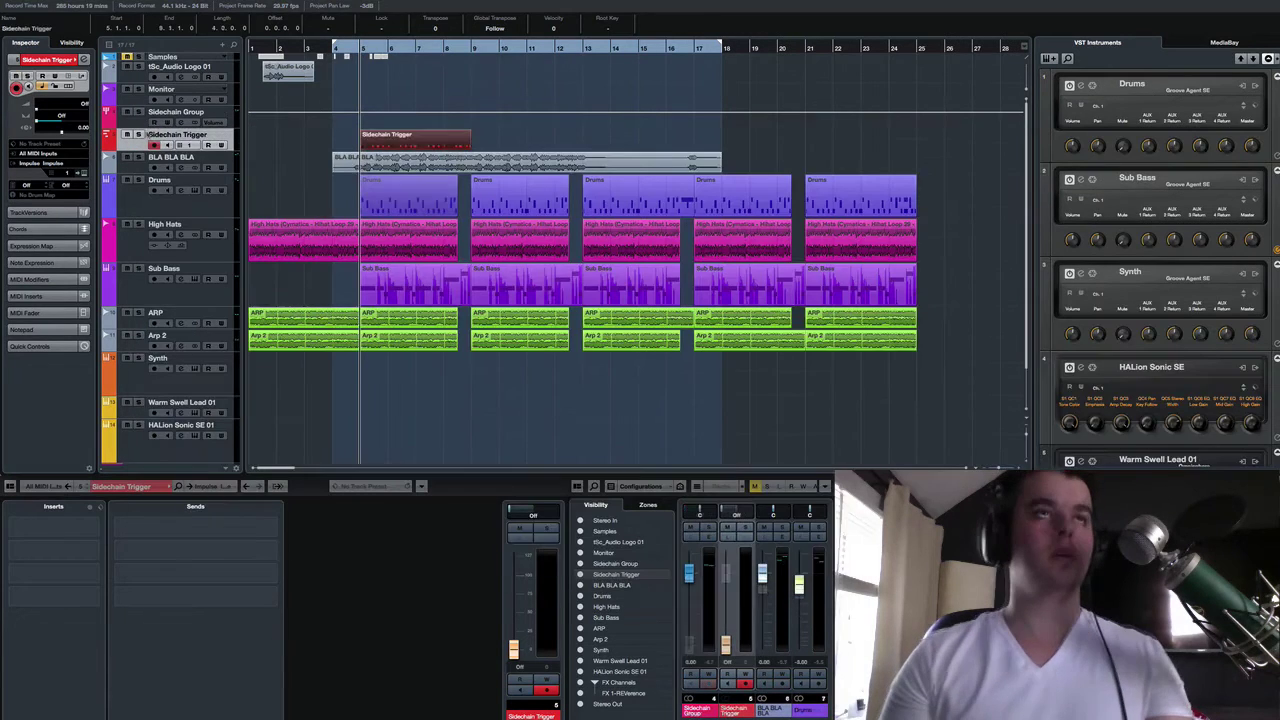
Set the Sidechain Trigger track's MIDI output to the Sidechain Group's Ins. 1 LFOTool - MIDI In
left_click(274, 150)
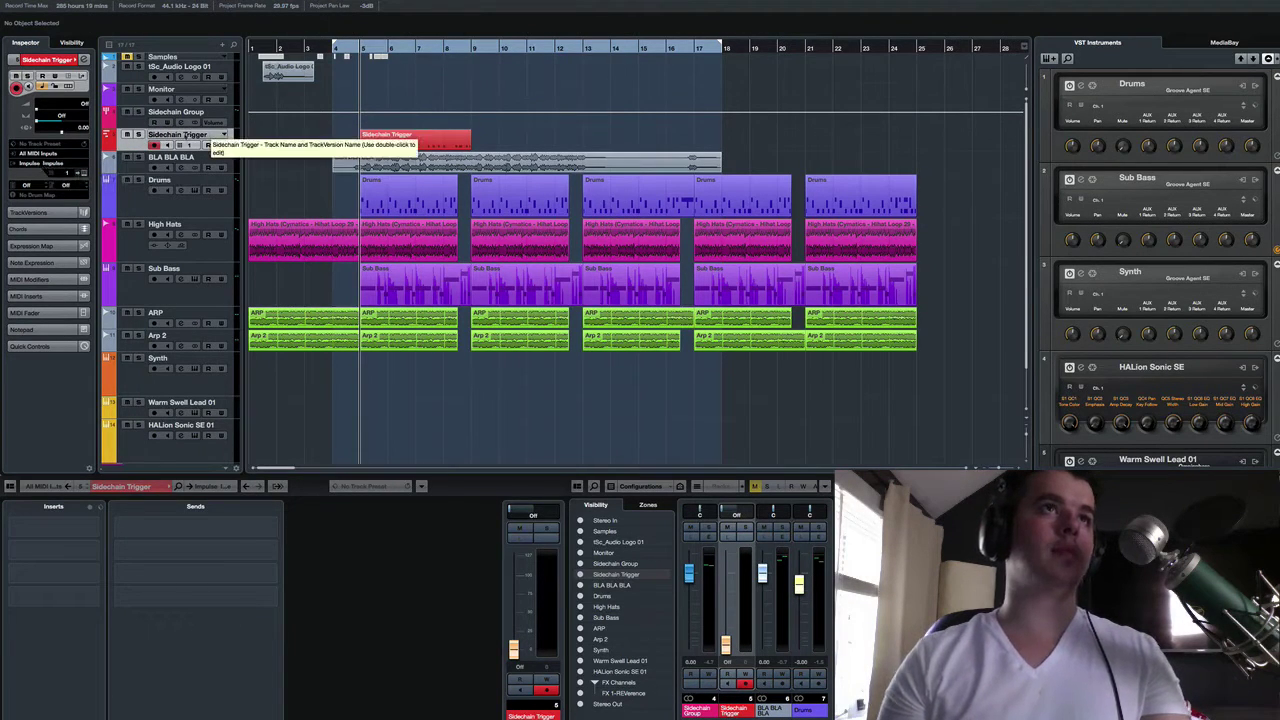
left_click(42, 163)
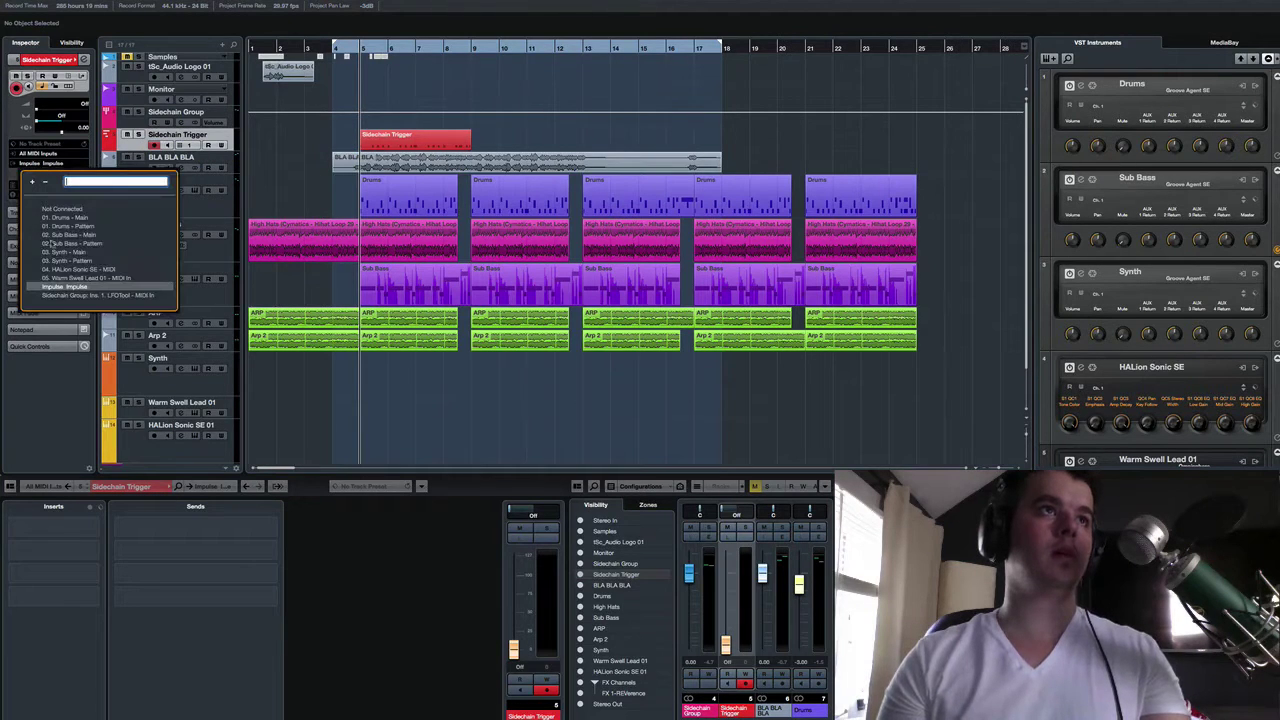
left_click(118, 296)
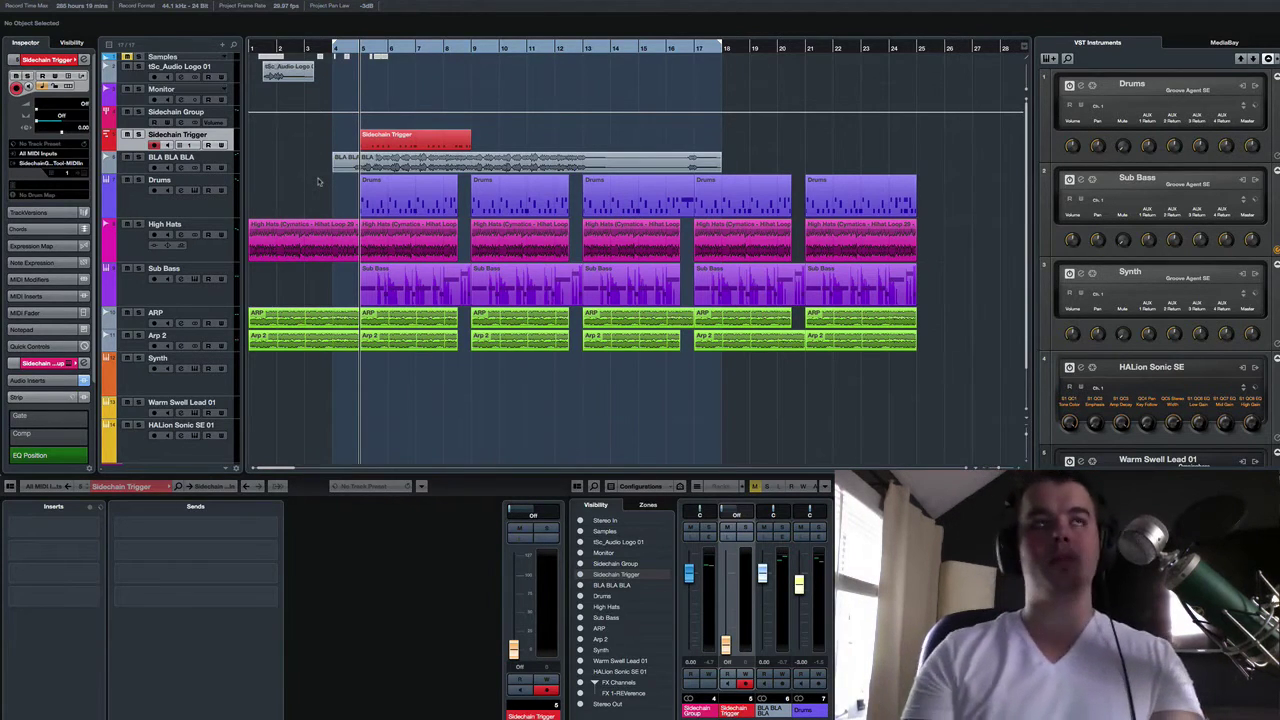
Audition the MIDI-triggered sidechaining in the full mix and with the Sidechain Group soloed
key("space")
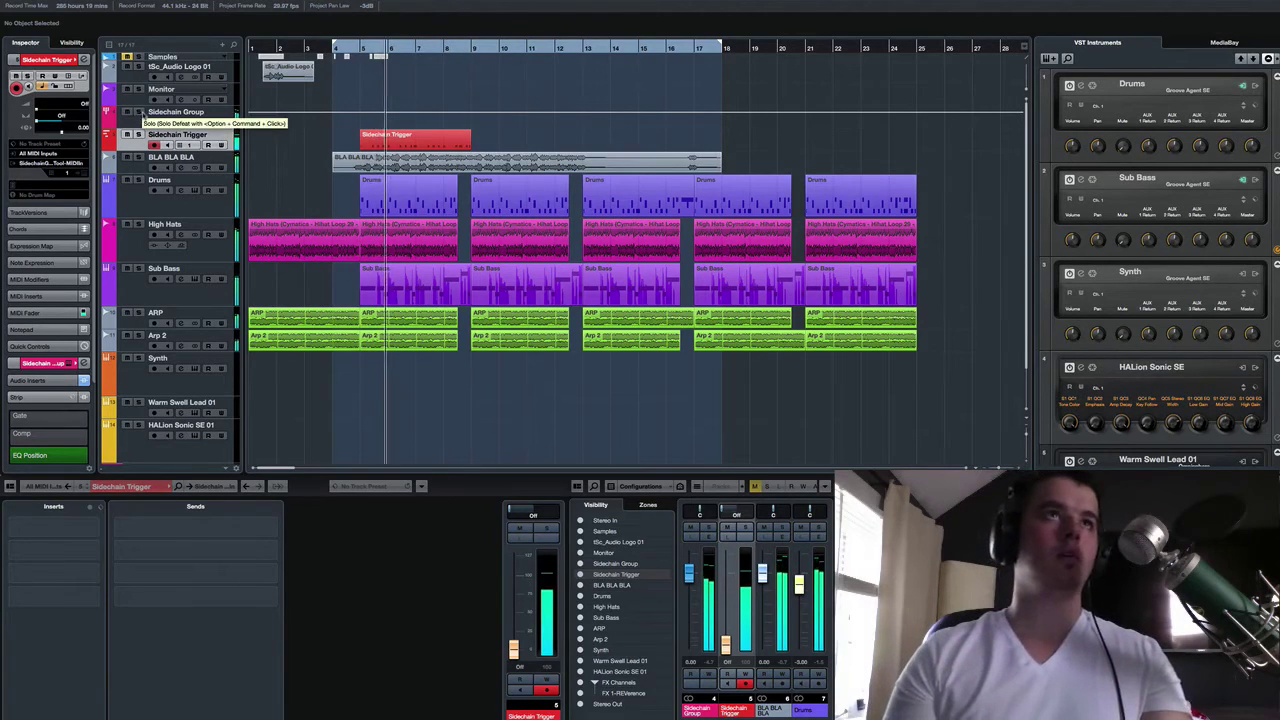
key("space")
left_click(140, 118)
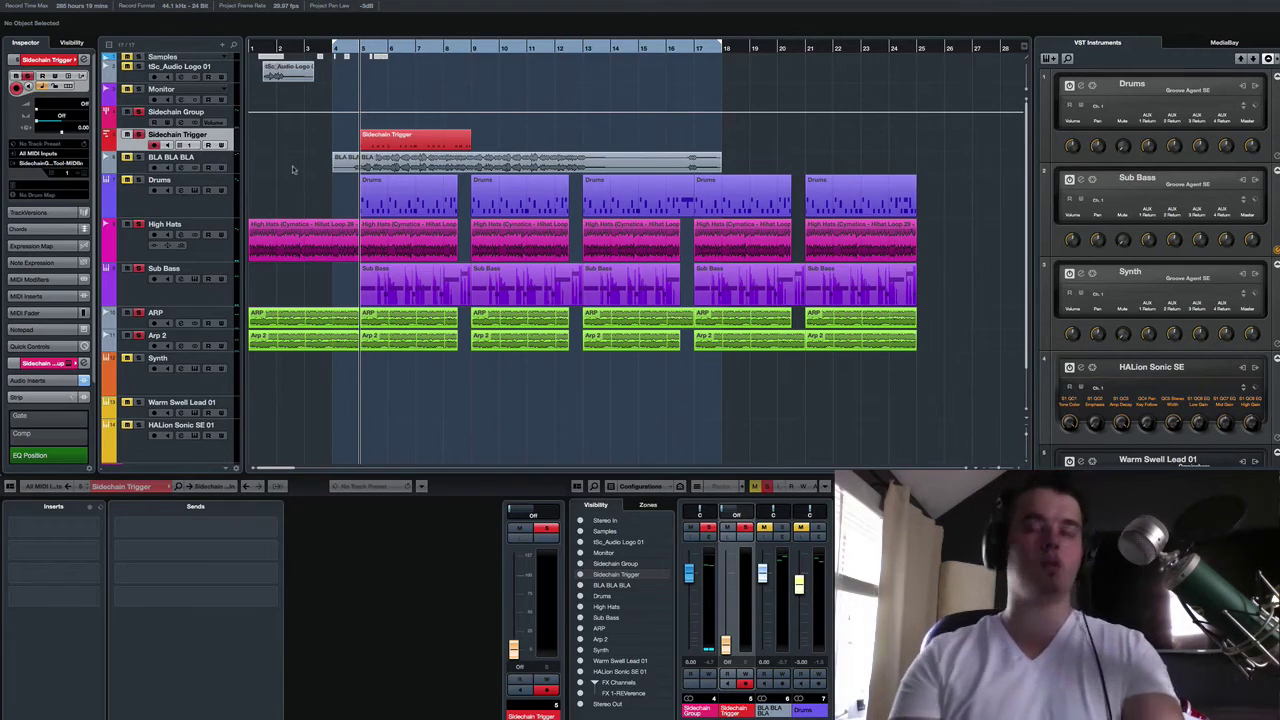
key("space")
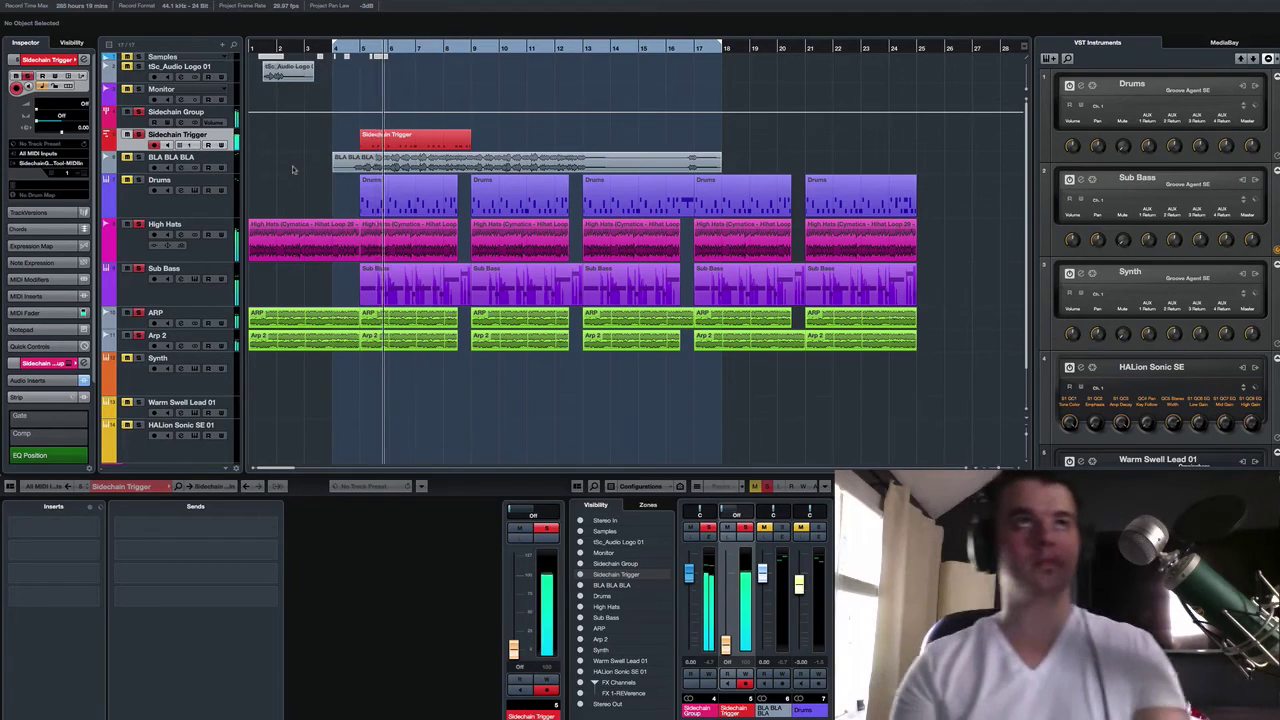
key("space")
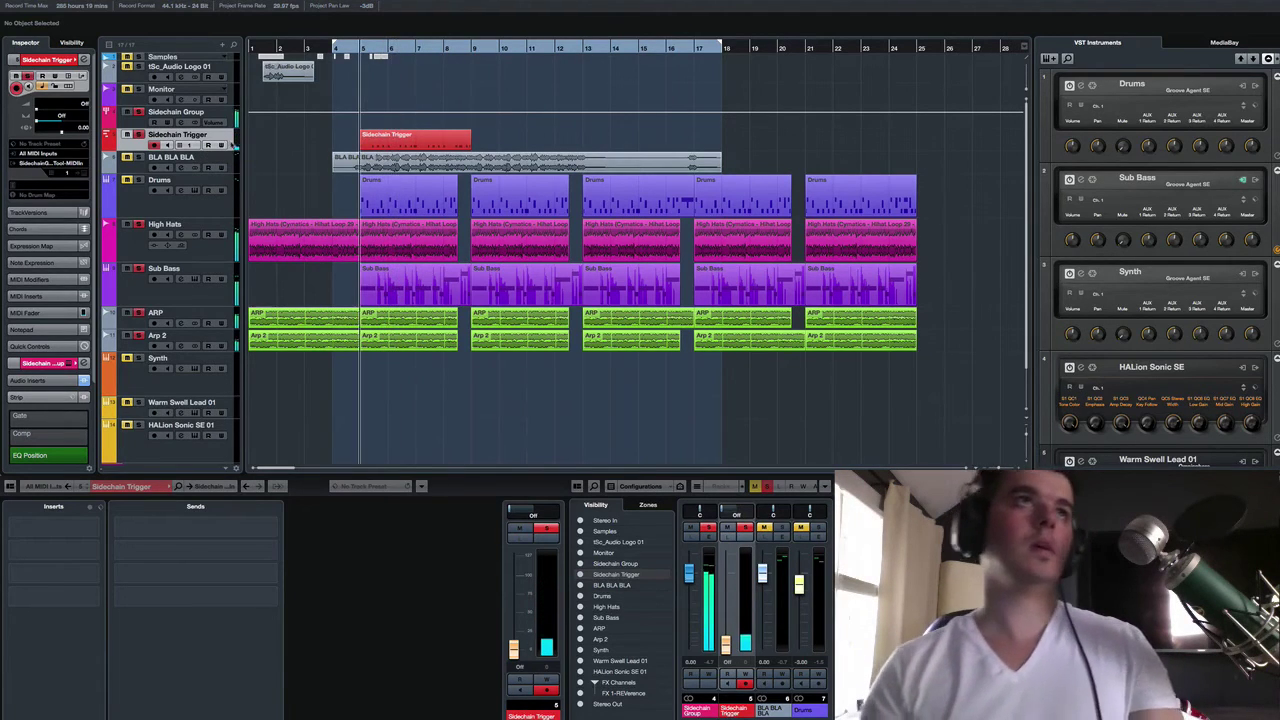
Open LFOTool on the Sidechain Group, lower the LFO curve's start point to the bottom of the graph and audition the ducking
left_click(134, 120)
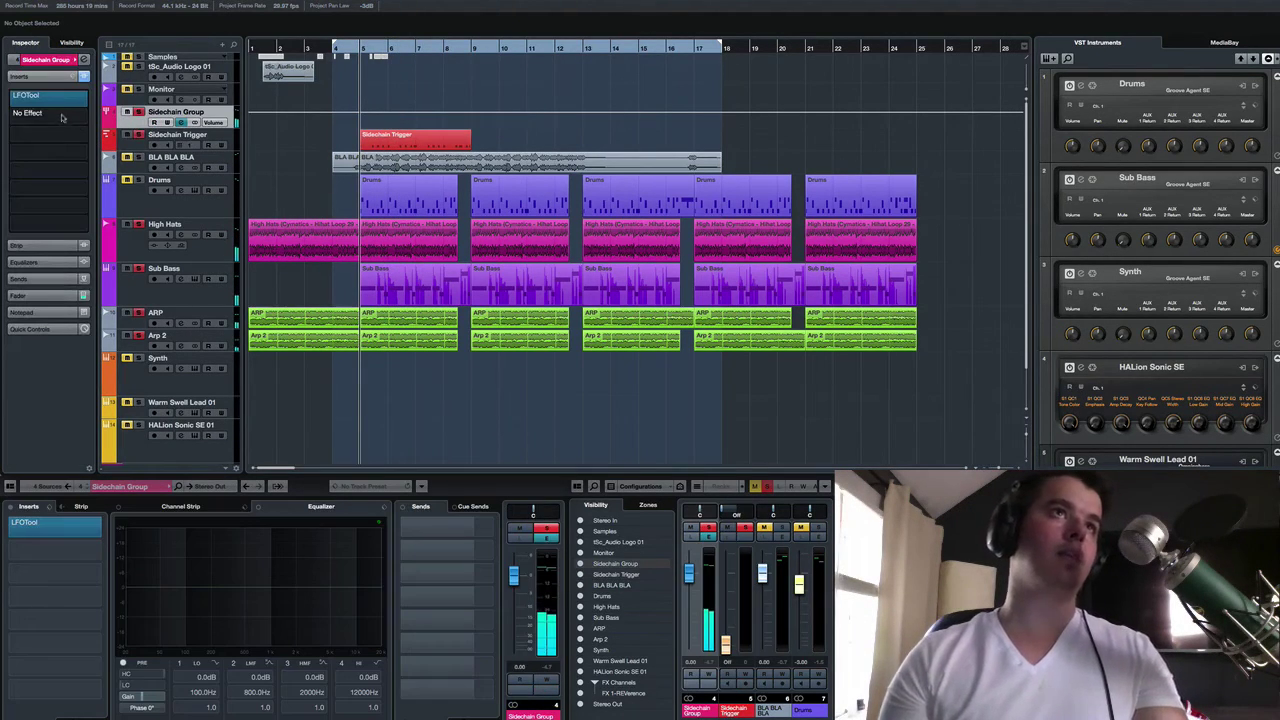
left_click(48, 106)
left_click(40, 96)
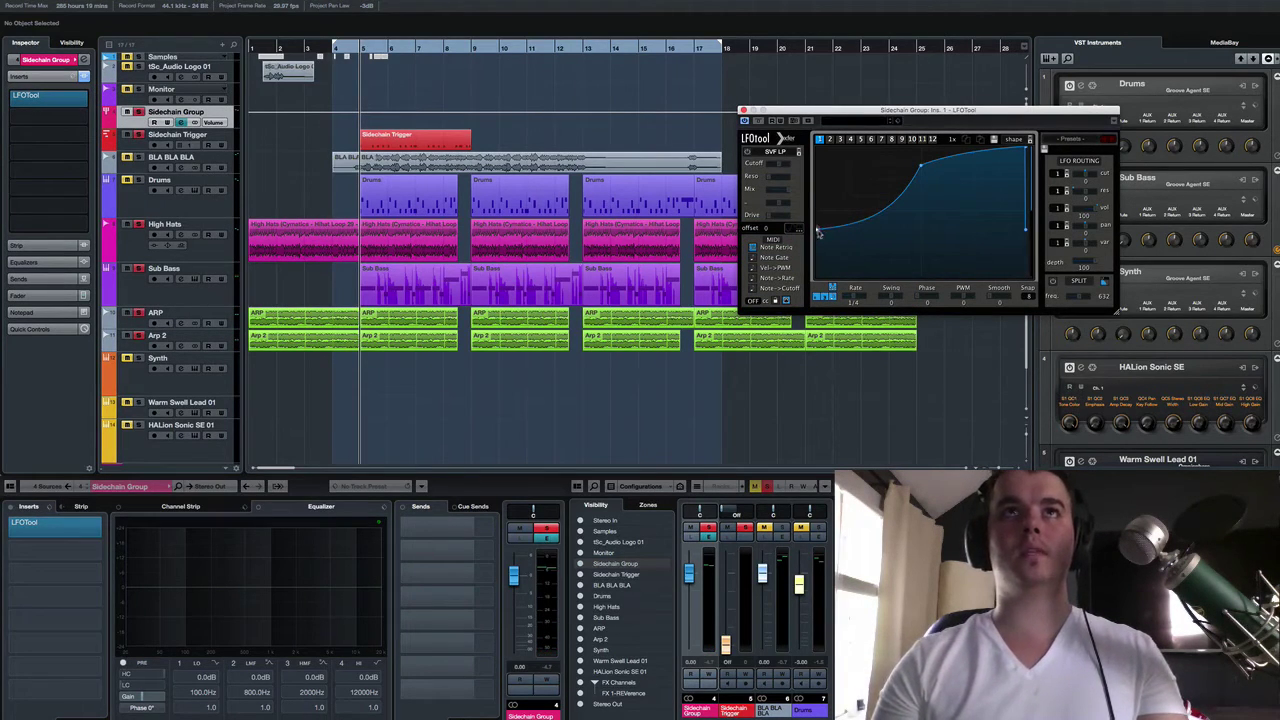
left_click_drag(818, 232, 808, 277)
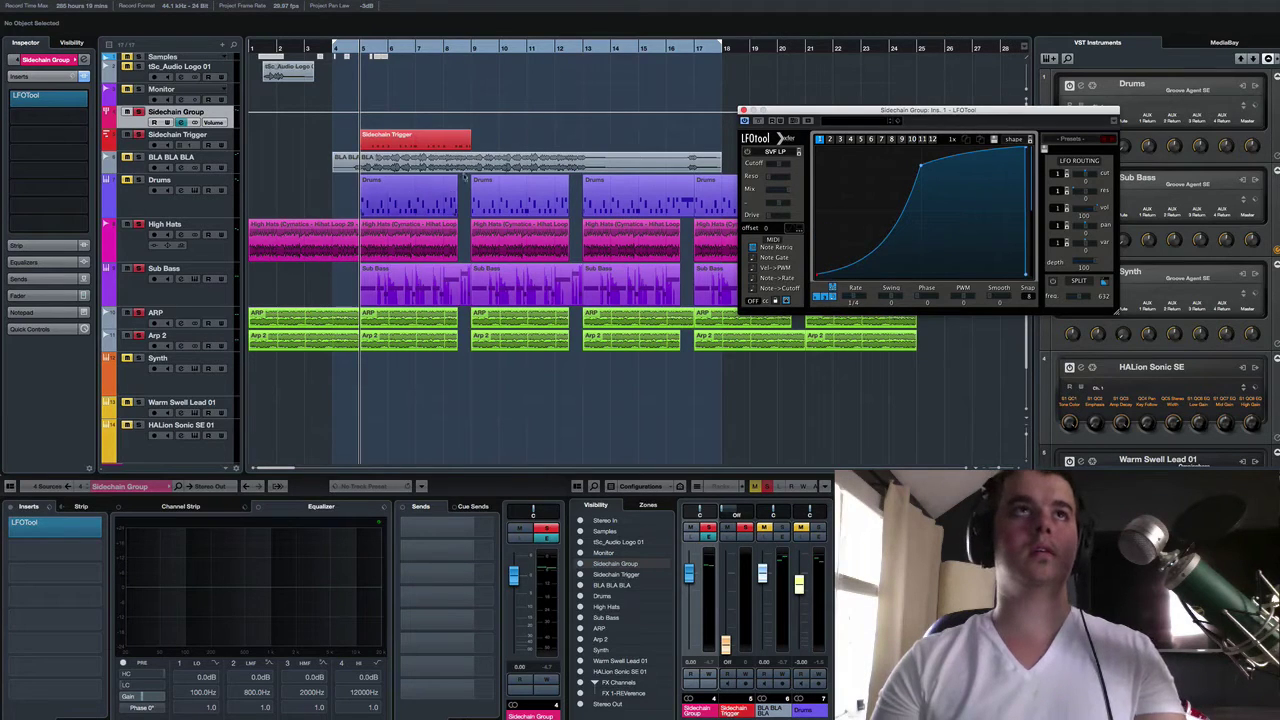
left_click(501, 137)
key("space")
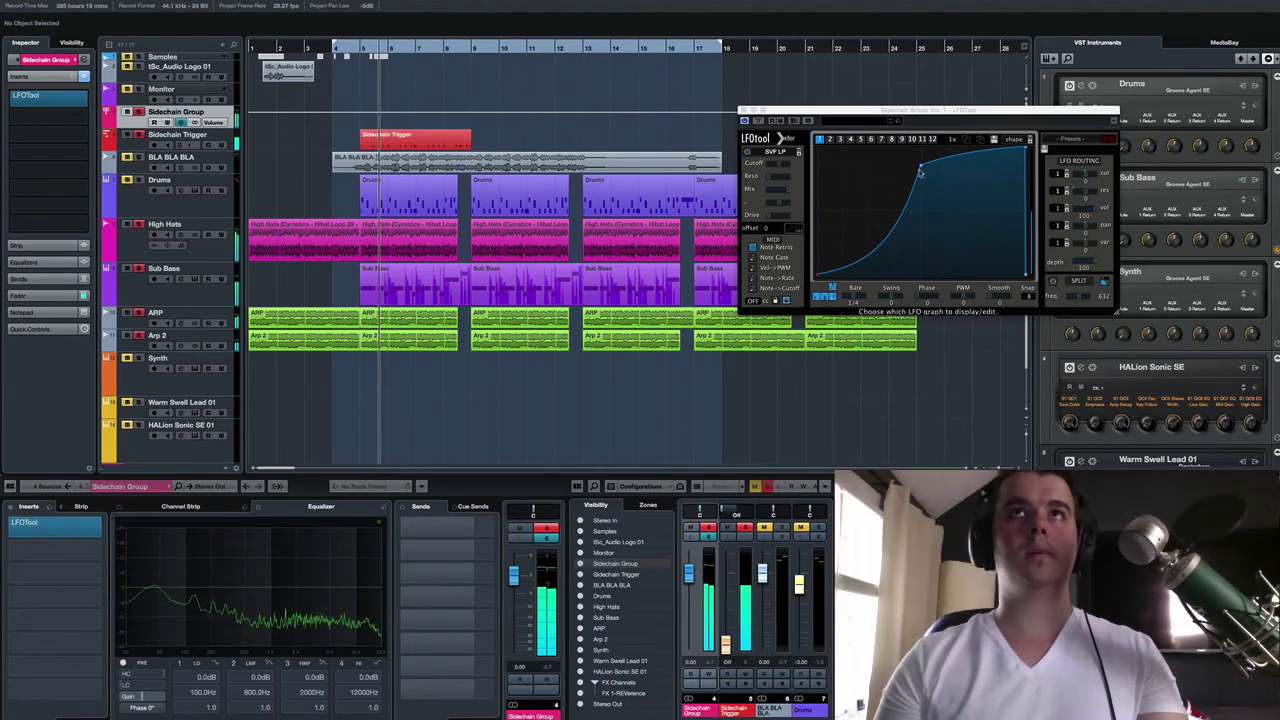
Move the LFO curve's upper middle point earlier, to about a quarter of the cycle, and audition the shorter ducking
left_click_drag(920, 172, 866, 166)
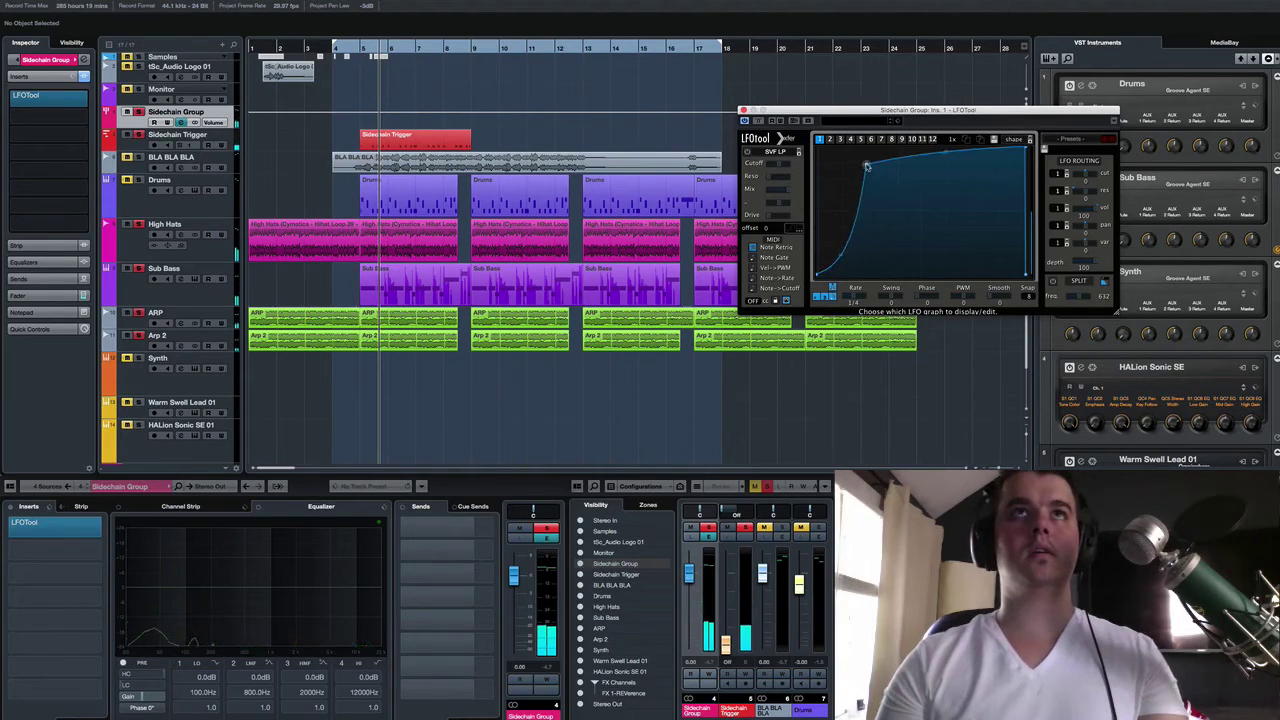
key("space")
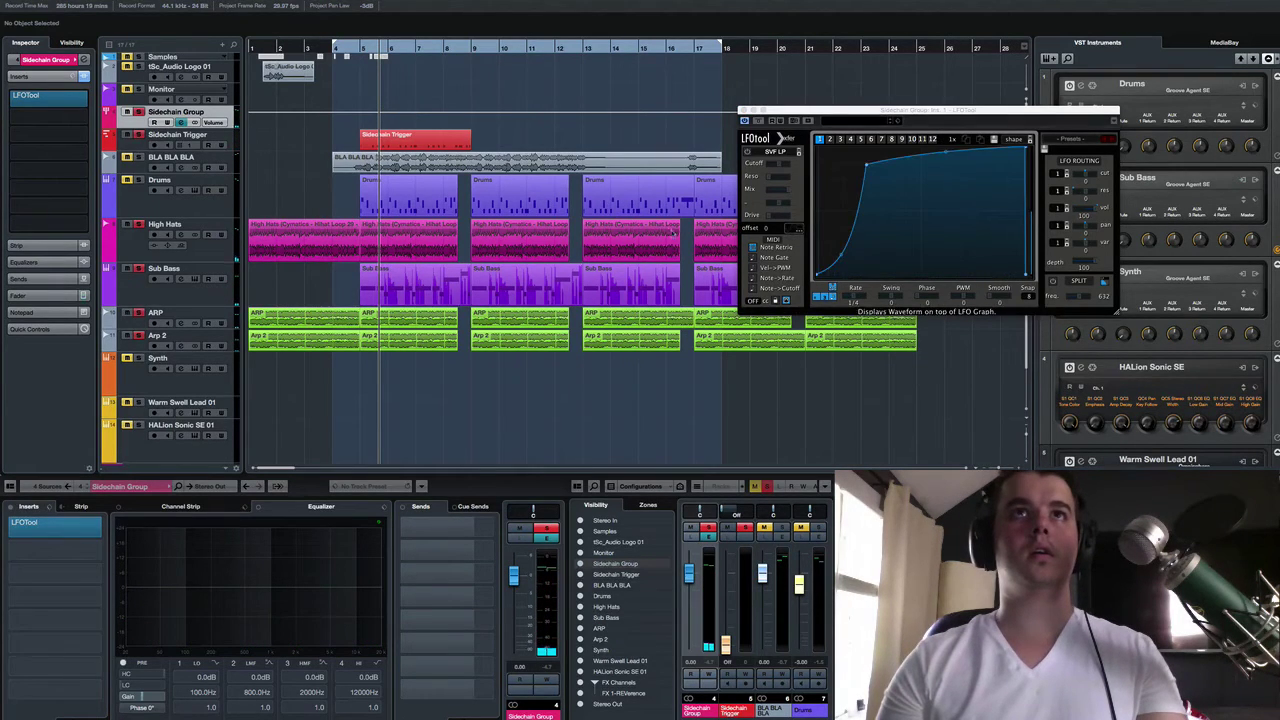
key("space")
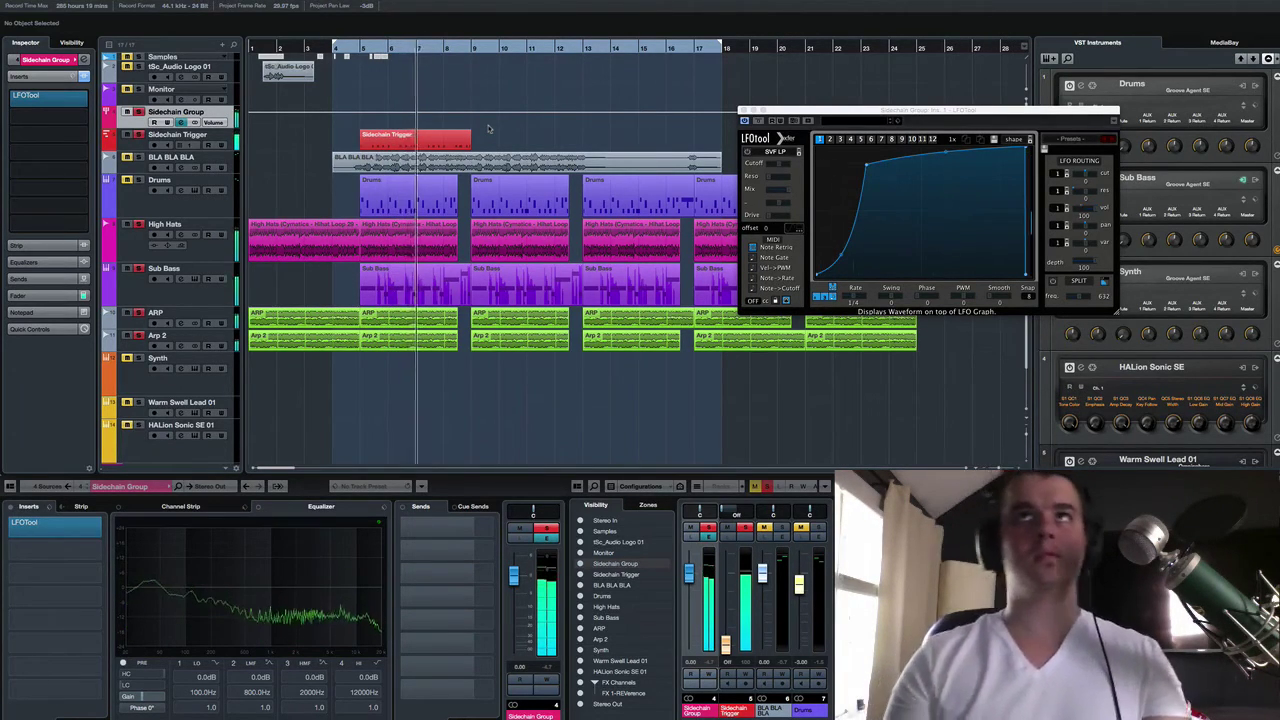
key("space")
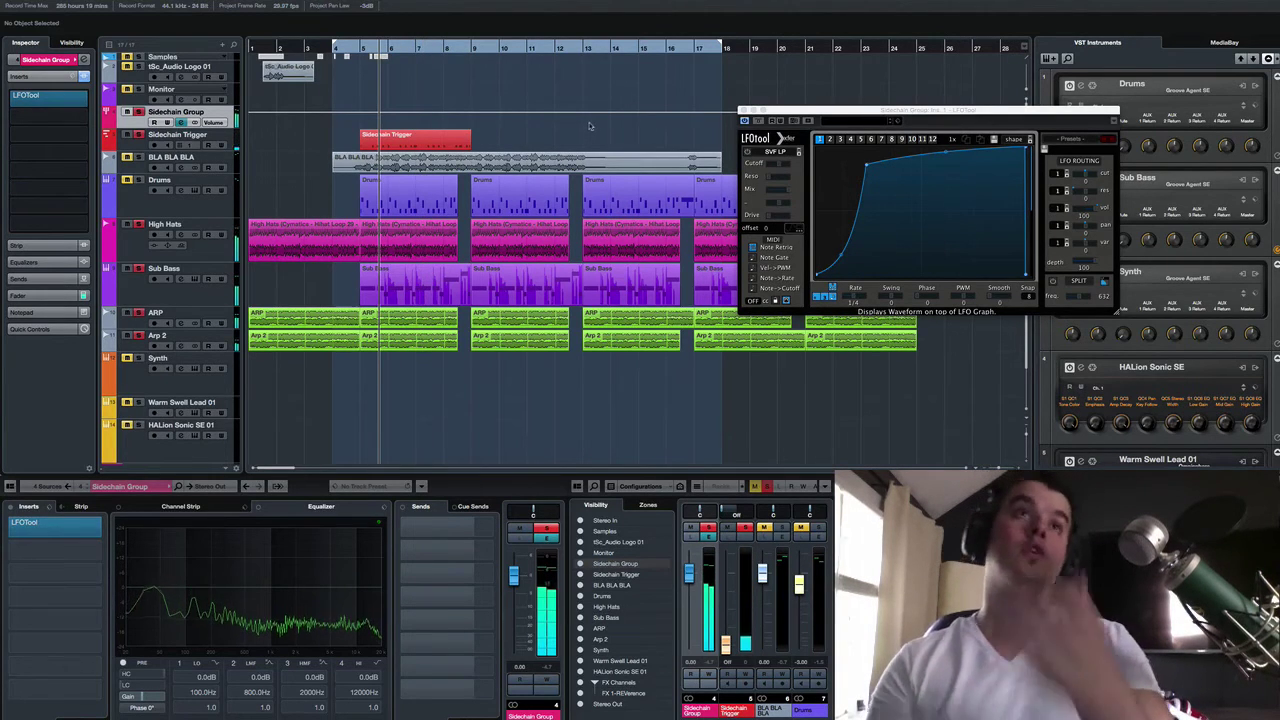